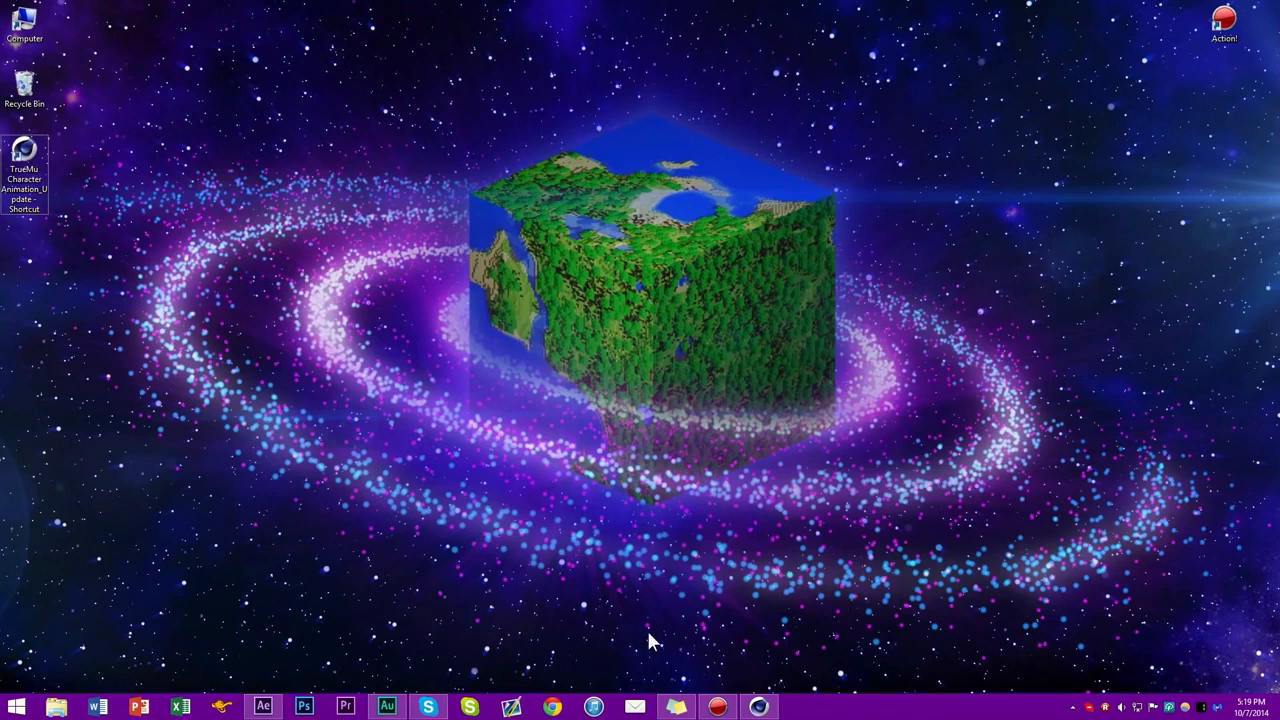
Switch to Cinema 4D and scrub through the jetpack character animation, stopping at frame 300
{"action": "left_click", "coordinate": [763, 709]}
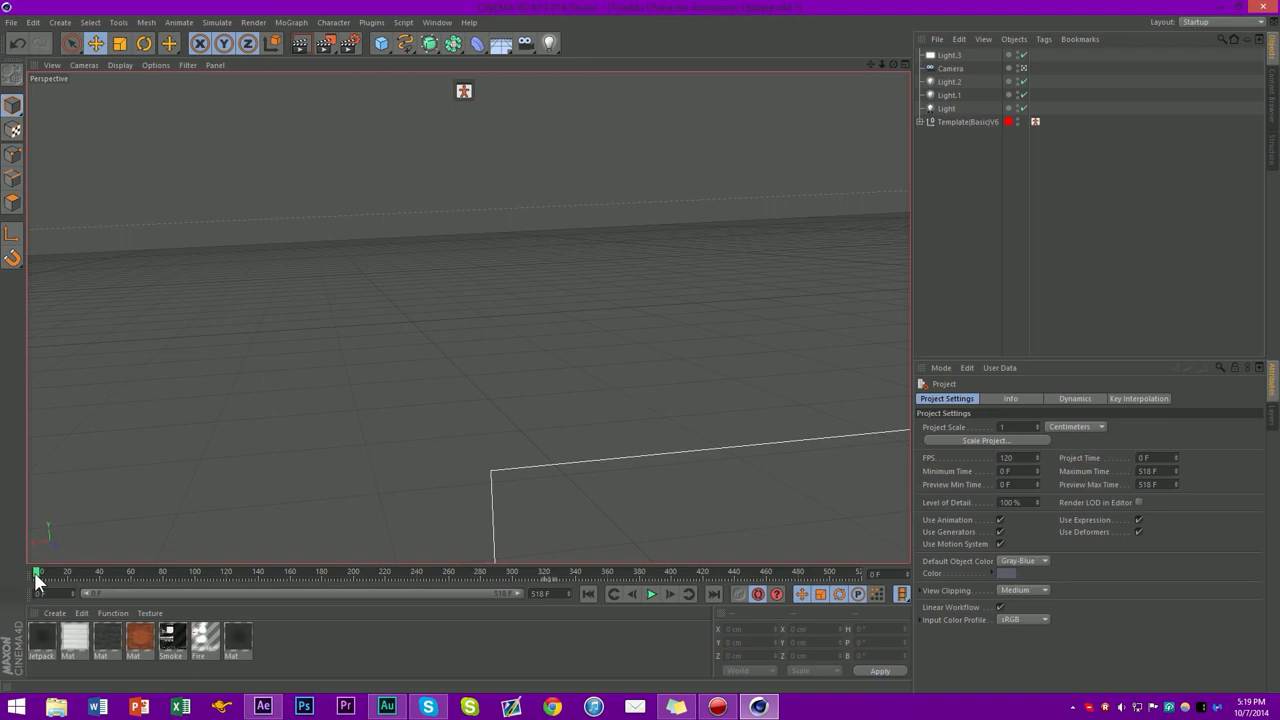
{"action": "left_click_drag", "start_coordinate": [36, 577], "coordinate": [730, 583]}
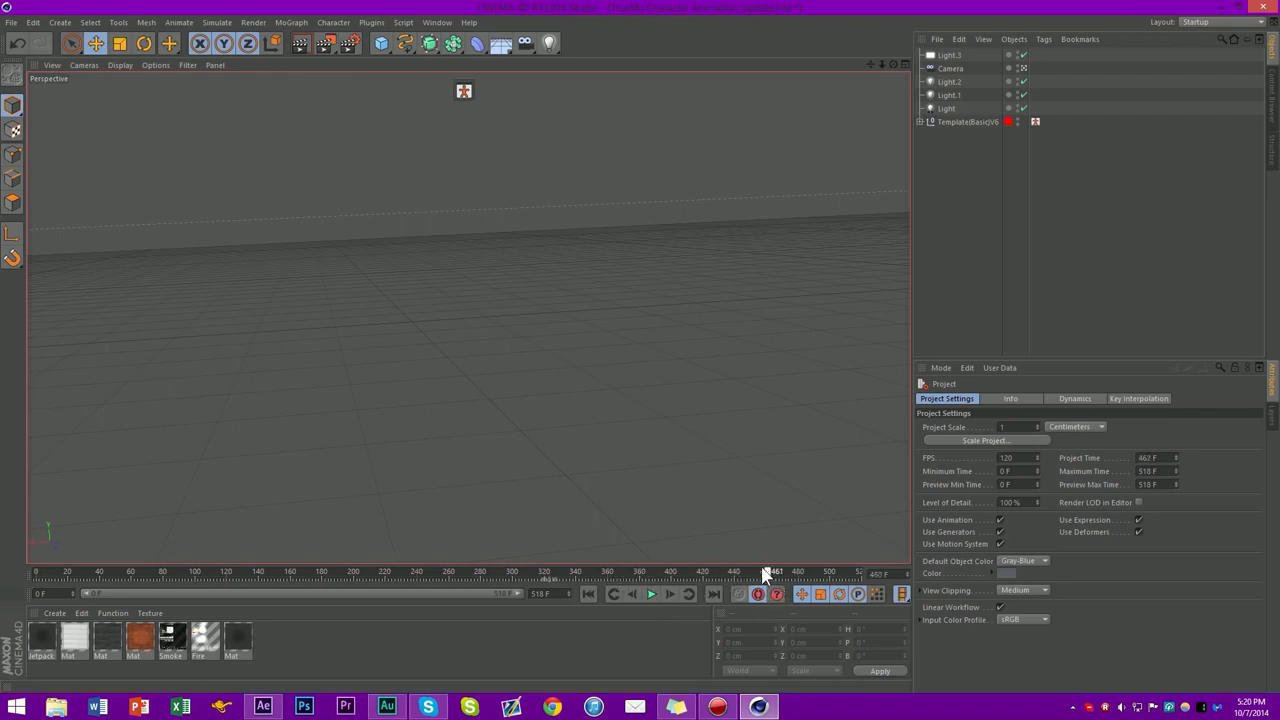
{"action": "left_click_drag", "start_coordinate": [648, 572], "coordinate": [514, 568]}
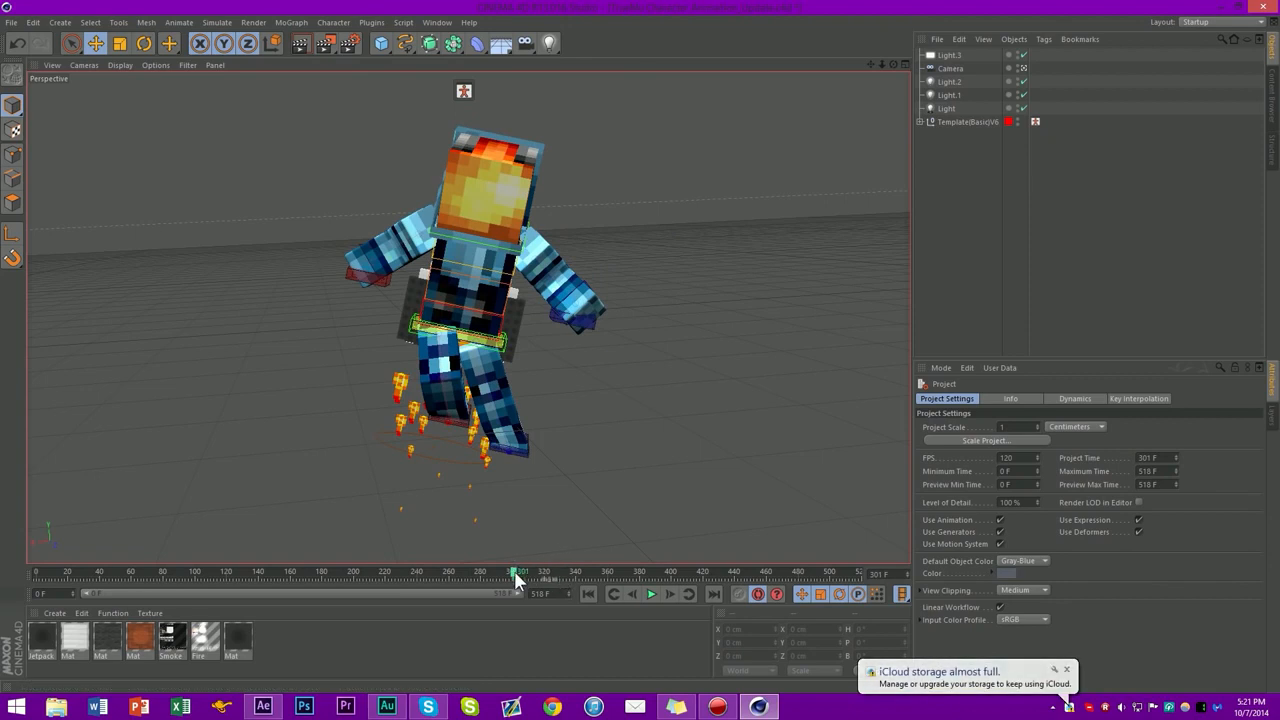
{"action": "left_click_drag", "start_coordinate": [513, 576], "coordinate": [514, 583]}
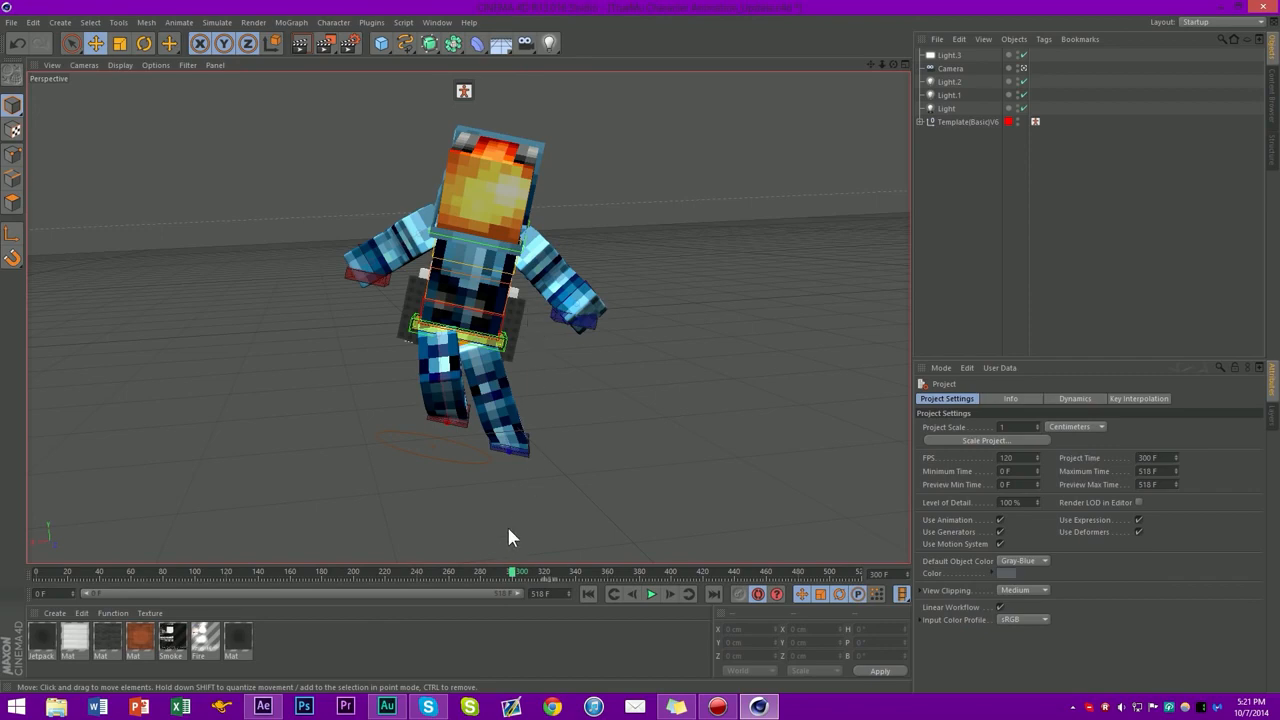
Switch to After Effects and set up a new composition named MainComp at 1920 × 1080 px with its aspect ratio locked
{"action": "left_click", "coordinate": [263, 707]}
{"action": "double_click", "coordinate": [93, 314]}
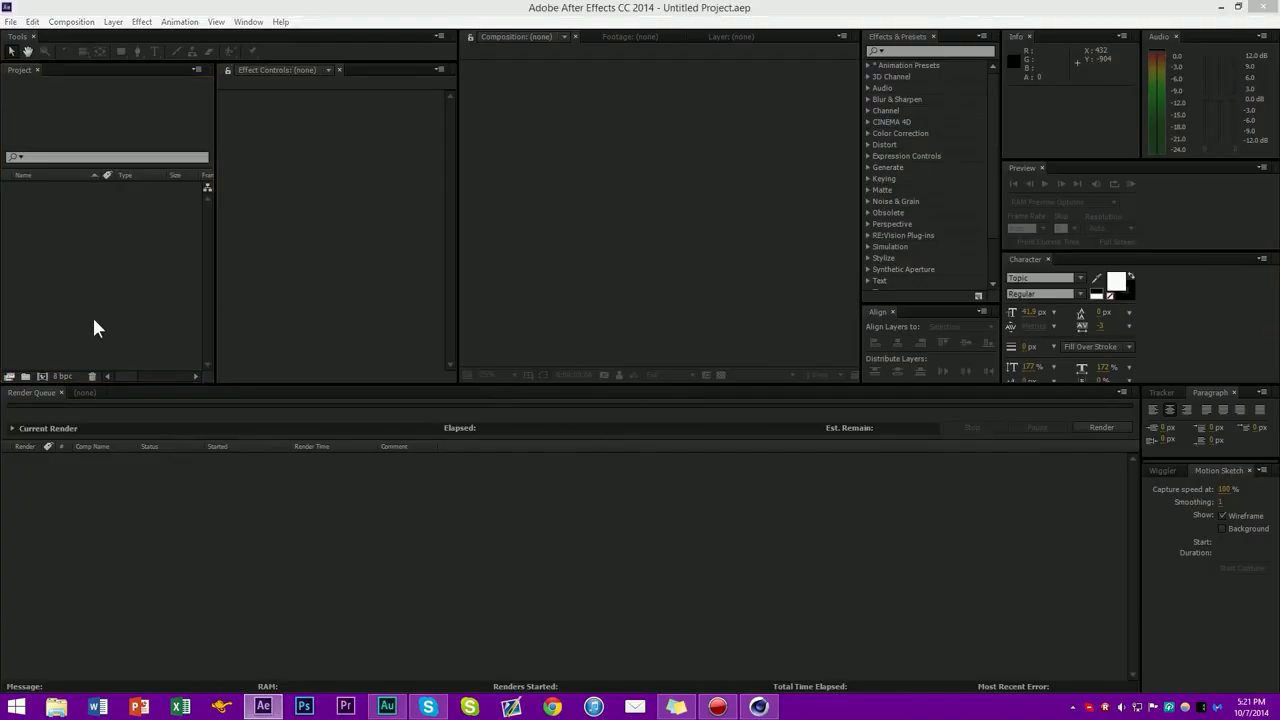
{"action": "left_click", "coordinate": [594, 433]}
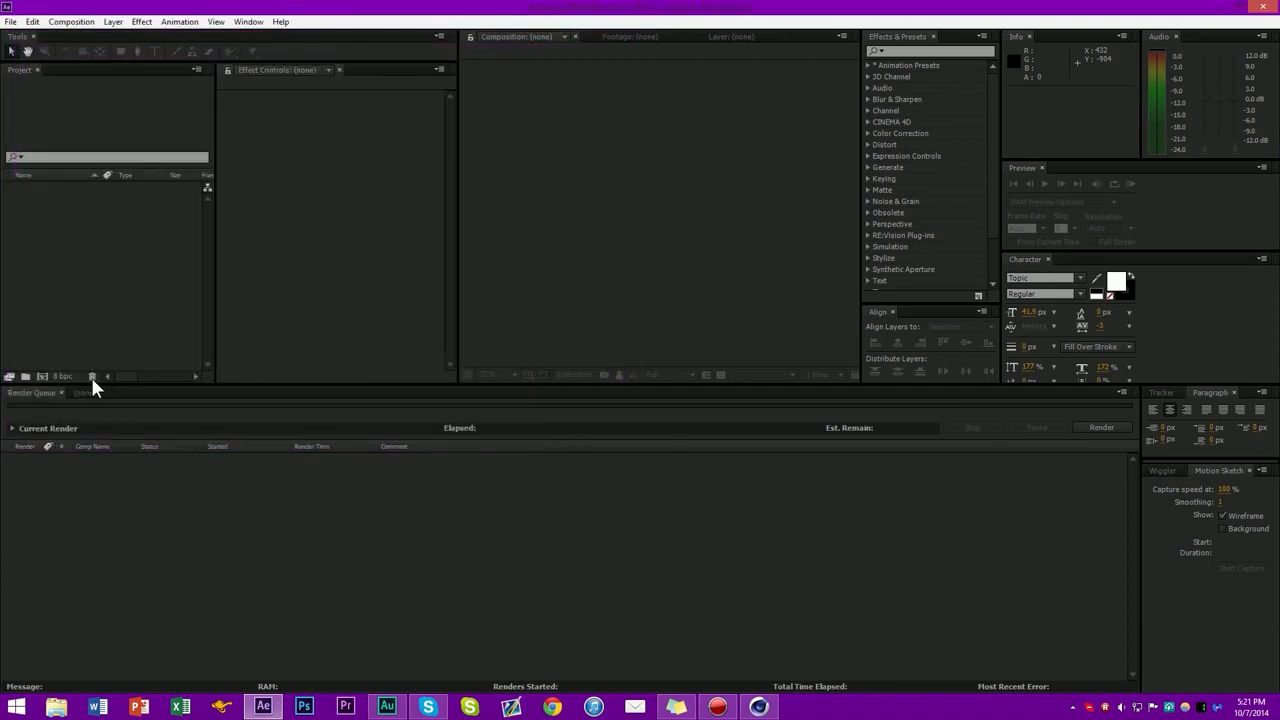
{"action": "left_click", "coordinate": [43, 376]}
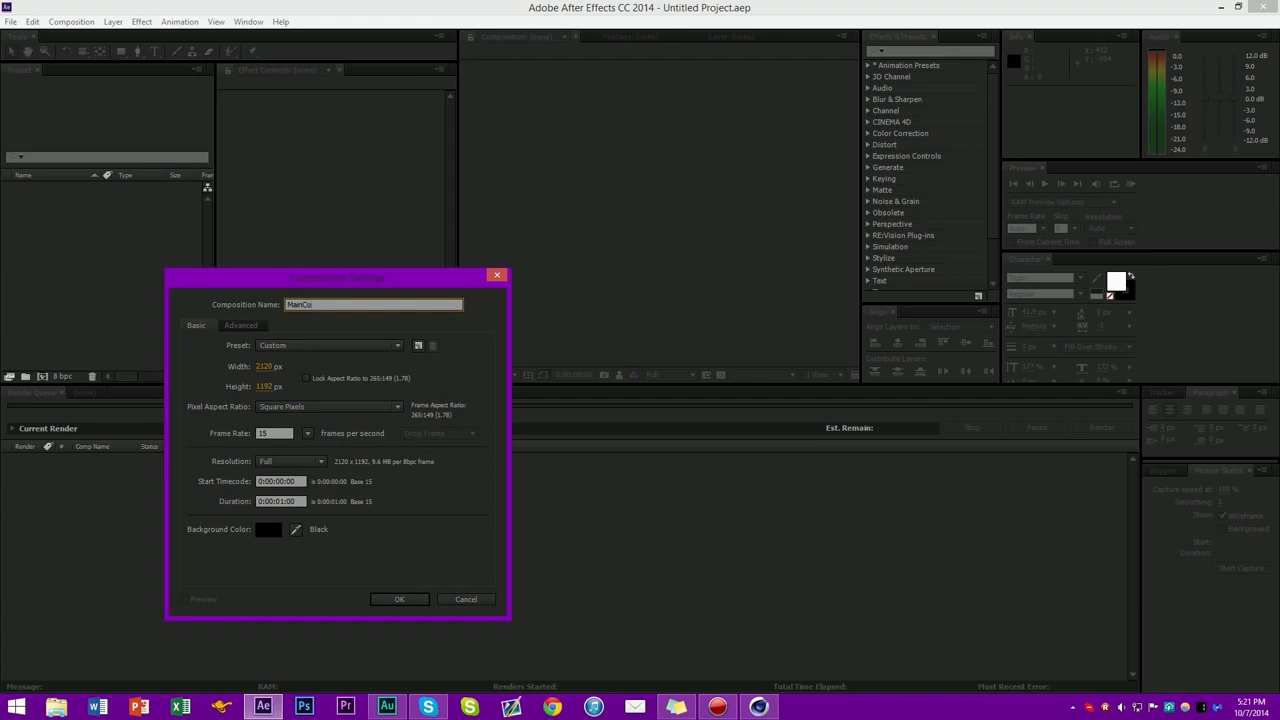
{"action": "left_click", "coordinate": [267, 368]}
{"action": "type", "text": "1920"}
{"action": "key", "text": "Tab"}
{"action": "type", "text": "1080"}
{"action": "left_click", "coordinate": [306, 379]}
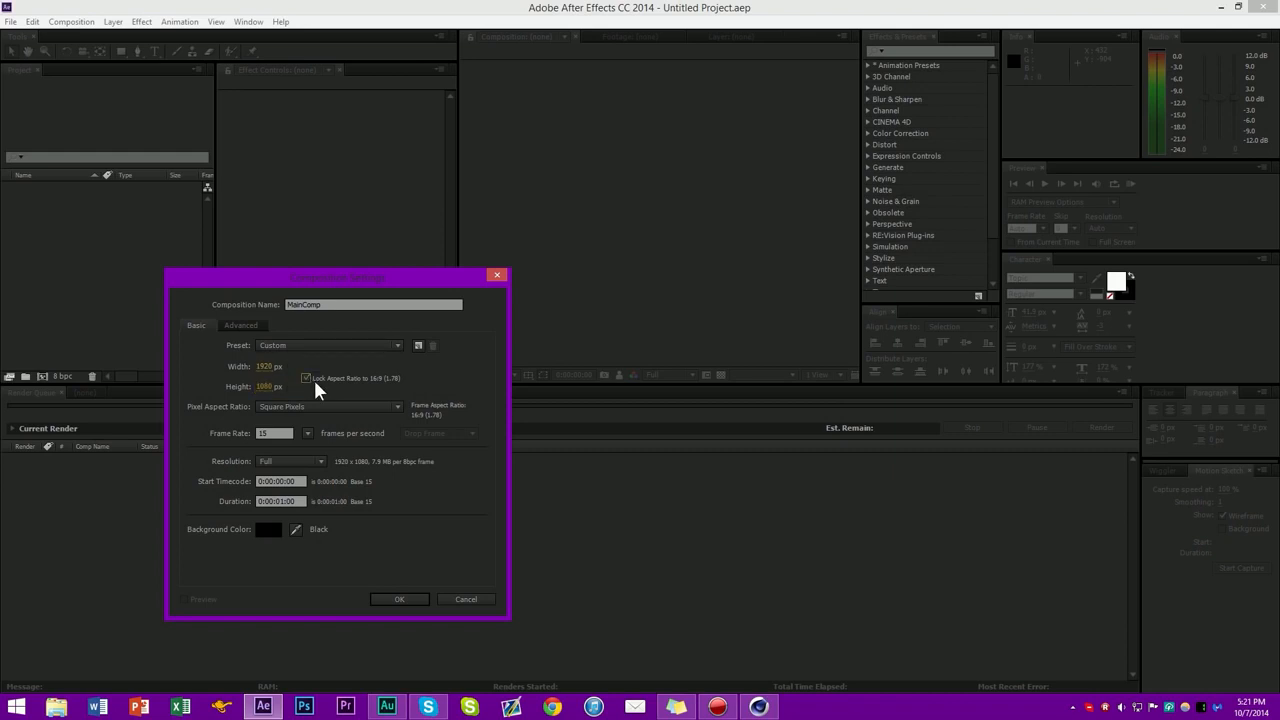
Set the composition's frame rate to 60 fps and its duration to 10 seconds, and create it
{"action": "left_click", "coordinate": [290, 436]}
{"action": "left_click_drag", "start_coordinate": [276, 501], "coordinate": [288, 502]}
{"action": "left_click", "coordinate": [414, 599]}
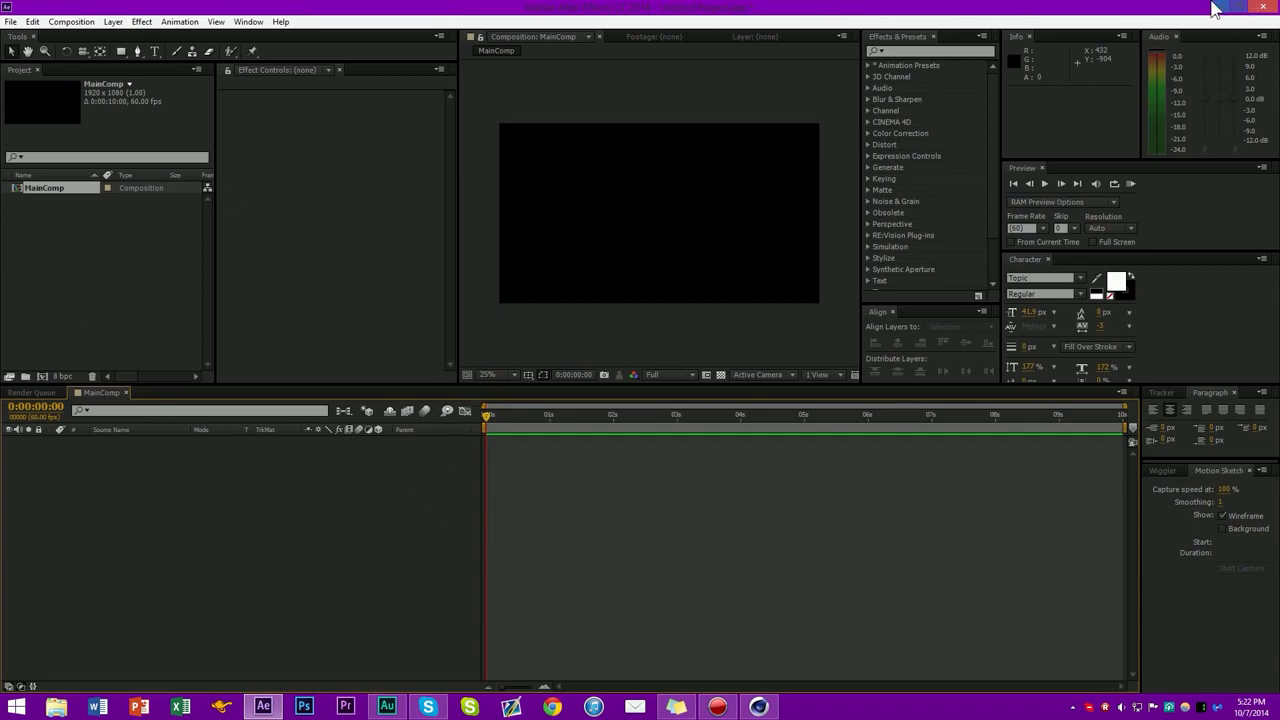
Minimize Cinema 4D and shrink the After Effects window so the desktop's project shortcut is accessible
{"action": "double_click", "coordinate": [1182, 12]}
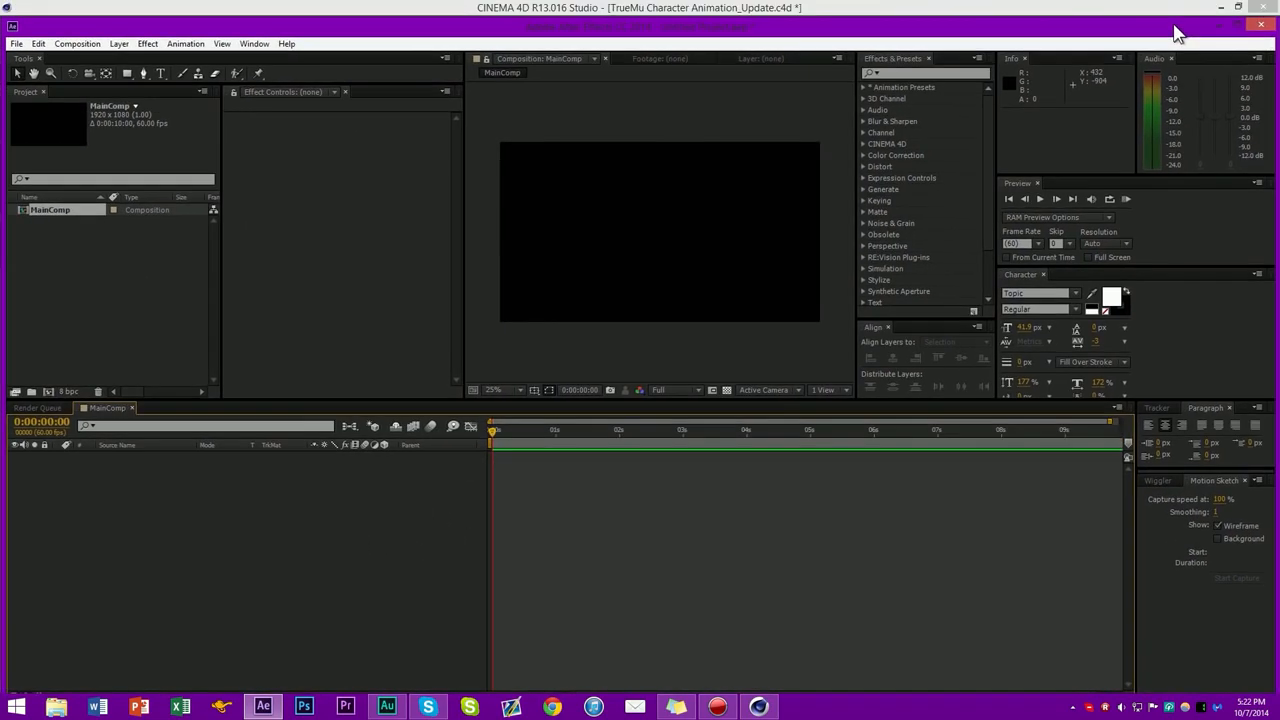
{"action": "left_click", "coordinate": [1220, 10]}
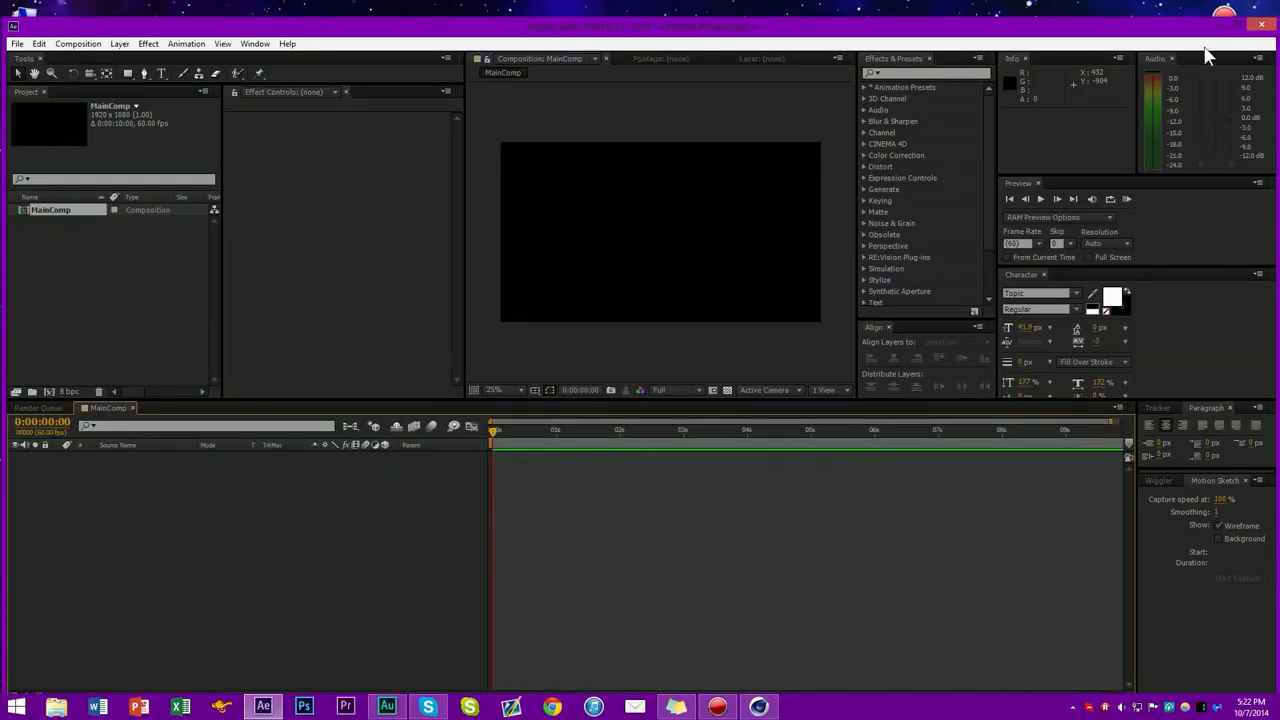
{"action": "left_click", "coordinate": [5, 14]}
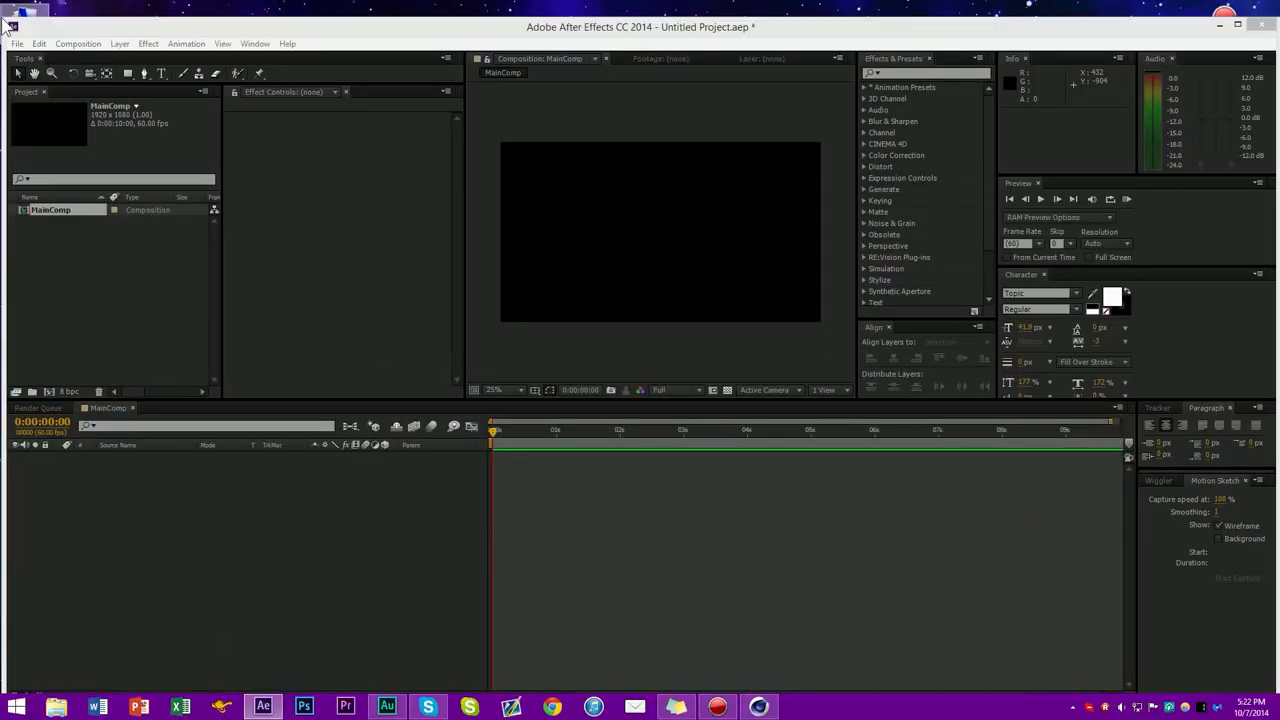
{"action": "left_click", "coordinate": [10, 22]}
{"action": "left_click", "coordinate": [9, 15]}
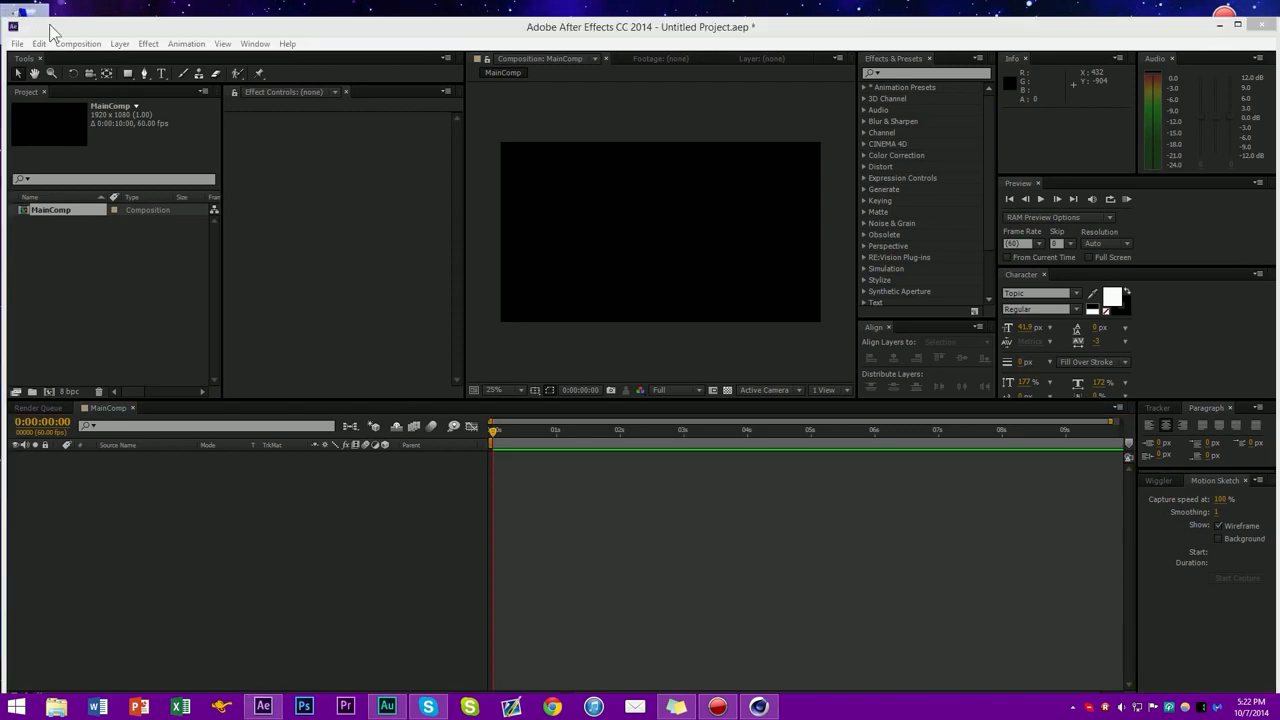
{"action": "left_click", "coordinate": [53, 32]}
{"action": "left_click_drag", "start_coordinate": [4, 16], "coordinate": [246, 23]}
{"action": "left_click_drag", "start_coordinate": [674, 37], "coordinate": [640, 26]}
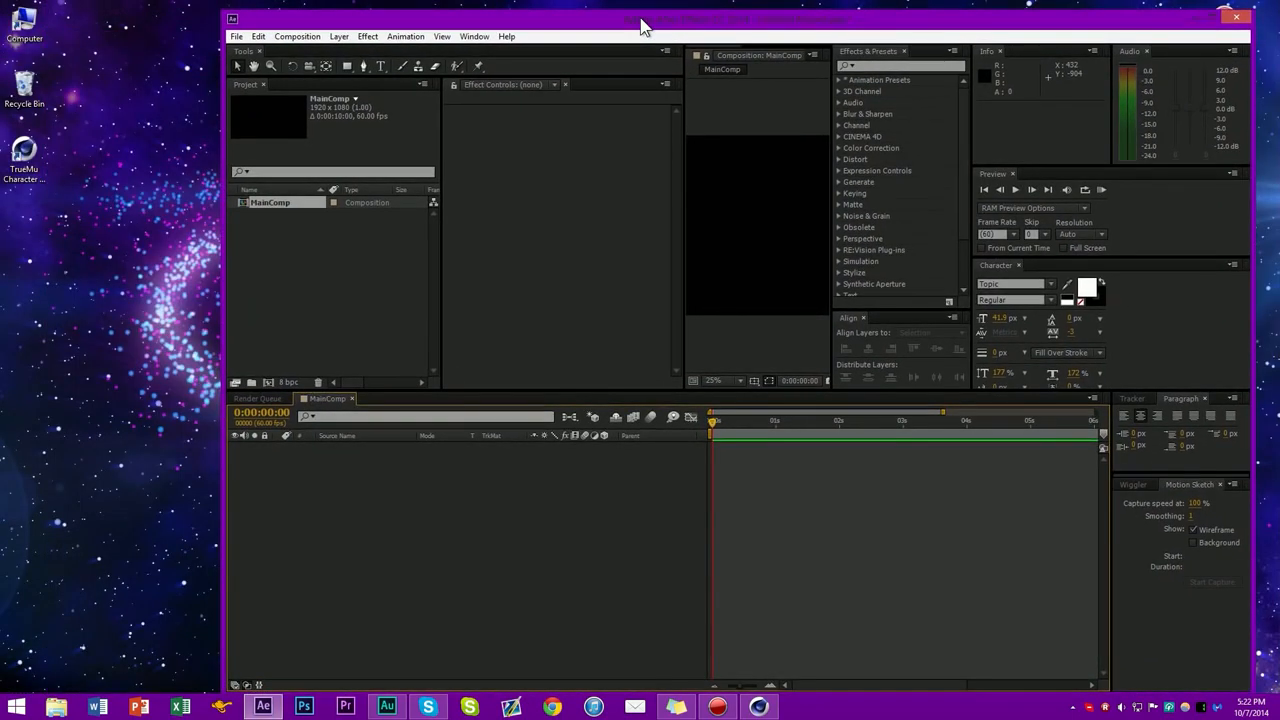
Import the TrueMu Character Animation_Update file from the desktop and place it as a layer in MainComp with After Effects maximized
{"action": "left_click_drag", "start_coordinate": [24, 155], "coordinate": [292, 257]}
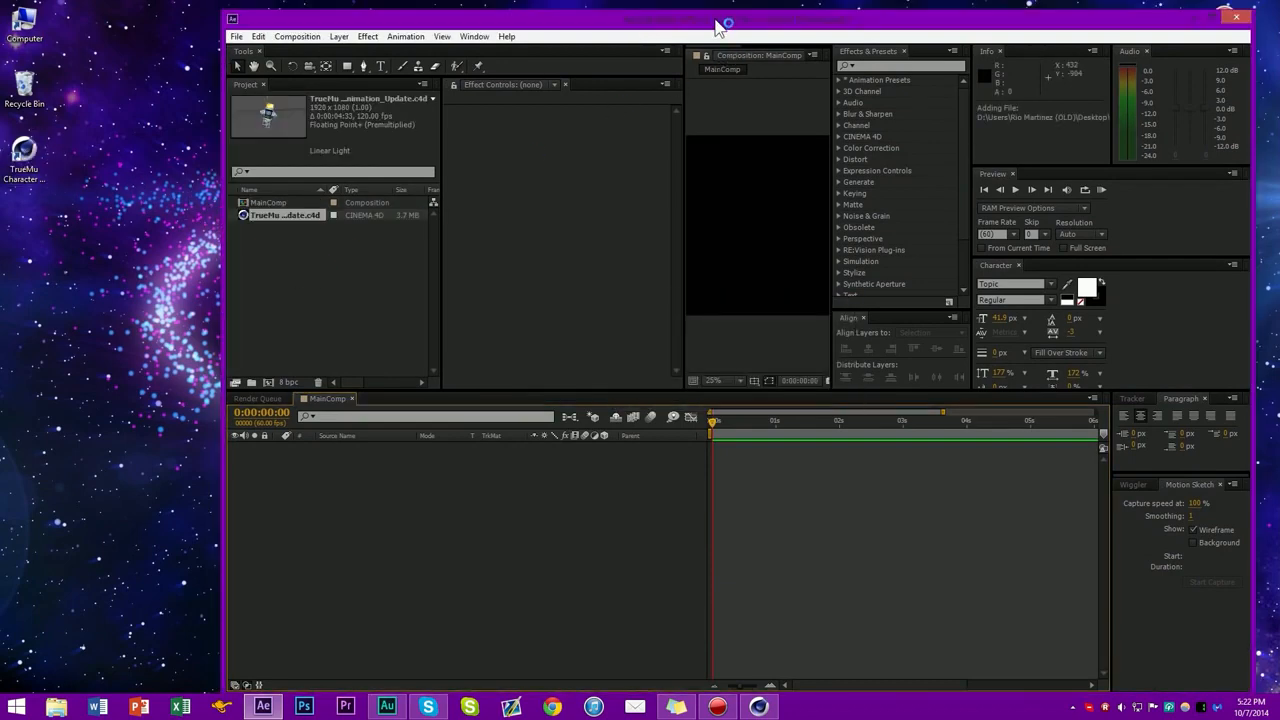
{"action": "double_click", "coordinate": [720, 20]}
{"action": "left_click", "coordinate": [85, 297]}
{"action": "left_click_drag", "start_coordinate": [90, 200], "coordinate": [175, 502]}
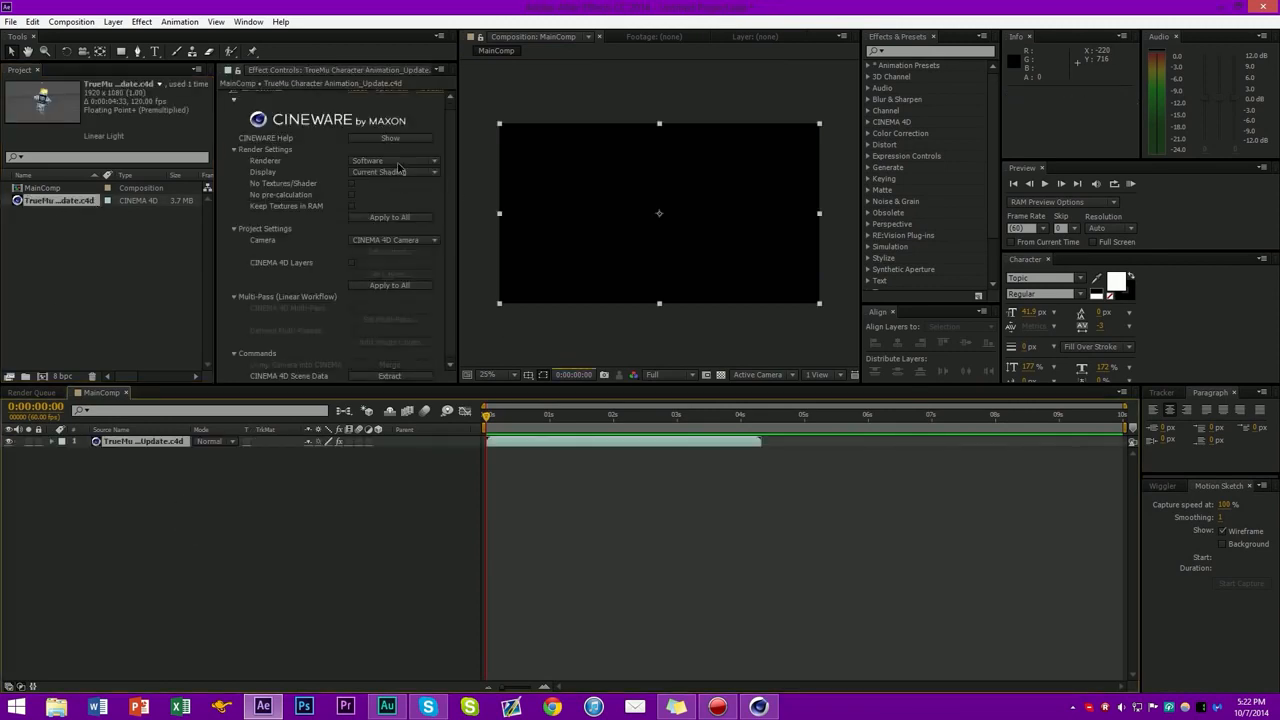
Preview the layer at 0:00:00:52 and set its CINEWARE renderer to Standard (Draft)
{"action": "left_click", "coordinate": [630, 543]}
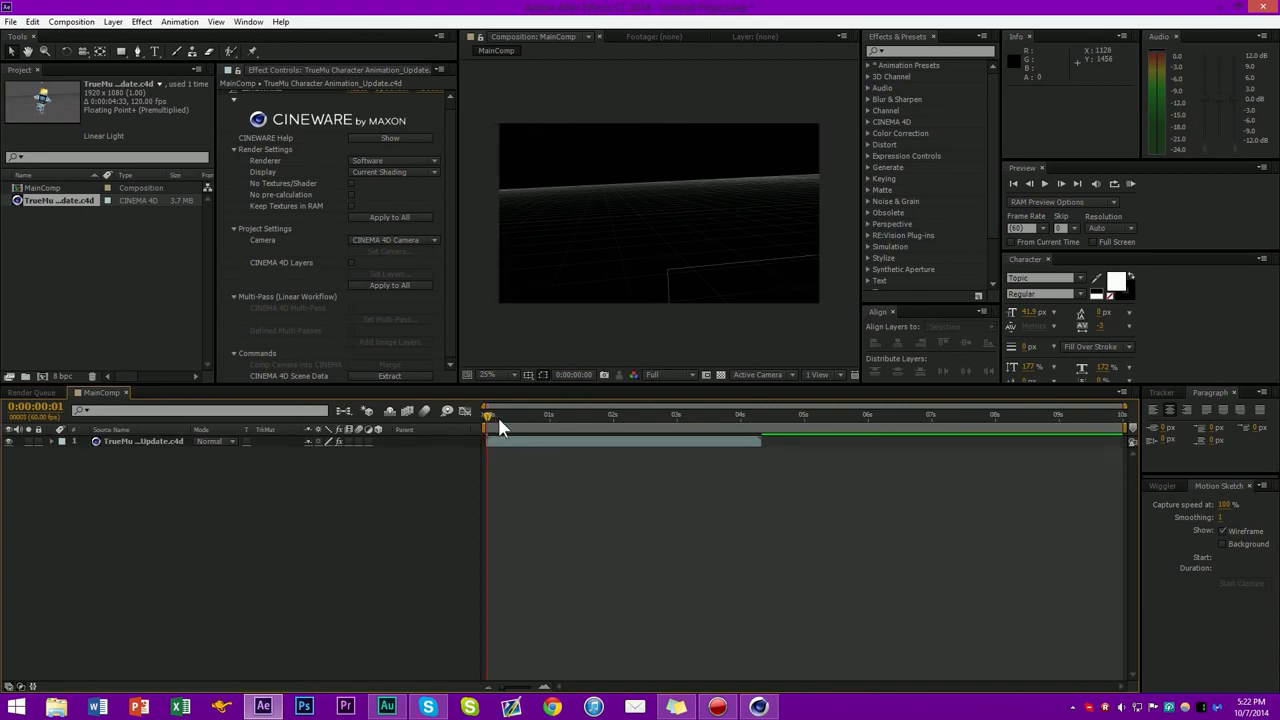
{"action": "left_click_drag", "start_coordinate": [506, 420], "coordinate": [542, 418]}
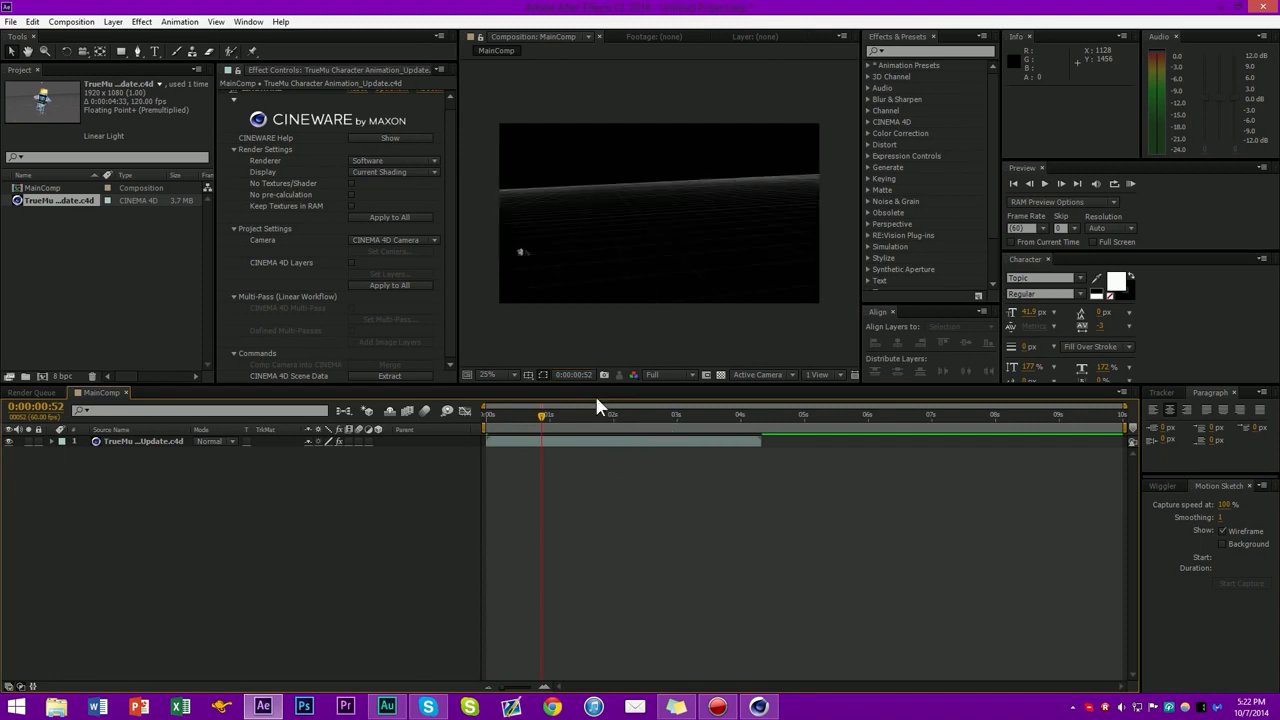
{"action": "left_click", "coordinate": [370, 160]}
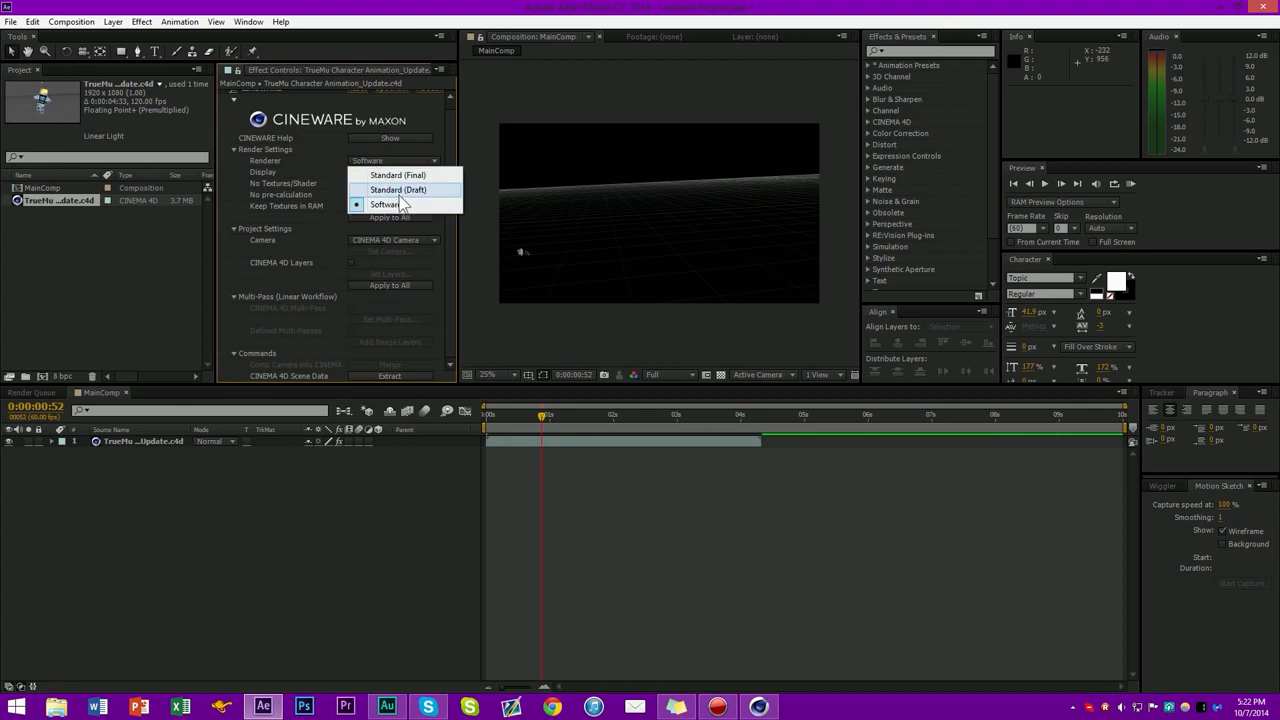
{"action": "left_click", "coordinate": [400, 190]}
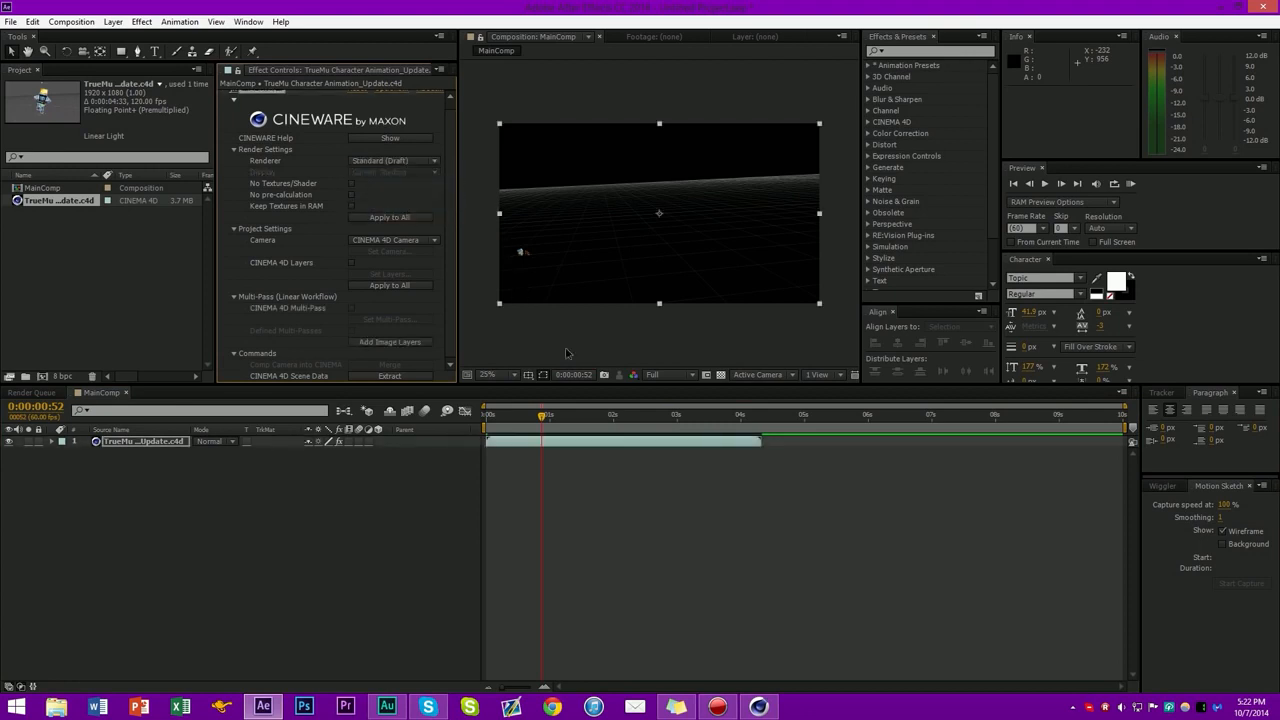
{"action": "left_click", "coordinate": [649, 517]}
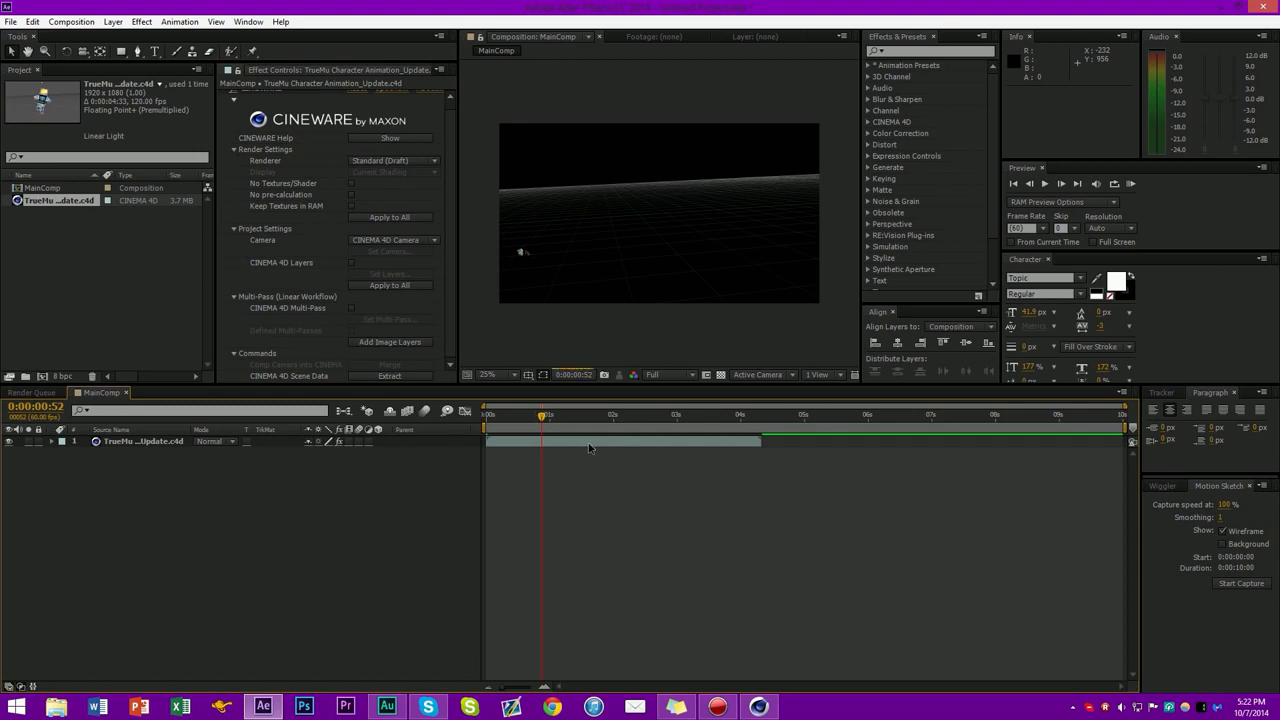
Inspect the draft render of the character and its jetpack particles up close
{"action": "left_click_drag", "start_coordinate": [504, 298], "coordinate": [711, 214]}
{"action": "scroll", "coordinate": [520, 206], "scroll_direction": "up", "scroll_amount": 1}
{"action": "left_click_drag", "start_coordinate": [560, 250], "coordinate": [660, 271]}
{"action": "scroll", "coordinate": [596, 237], "scroll_direction": "up", "scroll_amount": 2}
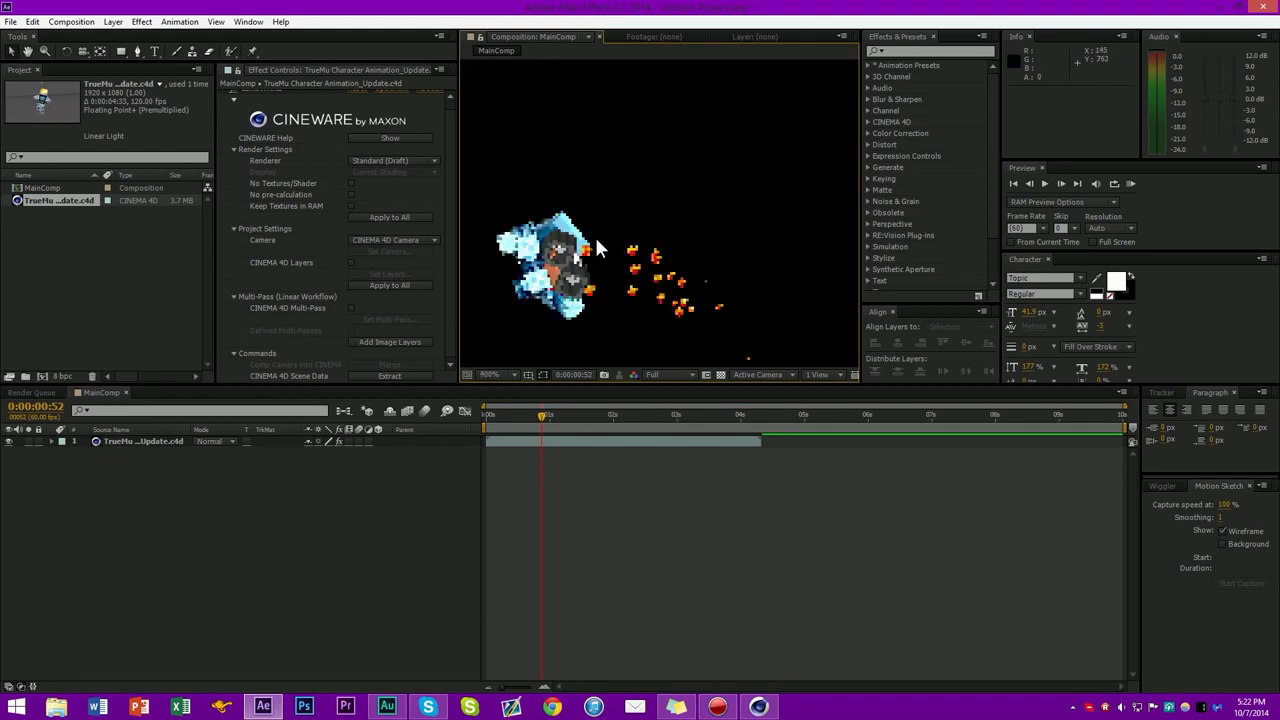
{"action": "left_click_drag", "start_coordinate": [582, 284], "coordinate": [595, 248]}
{"action": "scroll", "coordinate": [595, 247], "scroll_direction": "down", "scroll_amount": 5}
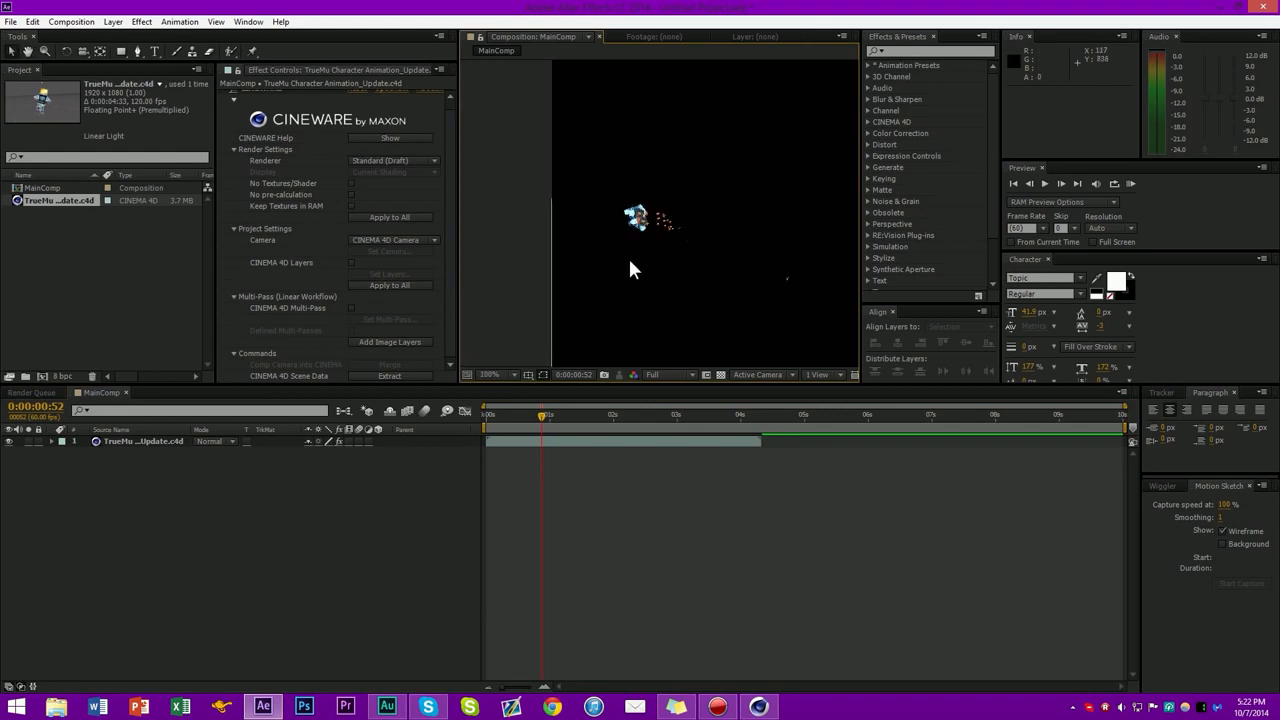
Set the CINEWARE renderer to Standard (Final) and inspect the character's render quality up close
{"action": "left_click", "coordinate": [400, 162]}
{"action": "left_click", "coordinate": [423, 175]}
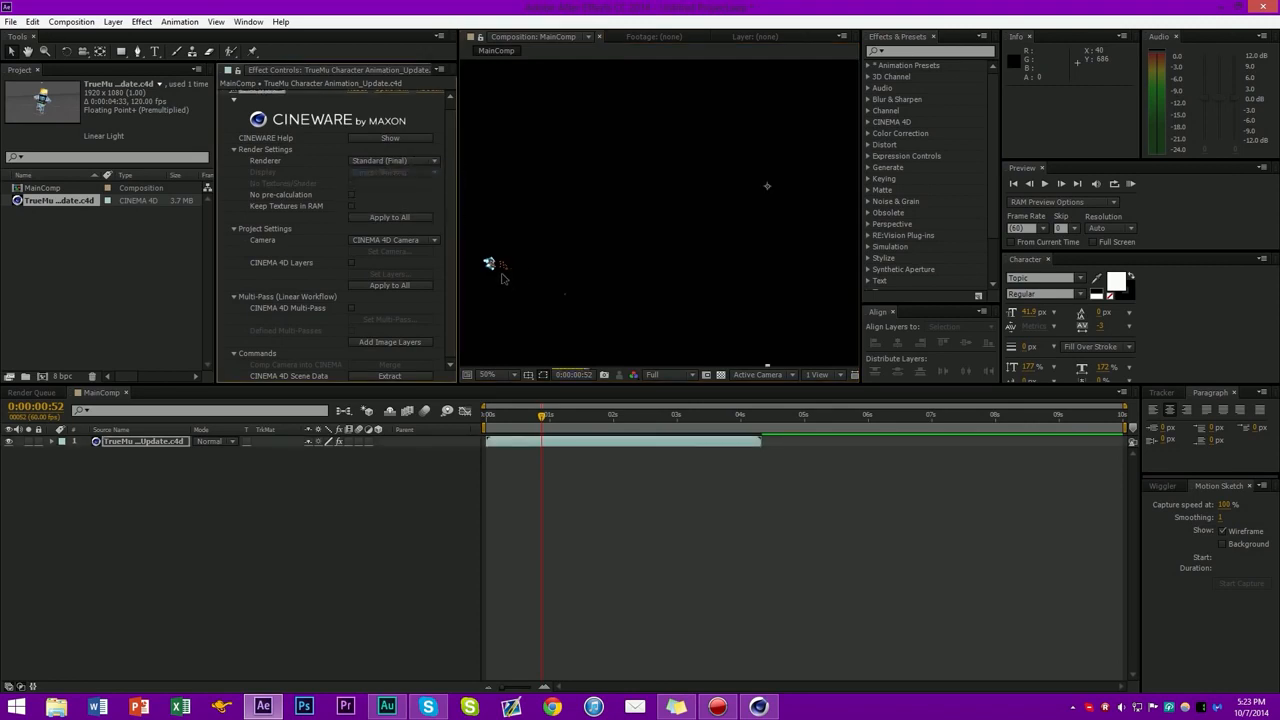
{"action": "scroll", "coordinate": [530, 305], "scroll_direction": "up", "scroll_amount": 2}
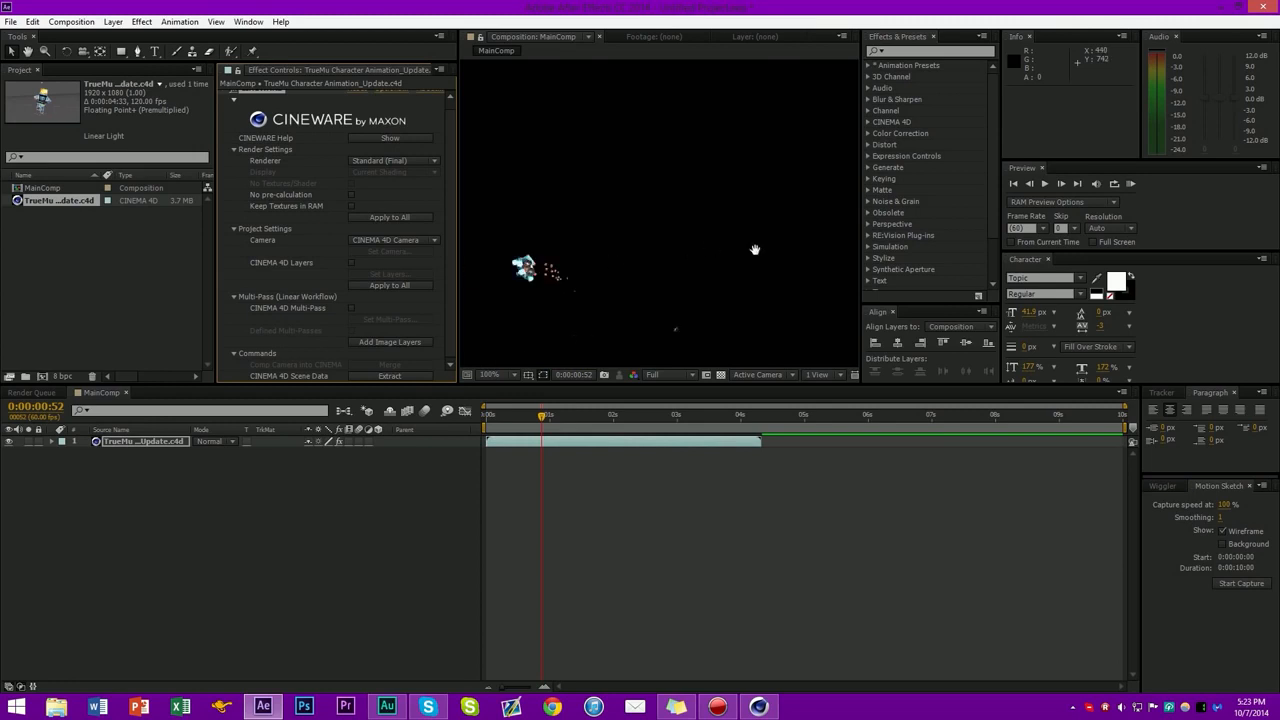
{"action": "scroll", "coordinate": [538, 258], "scroll_direction": "up", "scroll_amount": 4}
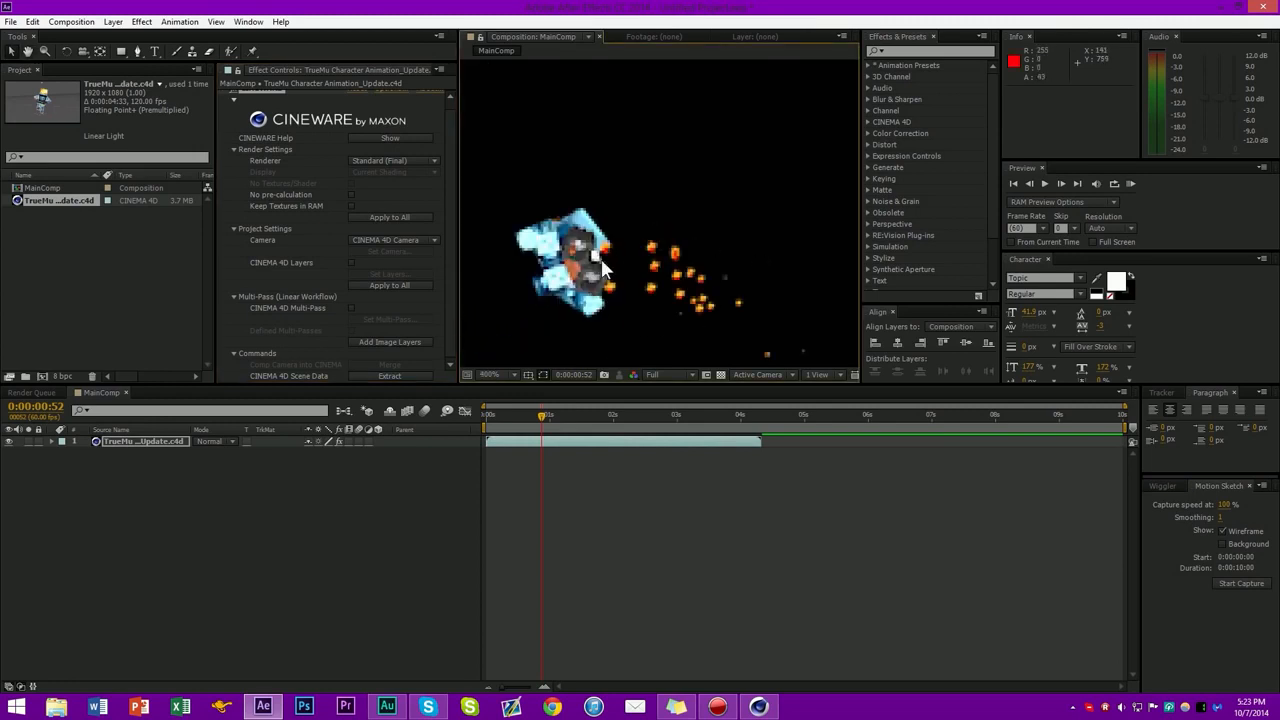
{"action": "left_click_drag", "start_coordinate": [598, 228], "coordinate": [564, 282]}
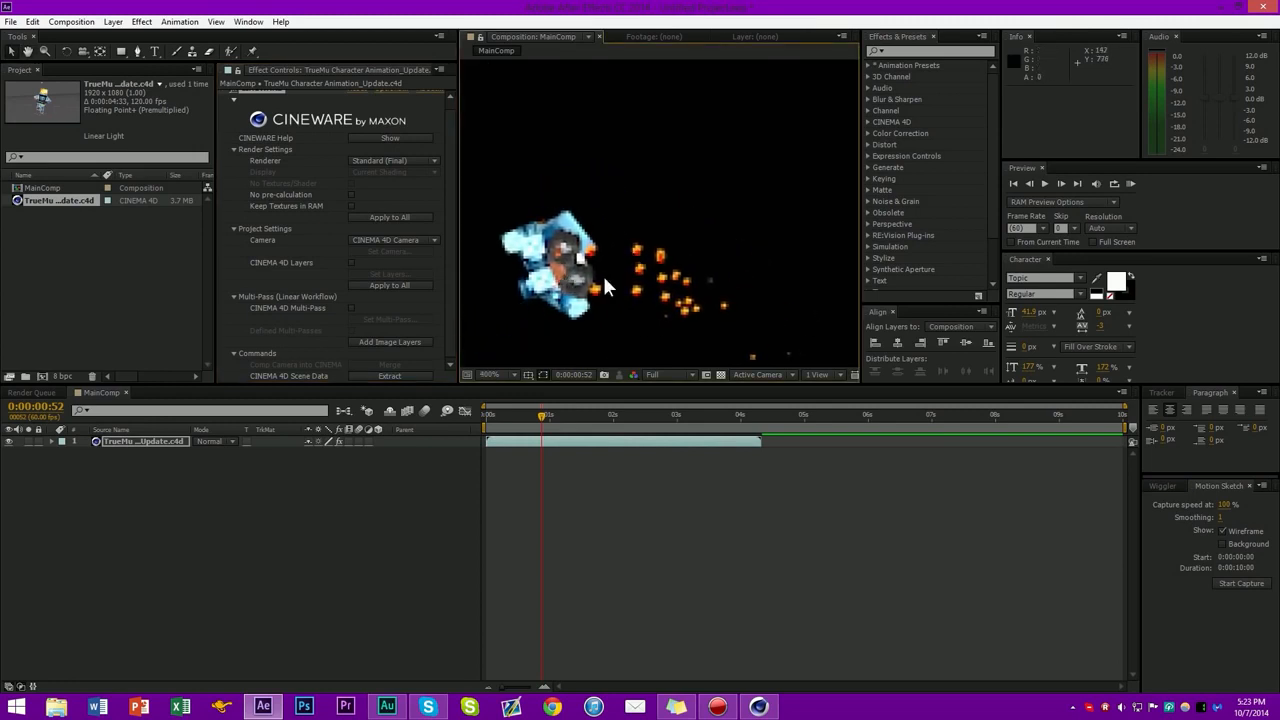
{"action": "scroll", "coordinate": [670, 258], "scroll_direction": "down", "scroll_amount": 2}
{"action": "left_click_drag", "start_coordinate": [669, 258], "coordinate": [572, 198]}
{"action": "scroll", "coordinate": [685, 234], "scroll_direction": "down", "scroll_amount": 4}
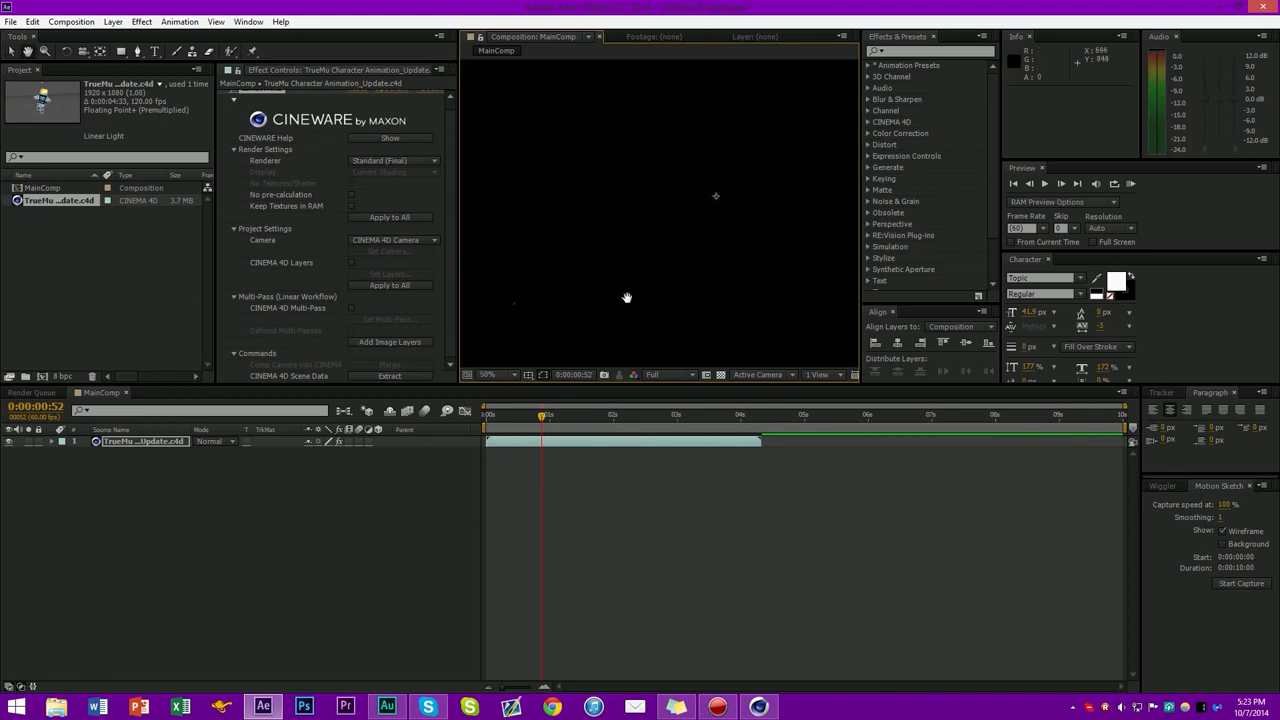
{"action": "left_click_drag", "start_coordinate": [762, 219], "coordinate": [740, 234]}
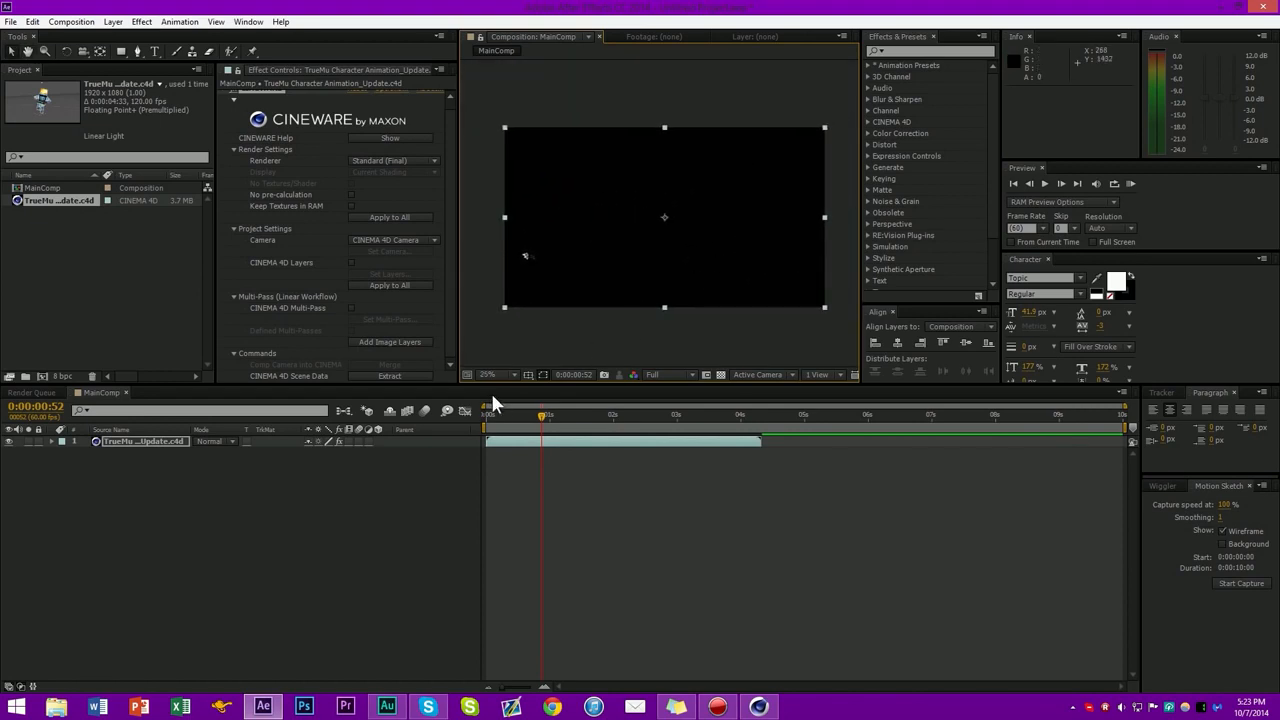
Go to 0:00:00:09 in the composition and examine the character's helmet and jetpack in the final-quality render
{"action": "left_click", "coordinate": [512, 416]}
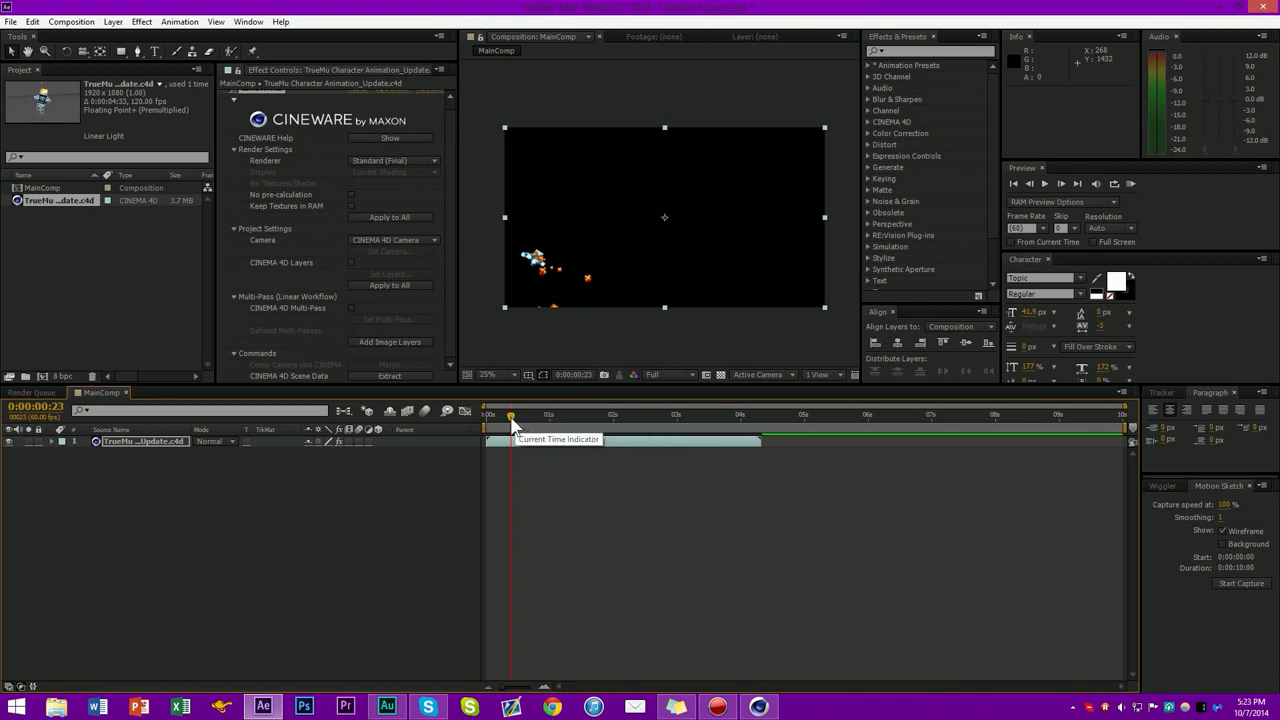
{"action": "left_click", "coordinate": [495, 424]}
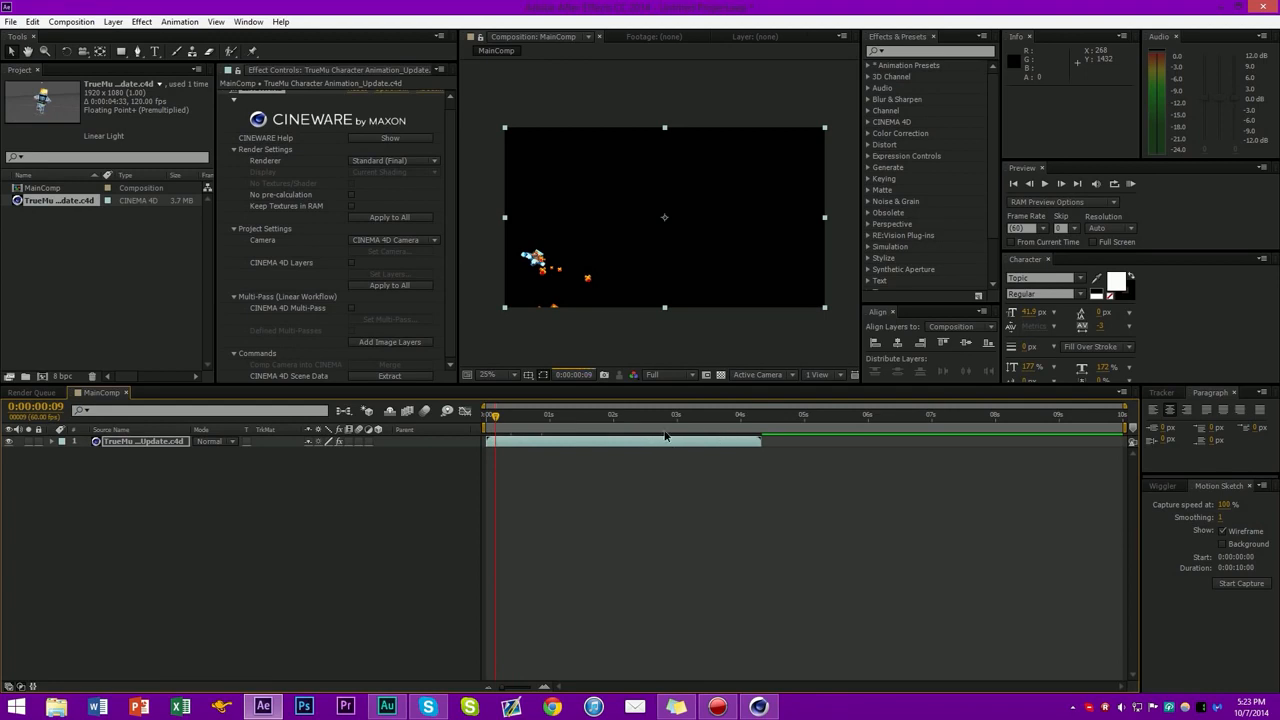
{"action": "scroll", "coordinate": [541, 249], "scroll_direction": "up", "scroll_amount": 2}
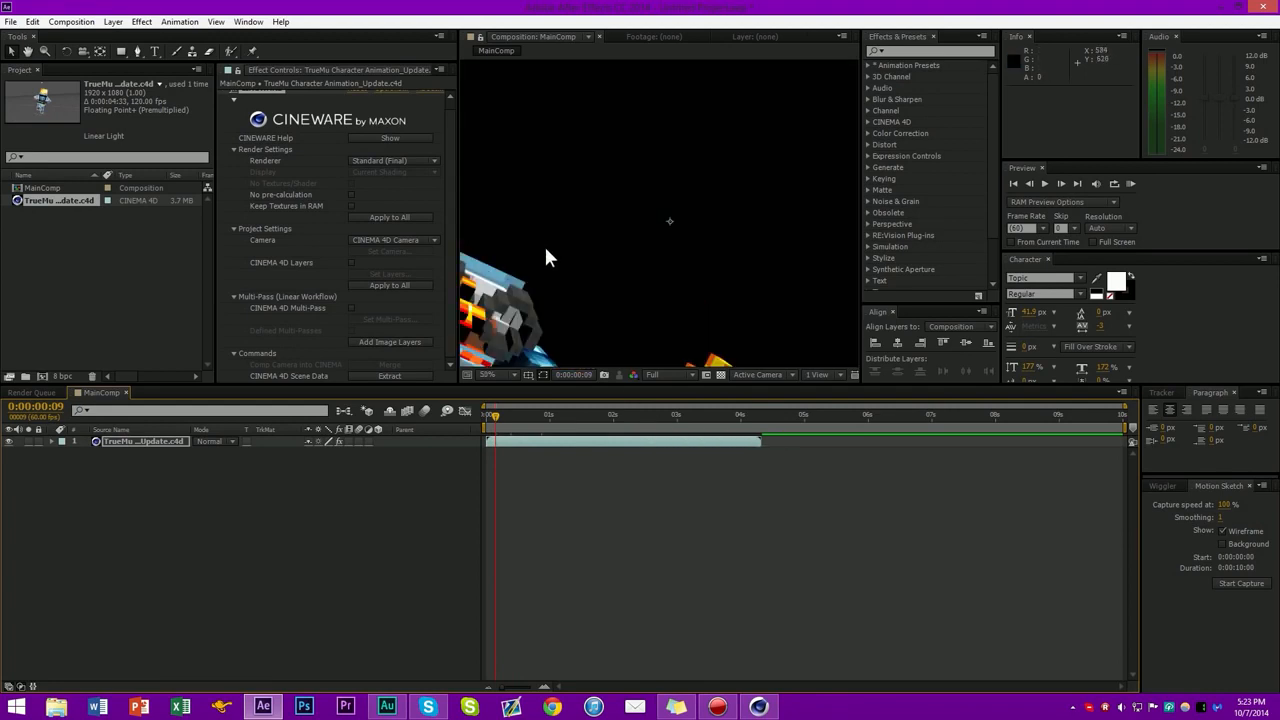
{"action": "scroll", "coordinate": [600, 305], "scroll_direction": "up", "scroll_amount": 2}
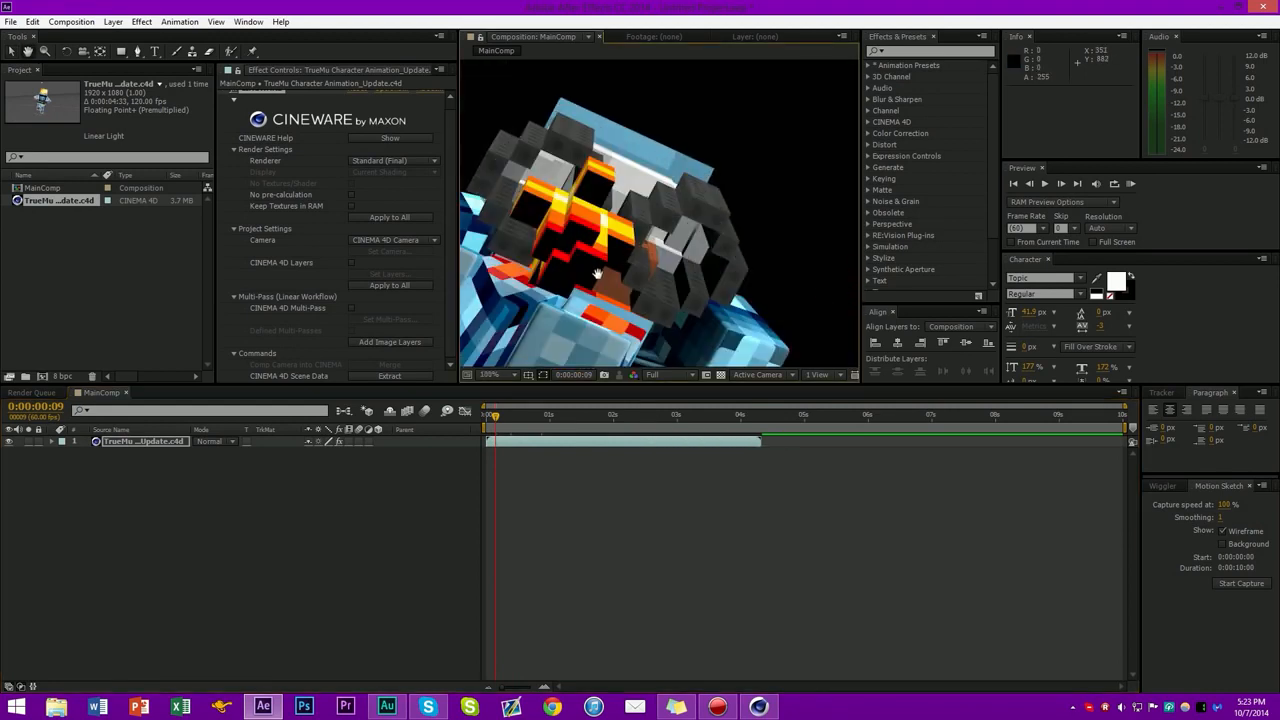
{"action": "left_click_drag", "start_coordinate": [696, 344], "coordinate": [709, 311]}
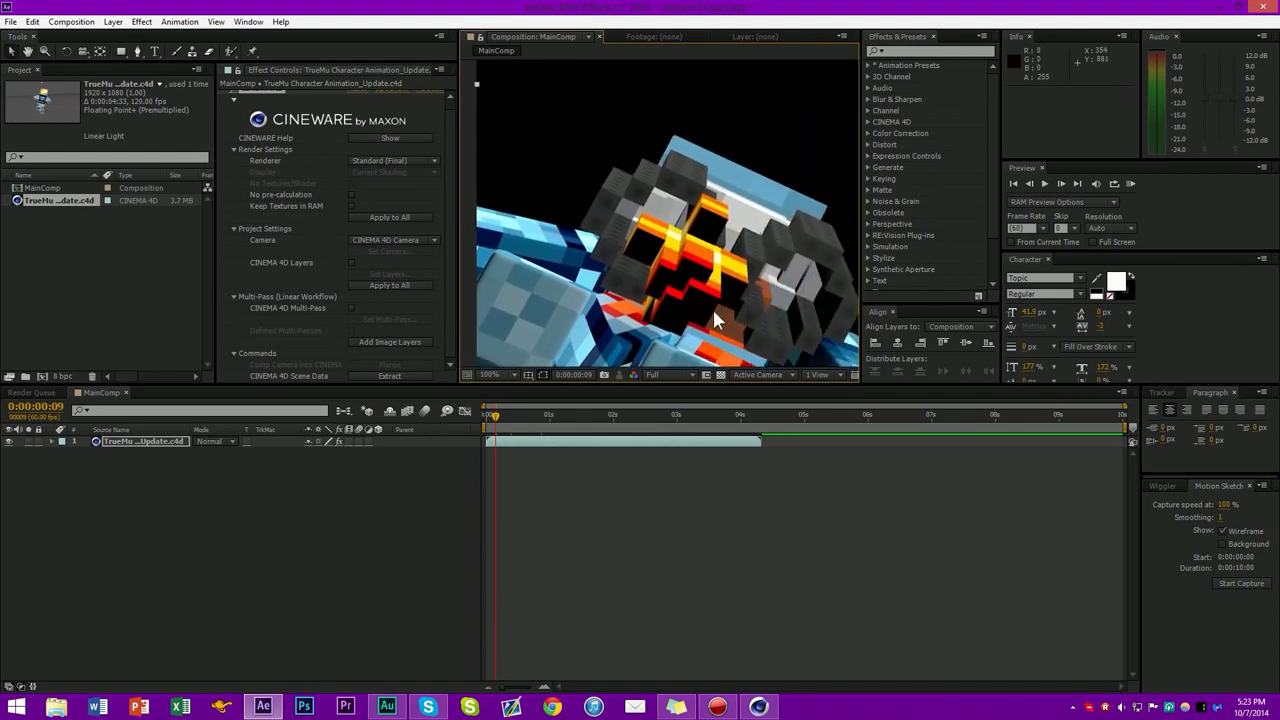
{"action": "scroll", "coordinate": [714, 307], "scroll_direction": "down", "scroll_amount": 1}
{"action": "scroll", "coordinate": [711, 280], "scroll_direction": "down", "scroll_amount": 1}
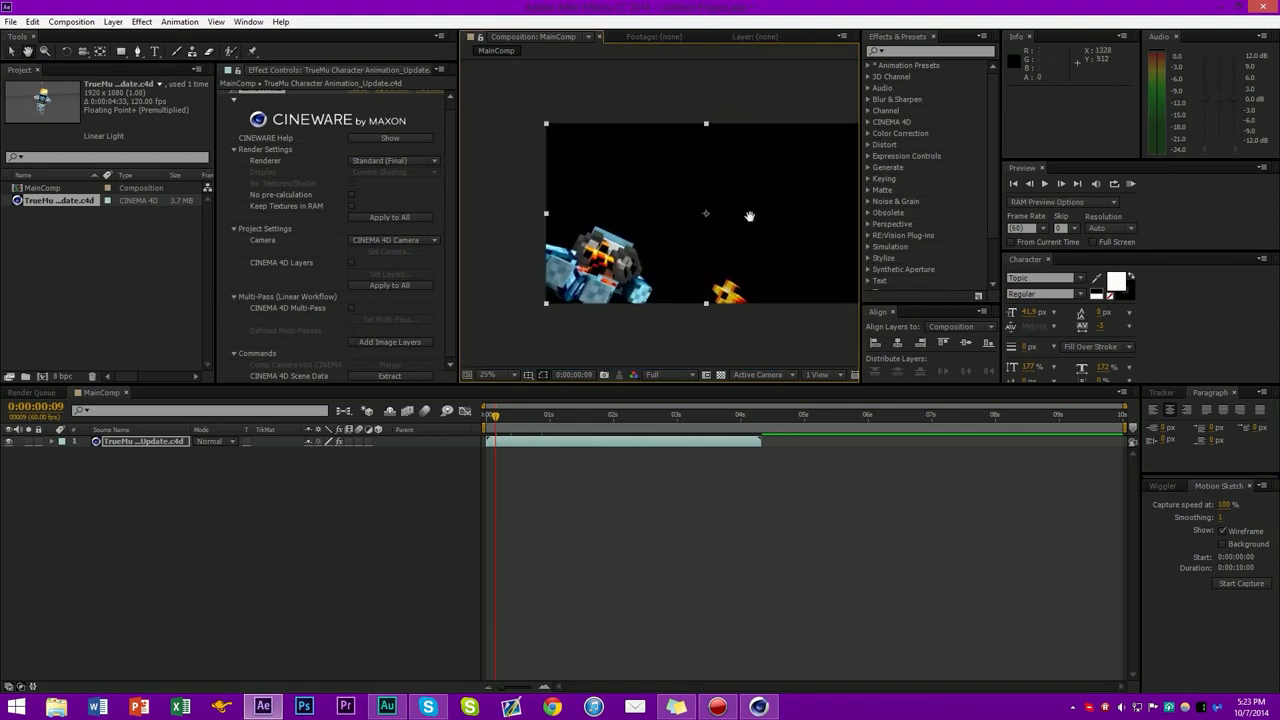
Delete the character animation layer from MainComp and remove its Cinema 4D file from the project
{"action": "left_click", "coordinate": [126, 441]}
{"action": "key", "text": "Delete"}
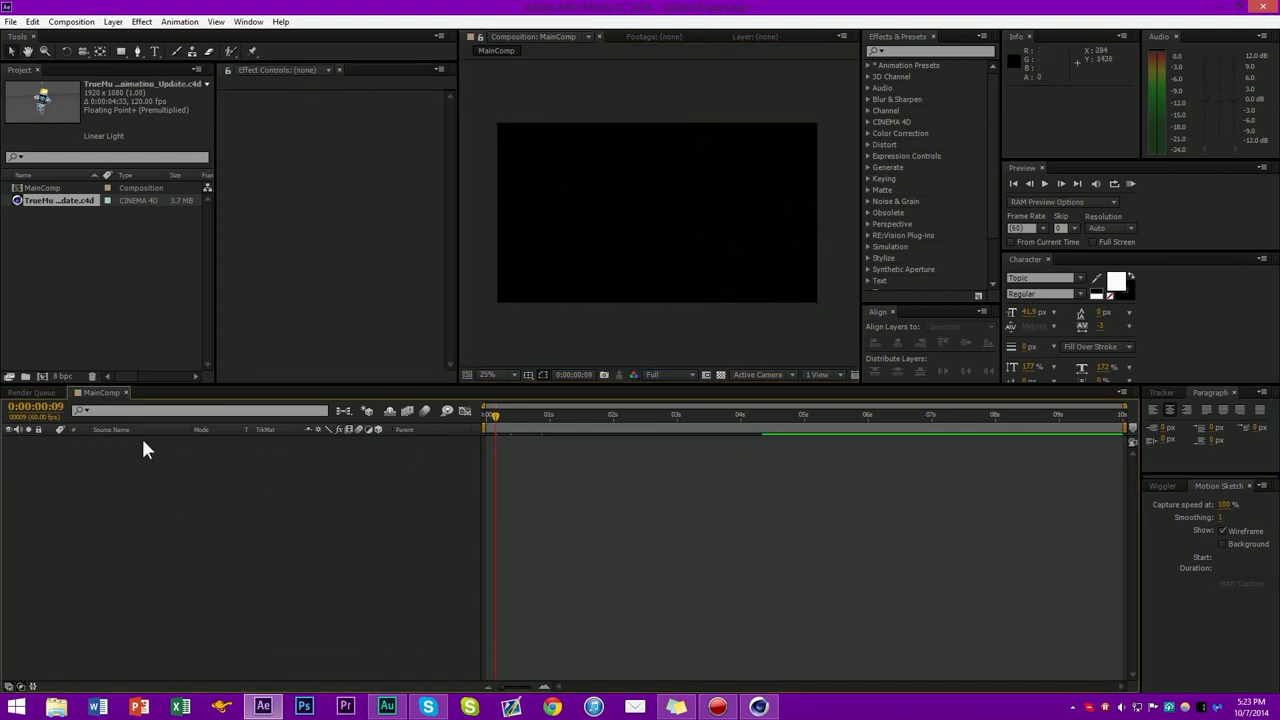
{"action": "left_click", "coordinate": [64, 200]}
{"action": "key", "text": "Delete"}
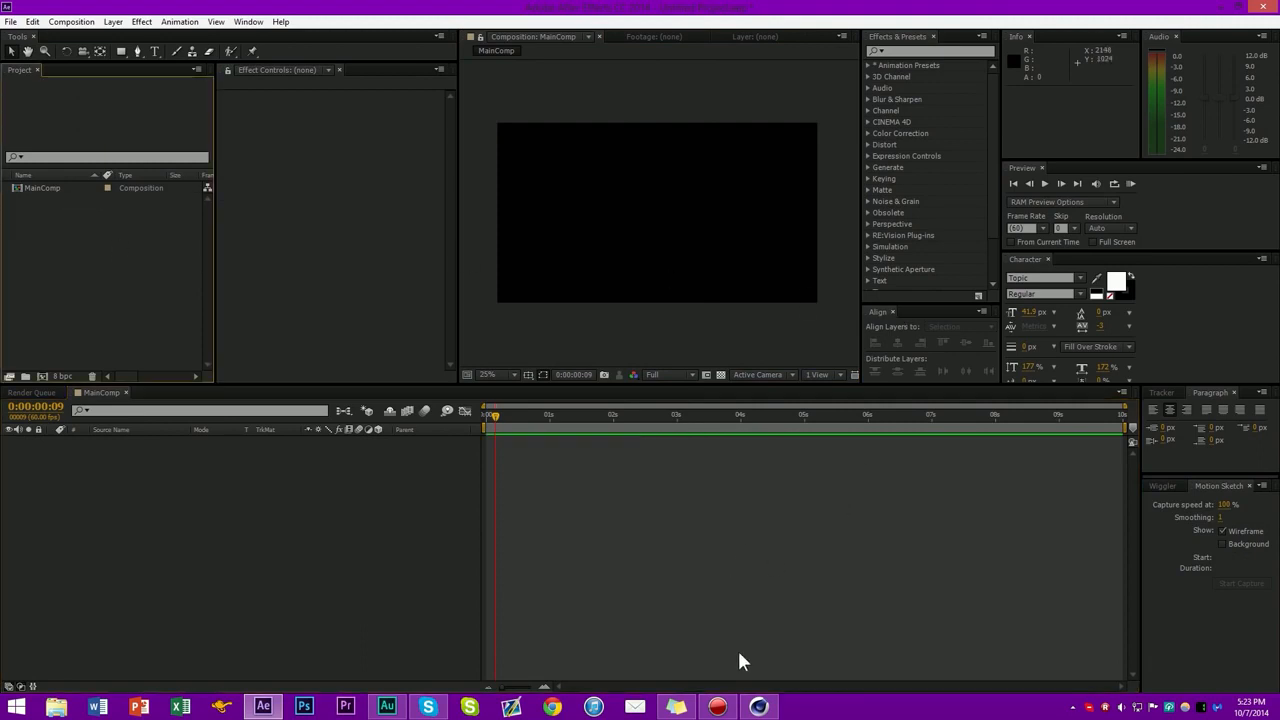
Switch to Cinema 4D and go to frame 30 of the character animation
{"action": "mouse_move", "coordinate": [758, 707]}
{"action": "left_click", "coordinate": [758, 707]}
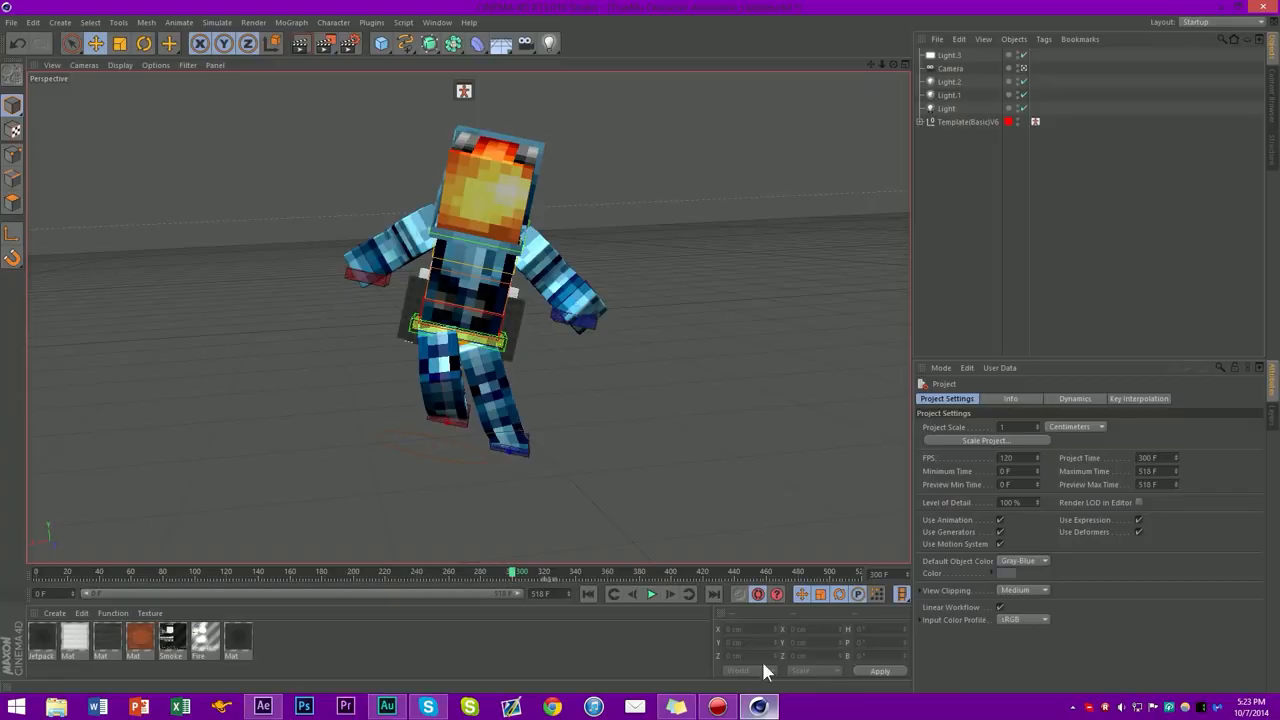
{"action": "left_click_drag", "start_coordinate": [39, 572], "coordinate": [82, 590]}
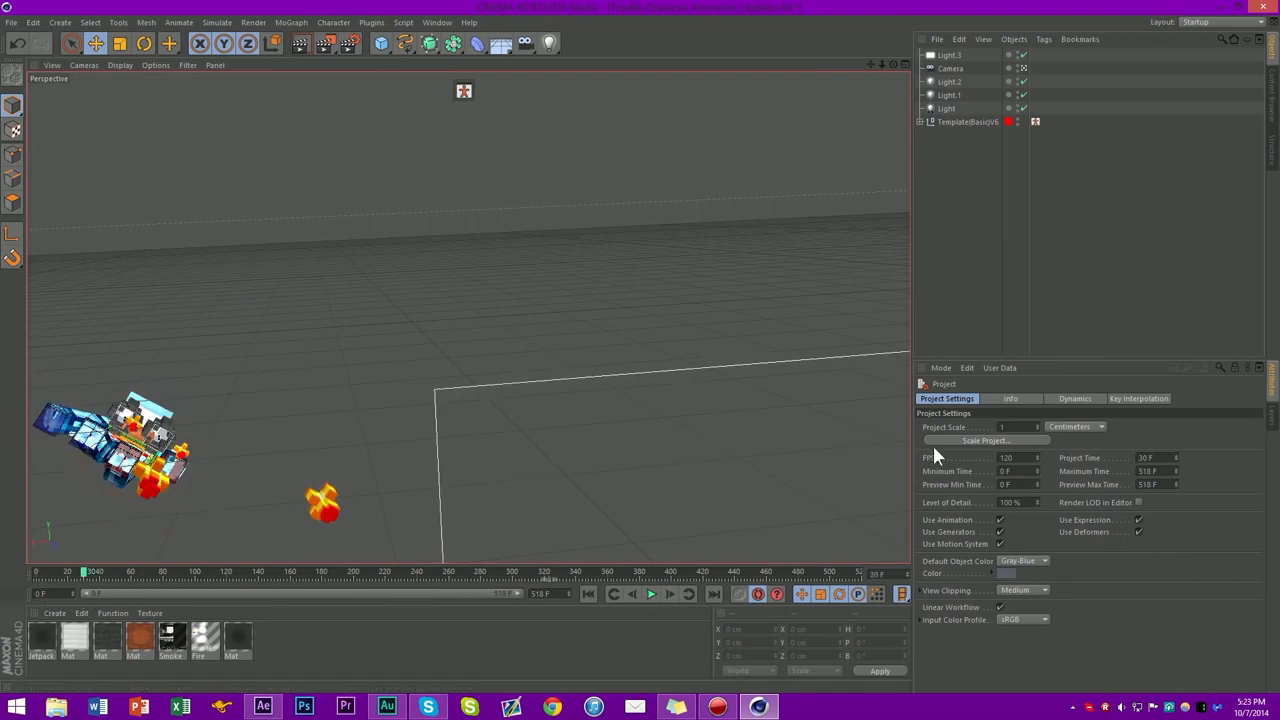
Open the render settings and review the output width, height and frame range
{"action": "left_click", "coordinate": [344, 42]}
{"action": "left_click_drag", "start_coordinate": [358, 28], "coordinate": [820, 176]}
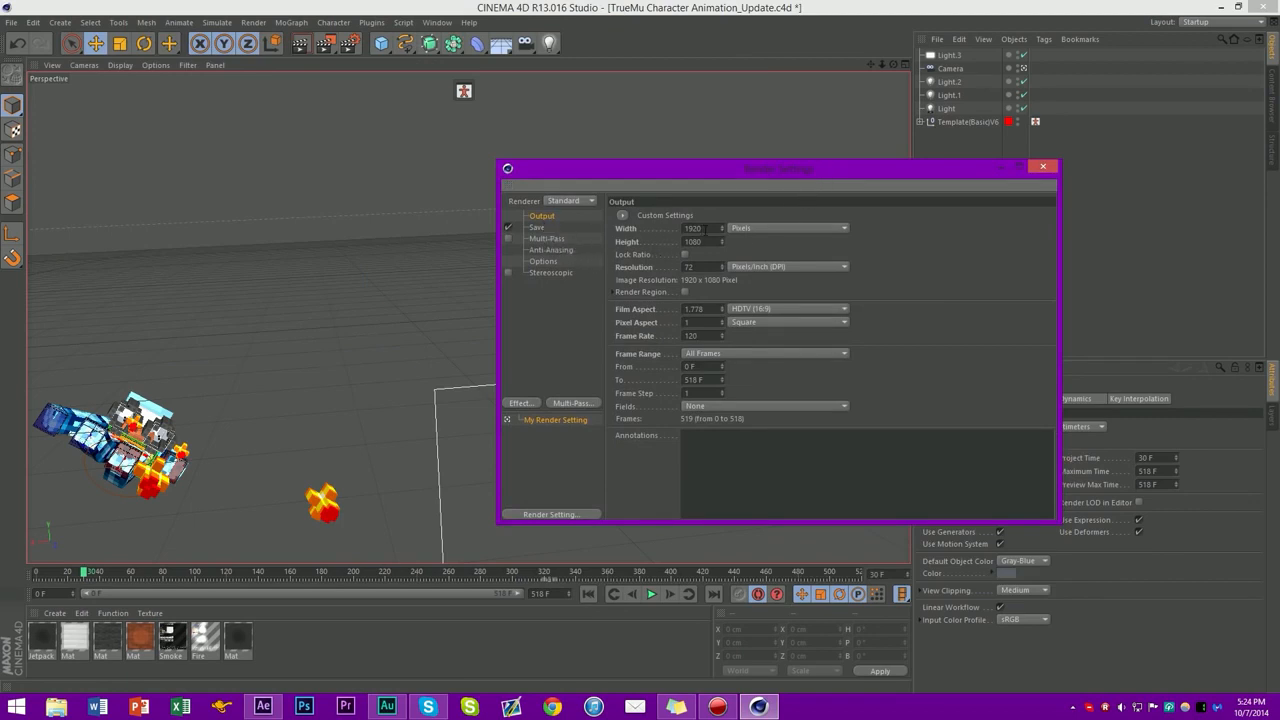
{"action": "double_click", "coordinate": [693, 228]}
{"action": "double_click", "coordinate": [706, 242]}
{"action": "left_click", "coordinate": [934, 277]}
{"action": "double_click", "coordinate": [699, 242]}
{"action": "double_click", "coordinate": [694, 228]}
{"action": "left_click", "coordinate": [721, 353]}
{"action": "left_click", "coordinate": [721, 353]}
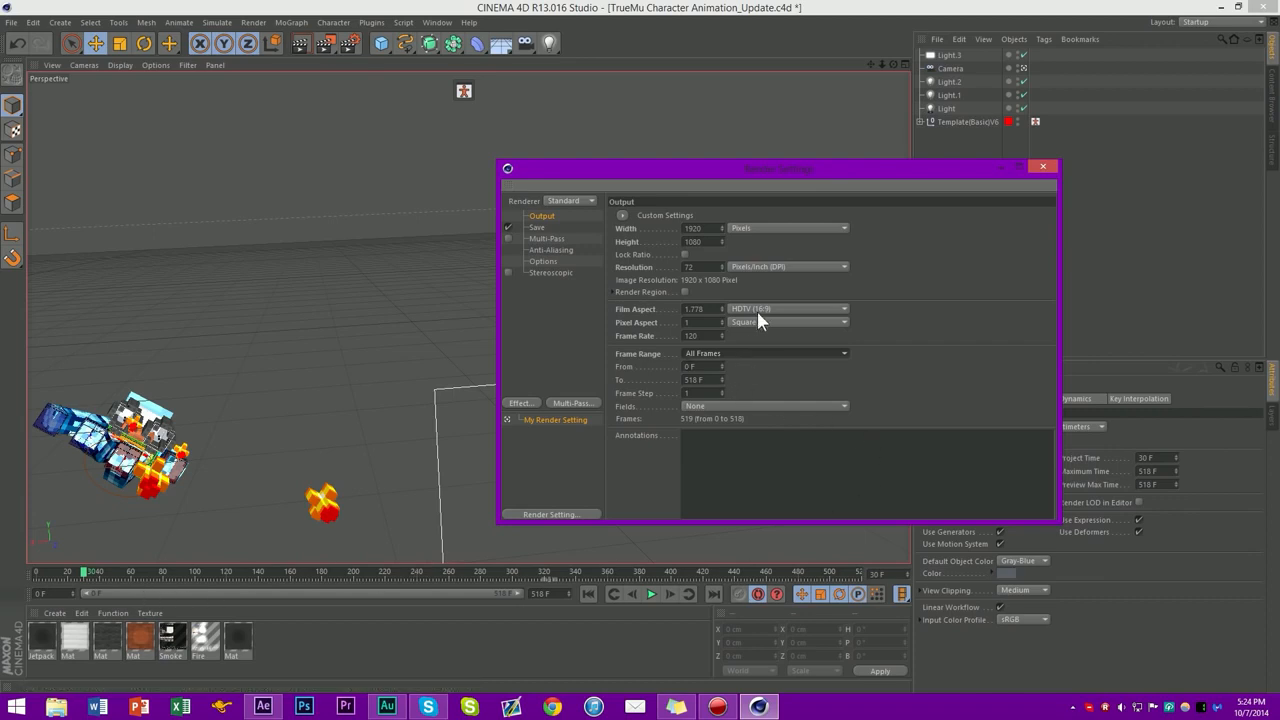
Open the Save settings and examine the destination folder and file name for the rendered images
{"action": "left_click", "coordinate": [537, 228]}
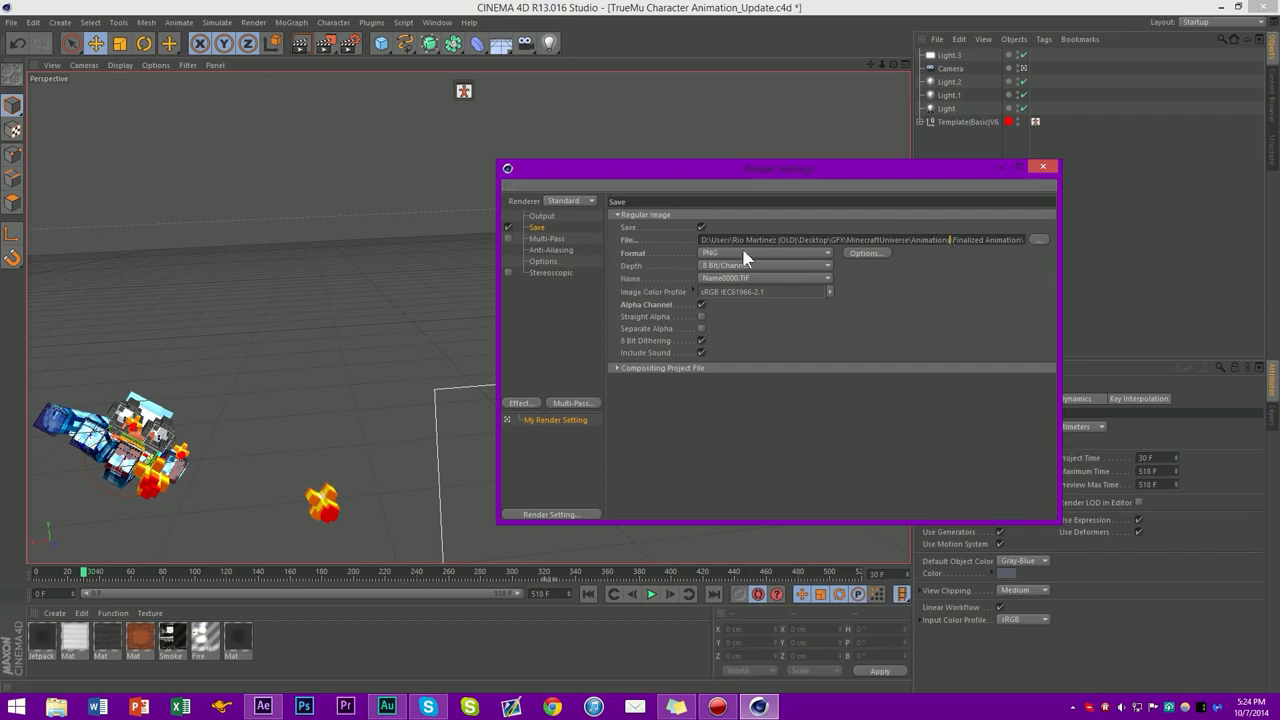
{"action": "left_click_drag", "start_coordinate": [703, 240], "coordinate": [1026, 217]}
{"action": "left_click", "coordinate": [1030, 312]}
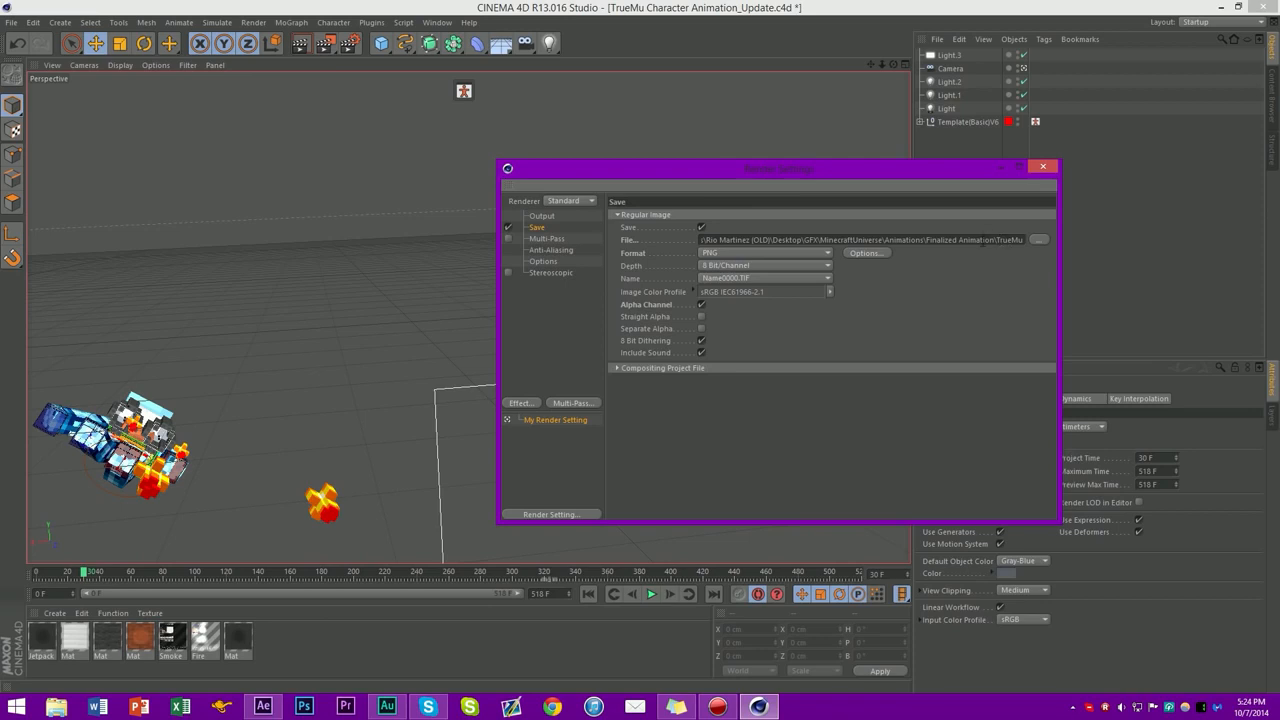
{"action": "left_click_drag", "start_coordinate": [968, 240], "coordinate": [1026, 241]}
{"action": "left_click", "coordinate": [1015, 307]}
Set the render's save format to PNG and check the bit depth and file-numbering choices
{"action": "left_click", "coordinate": [799, 252]}
{"action": "left_click", "coordinate": [799, 252]}
{"action": "left_click", "coordinate": [759, 253]}
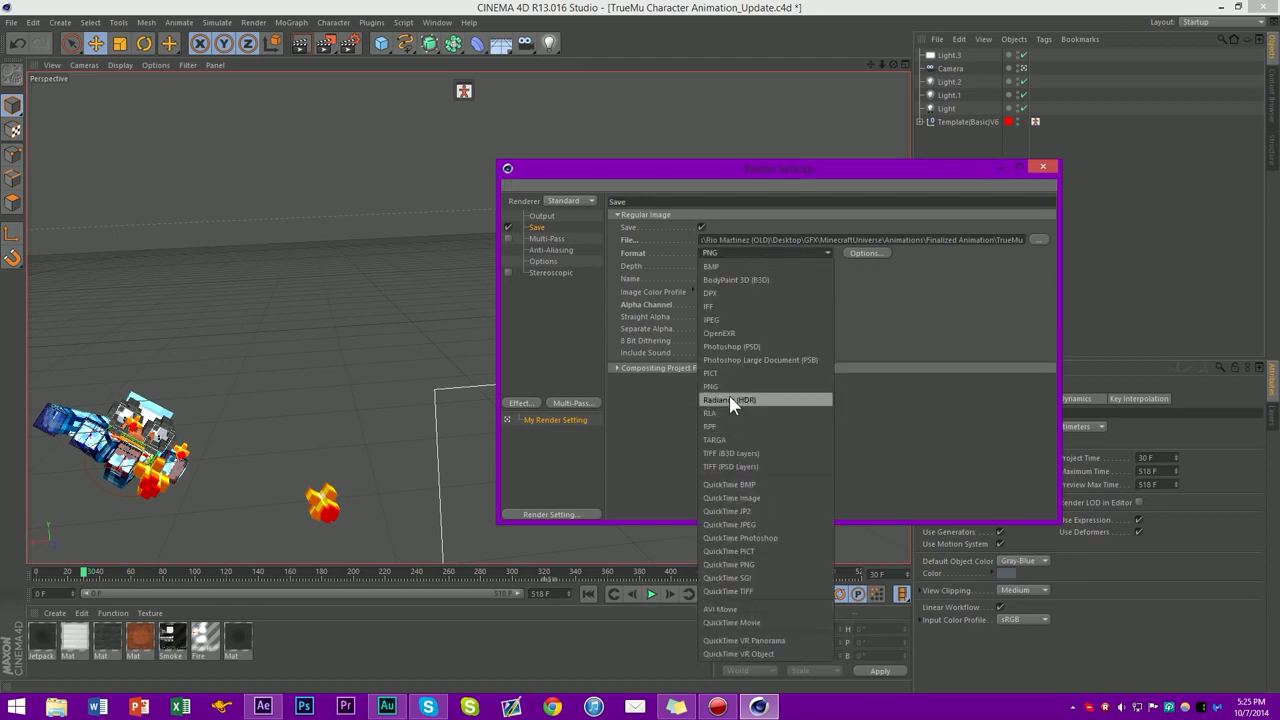
{"action": "left_click", "coordinate": [729, 387]}
{"action": "left_click", "coordinate": [749, 277]}
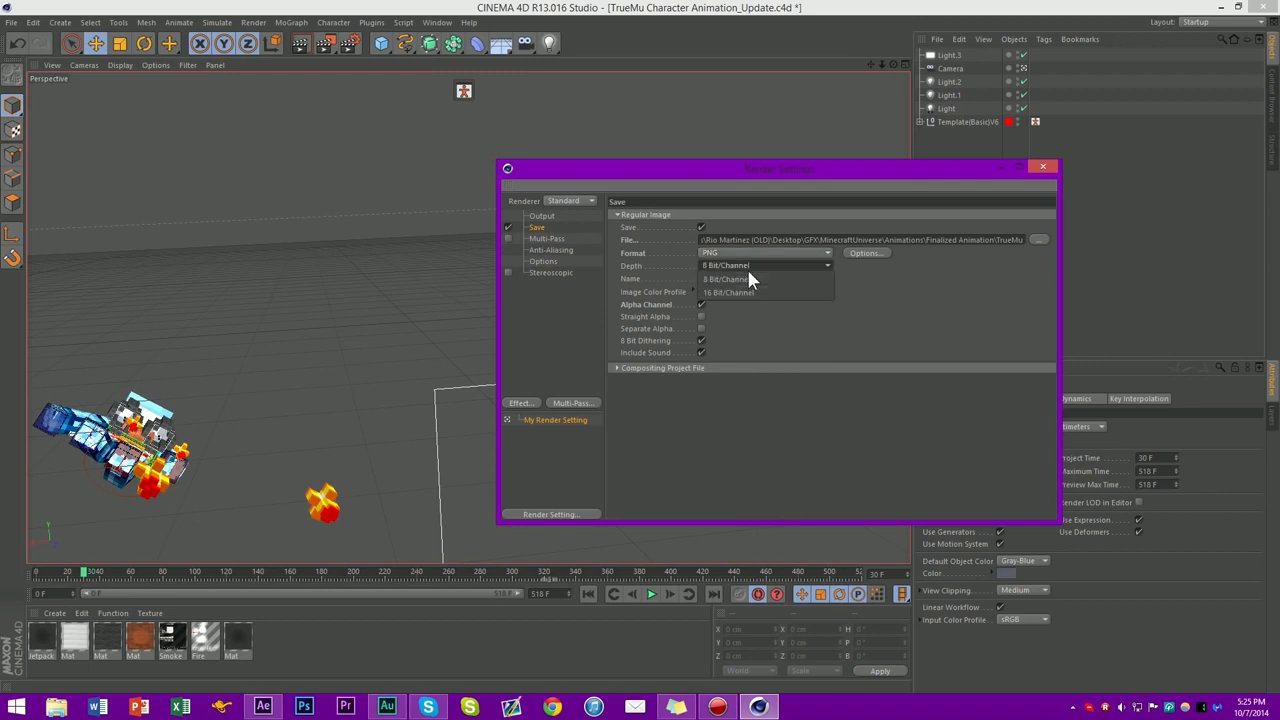
{"action": "left_click", "coordinate": [906, 303]}
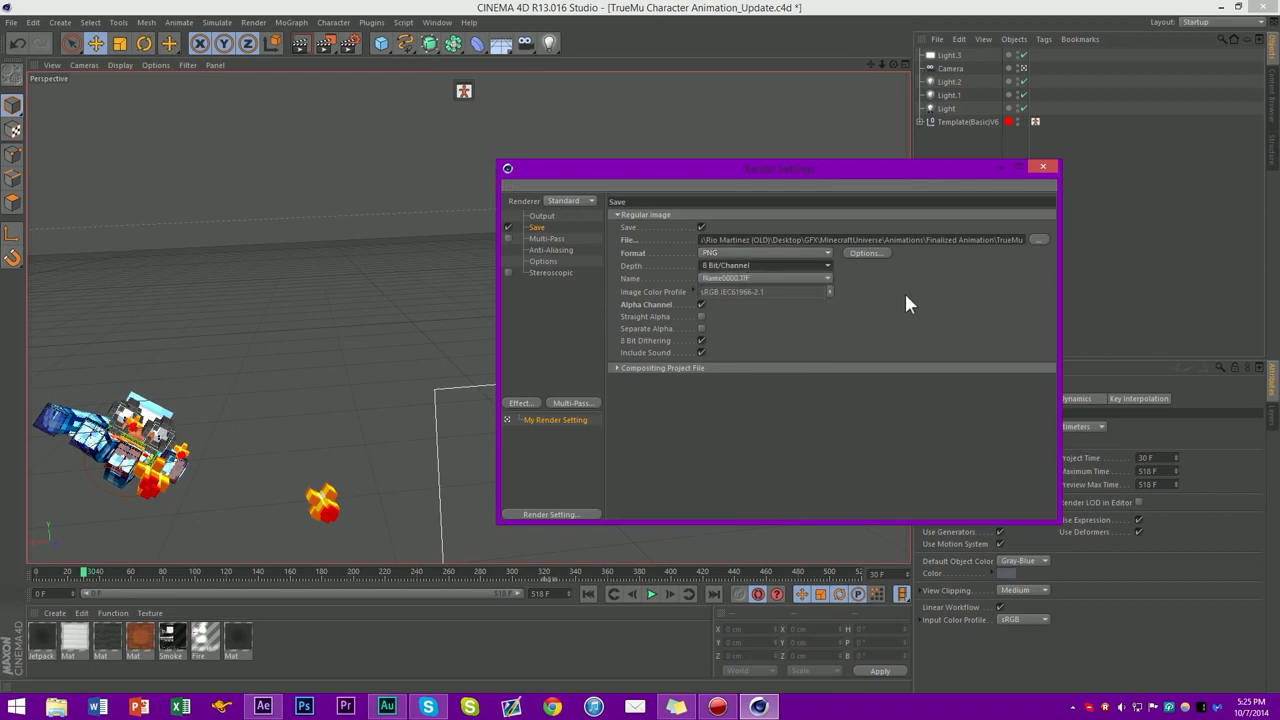
{"action": "left_click", "coordinate": [751, 280]}
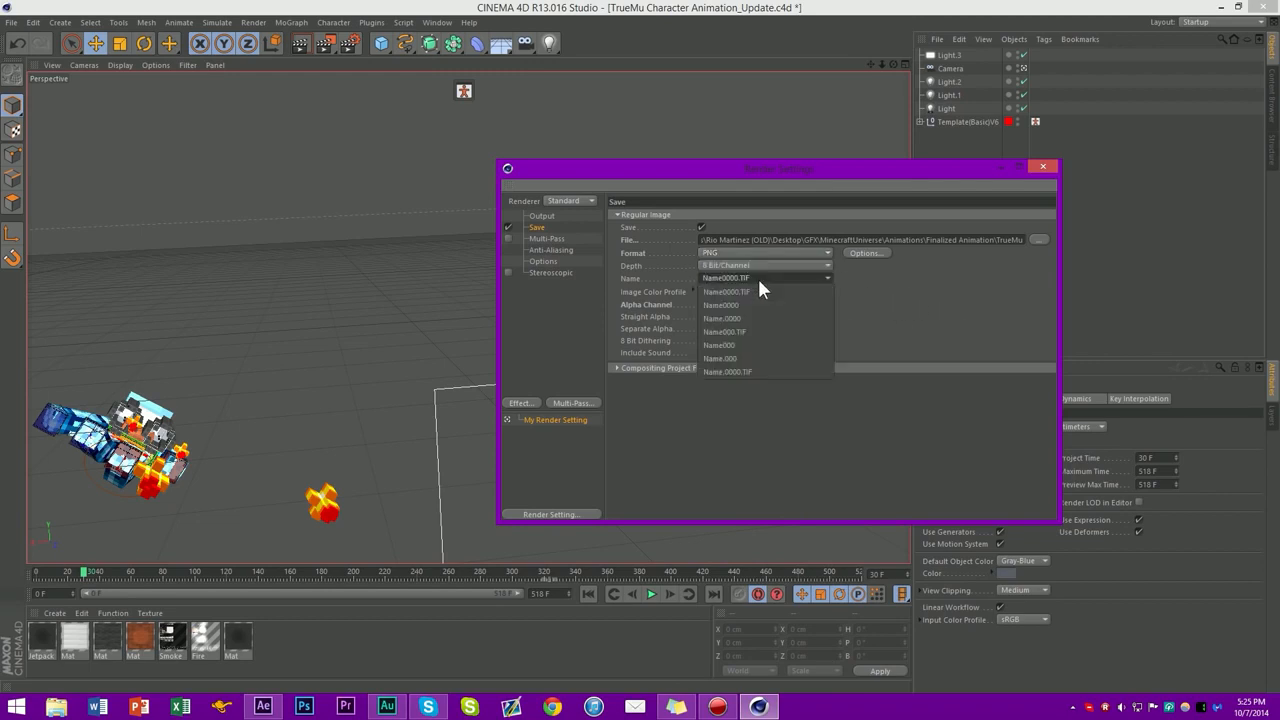
{"action": "left_click", "coordinate": [1019, 350]}
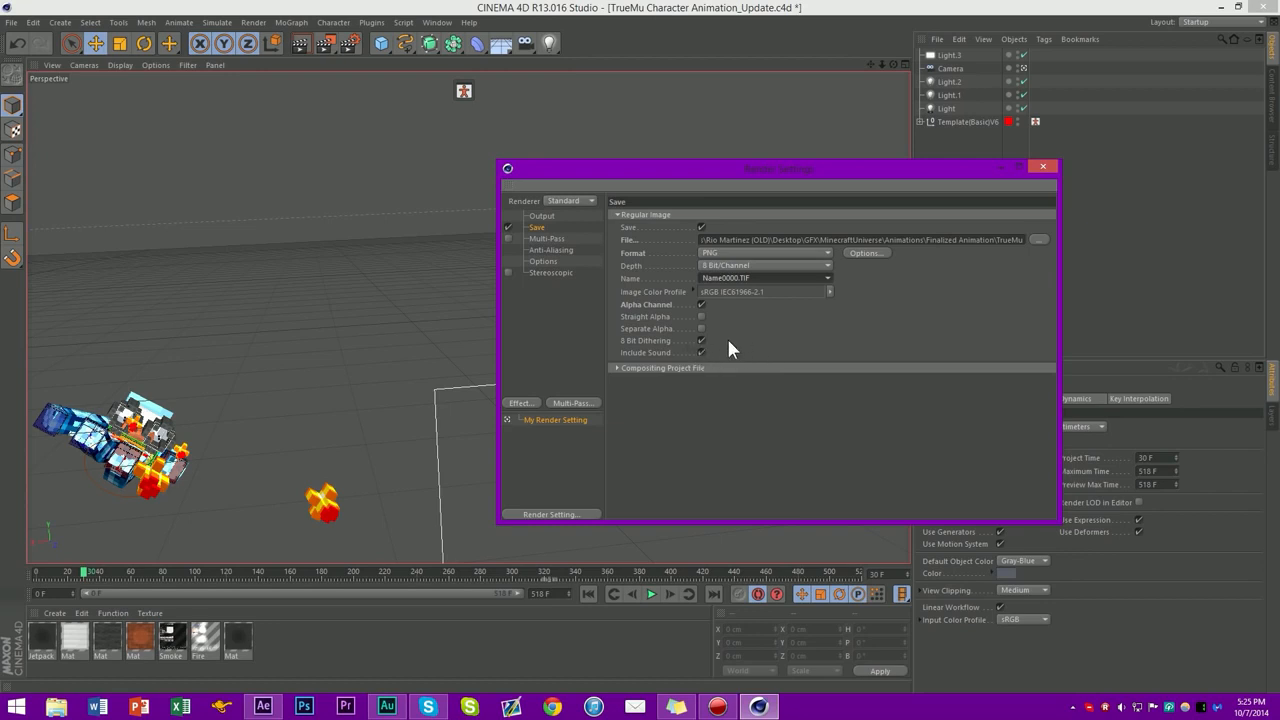
Review the Multi-Pass, Anti-Aliasing and general render options, then return to the Output settings
{"action": "left_click", "coordinate": [547, 239]}
{"action": "left_click", "coordinate": [548, 249]}
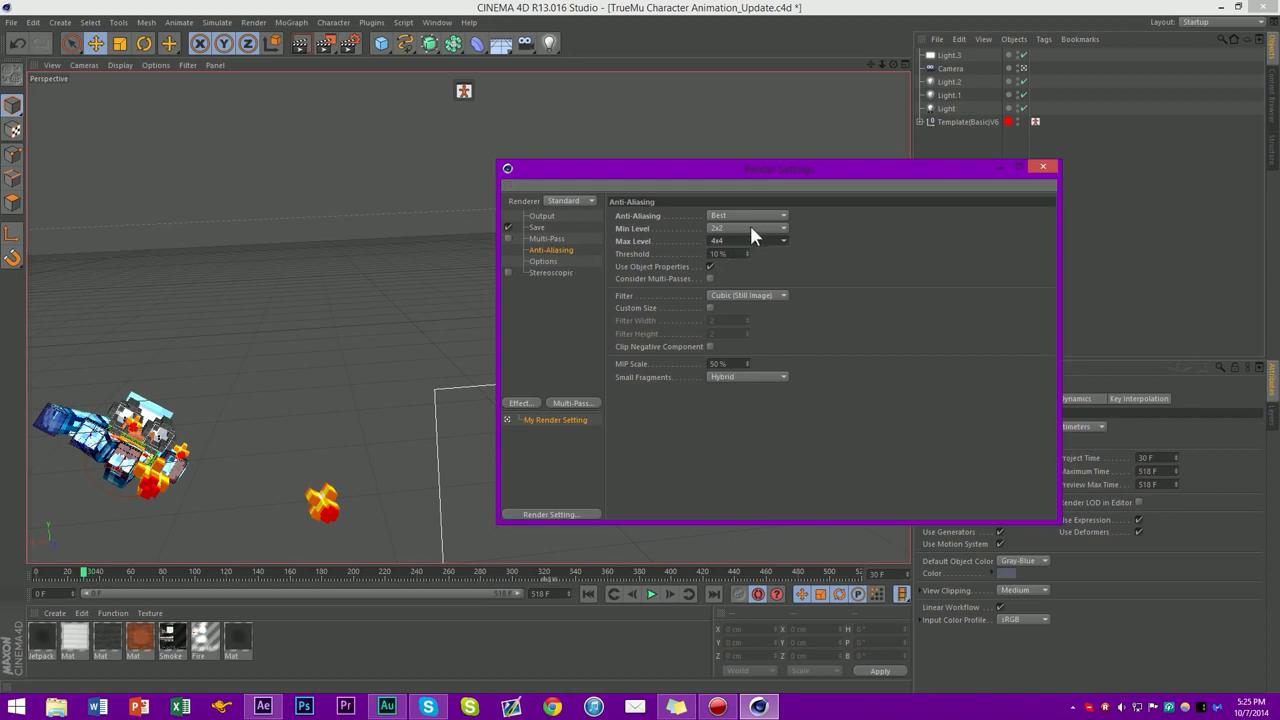
{"action": "left_click", "coordinate": [543, 261]}
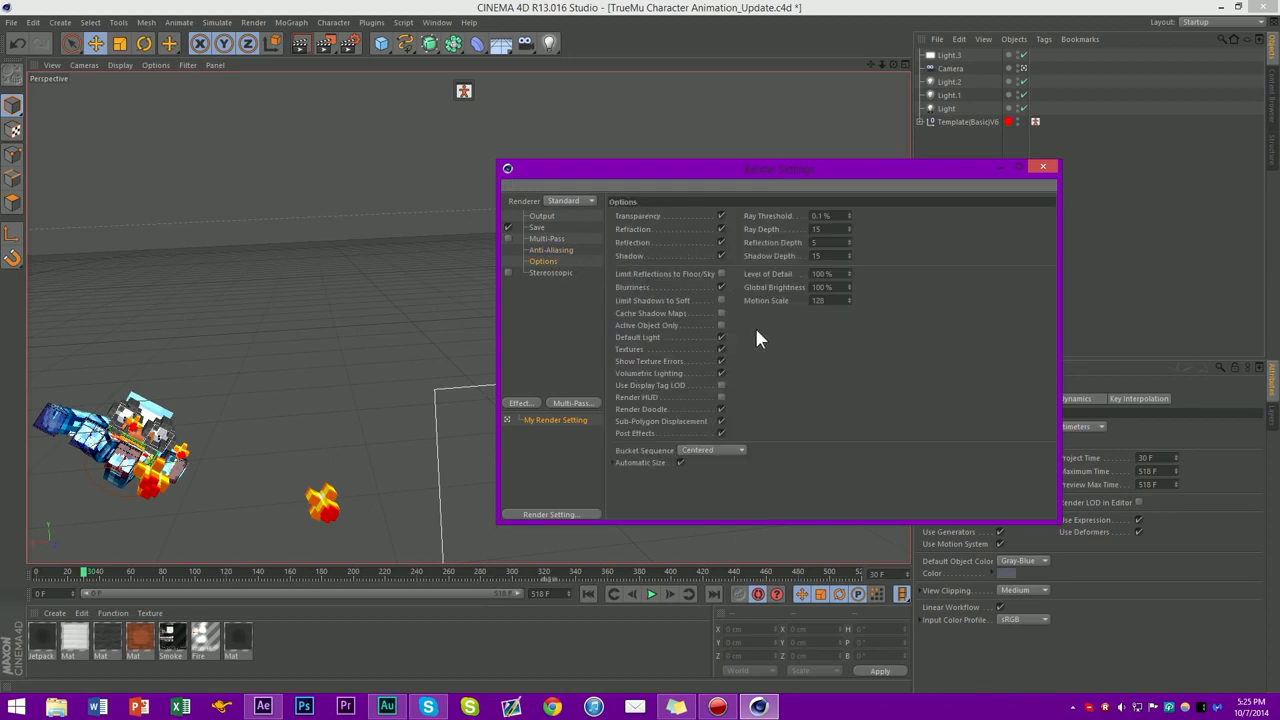
{"action": "left_click", "coordinate": [721, 215]}
{"action": "left_click", "coordinate": [563, 216]}
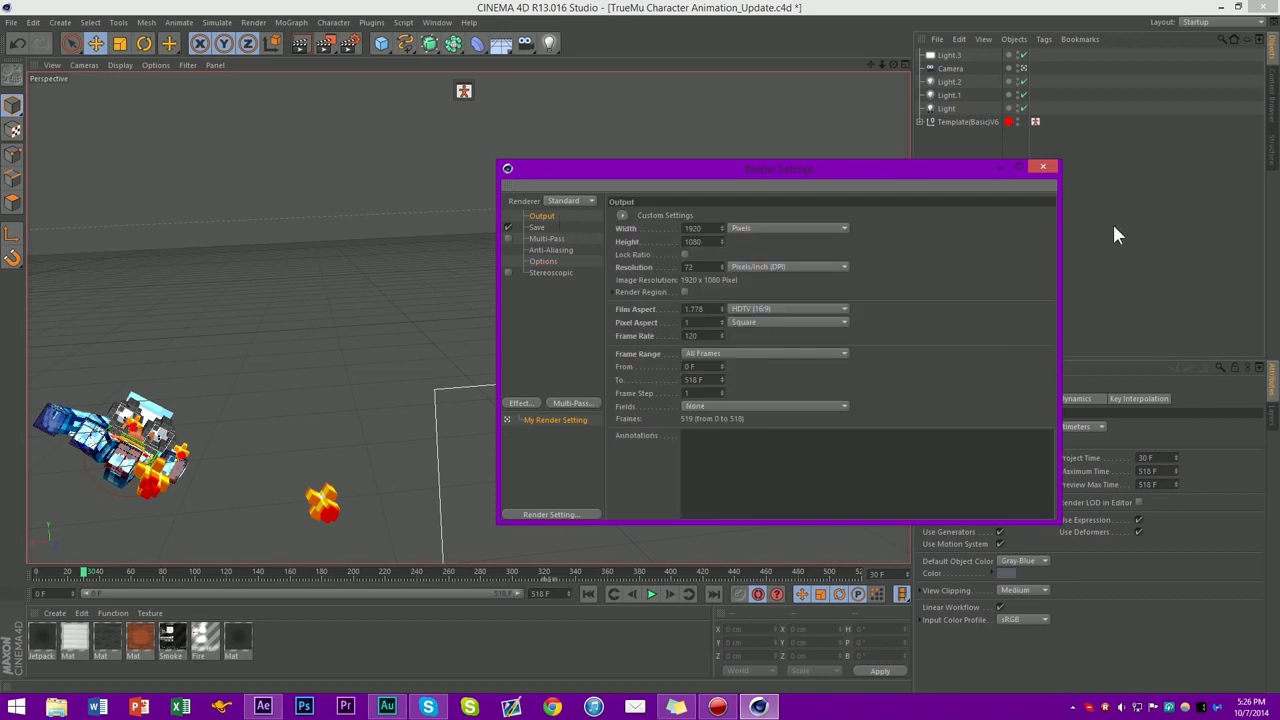
Recheck the file path in the Save settings and close the render settings
{"action": "left_click", "coordinate": [537, 228]}
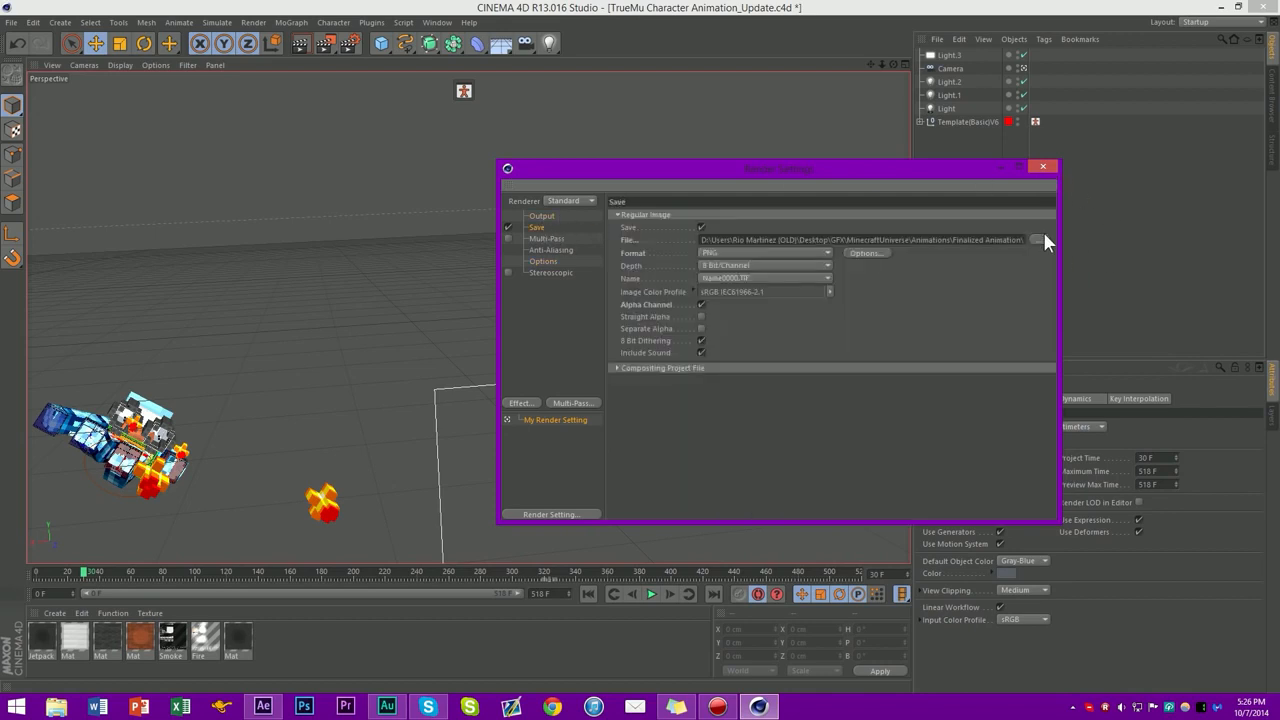
{"action": "left_click_drag", "start_coordinate": [1020, 240], "coordinate": [904, 233]}
{"action": "left_click_drag", "start_coordinate": [564, 228], "coordinate": [622, 247]}
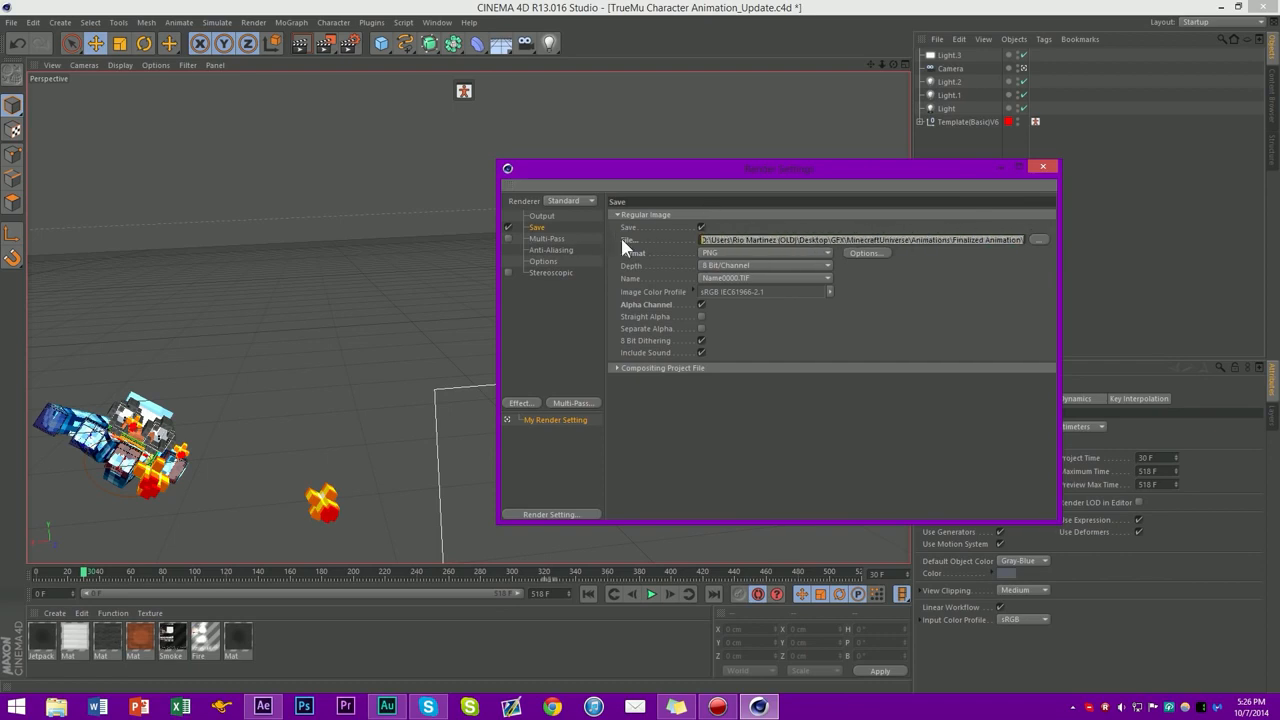
{"action": "left_click", "coordinate": [716, 240]}
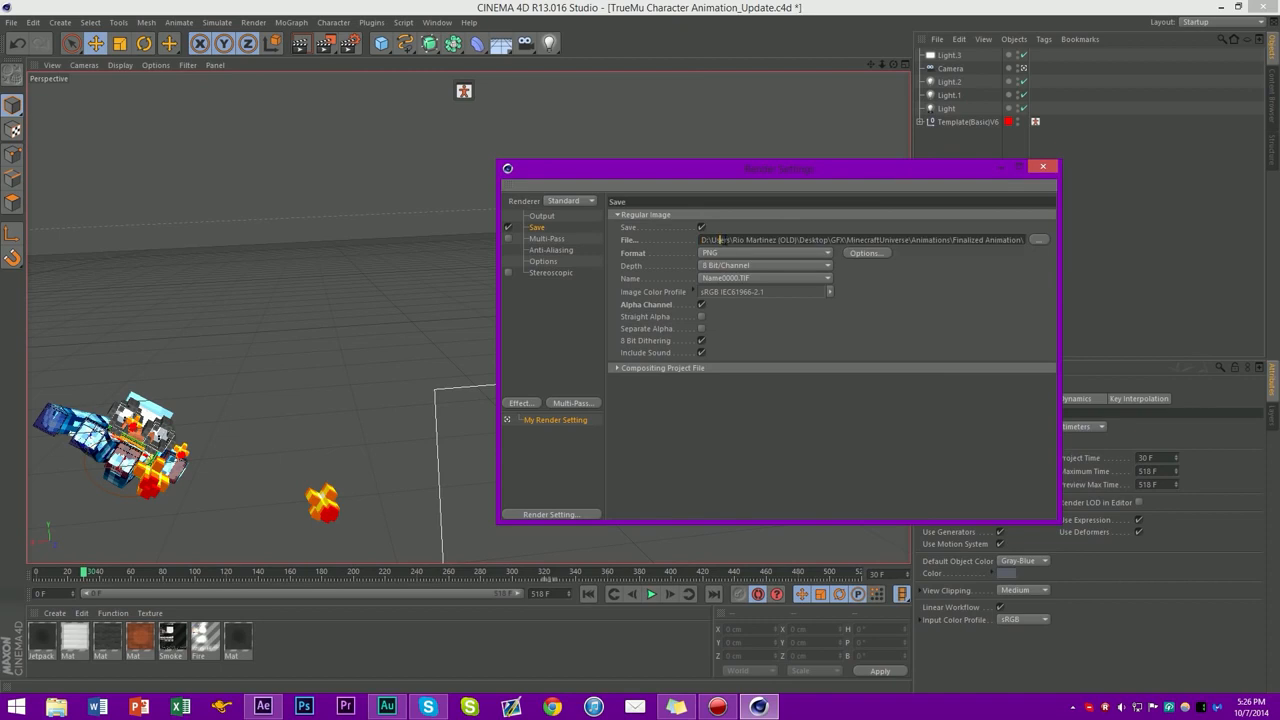
{"action": "left_click", "coordinate": [1046, 168]}
Look over the Render to Picture Viewer commands and switch back to After Effects
{"action": "left_click", "coordinate": [324, 44]}
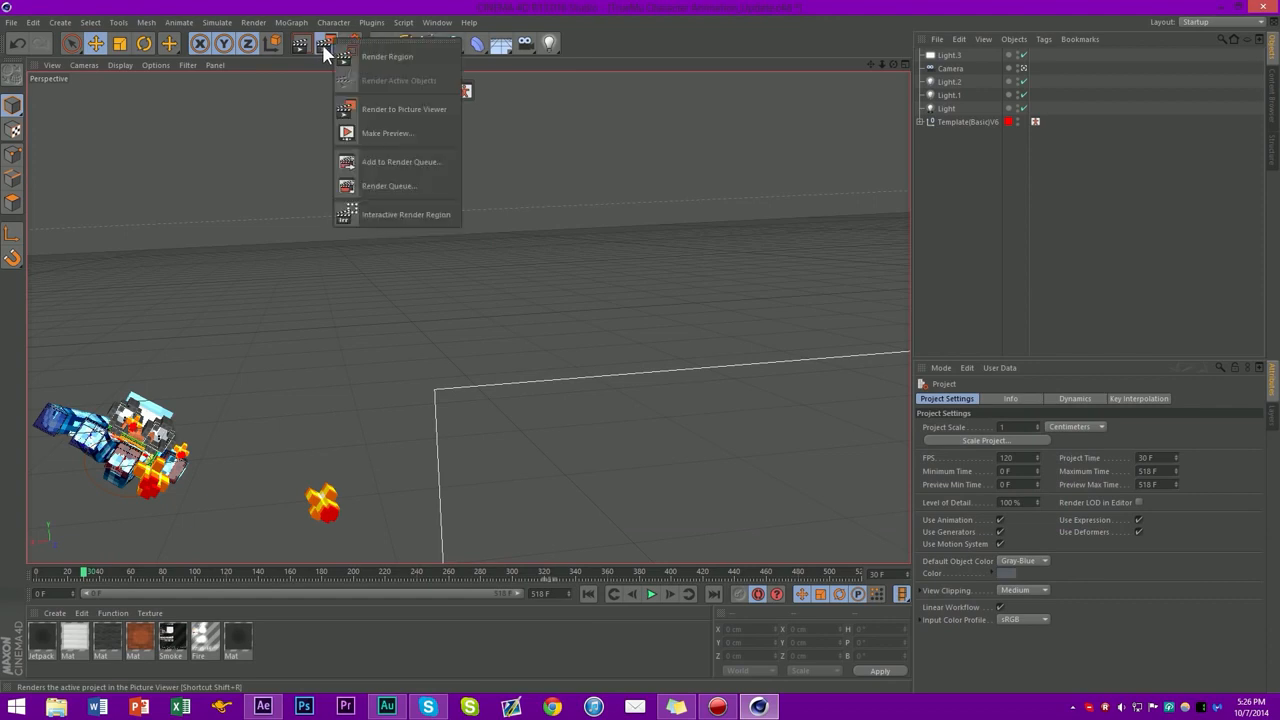
{"action": "left_click", "coordinate": [377, 6]}
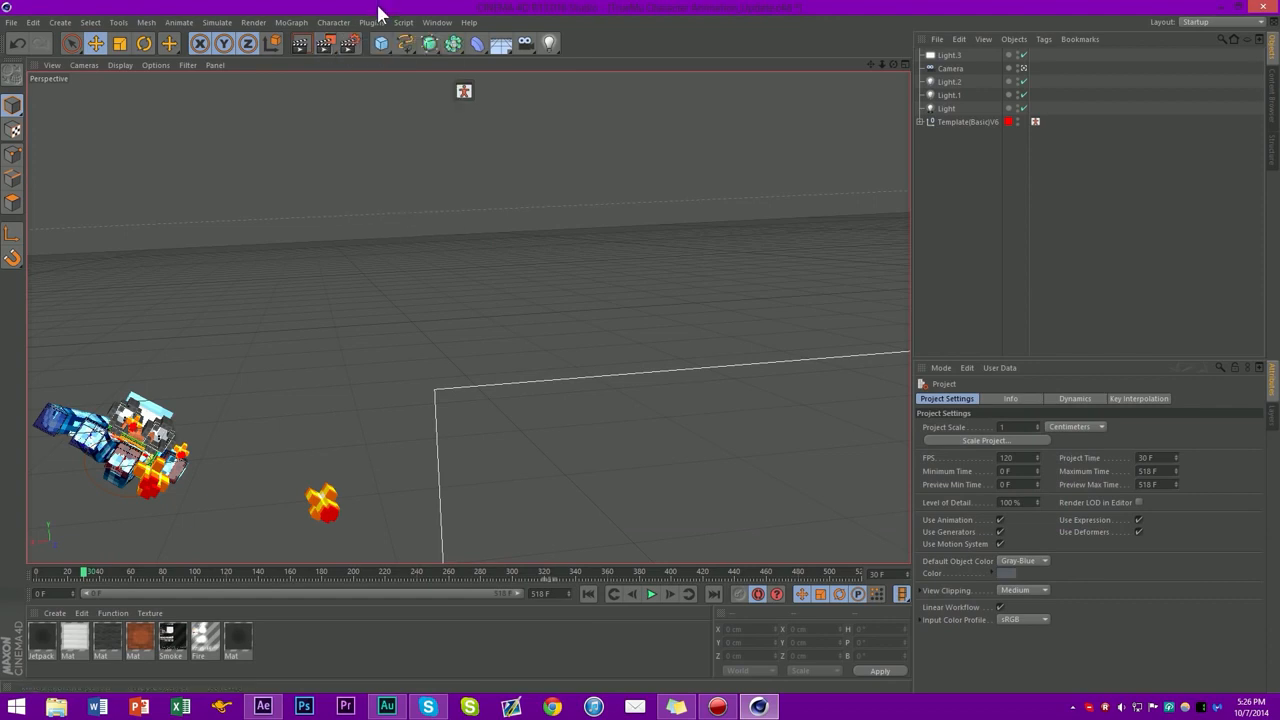
{"action": "left_click", "coordinate": [326, 43]}
{"action": "left_click", "coordinate": [1220, 8]}
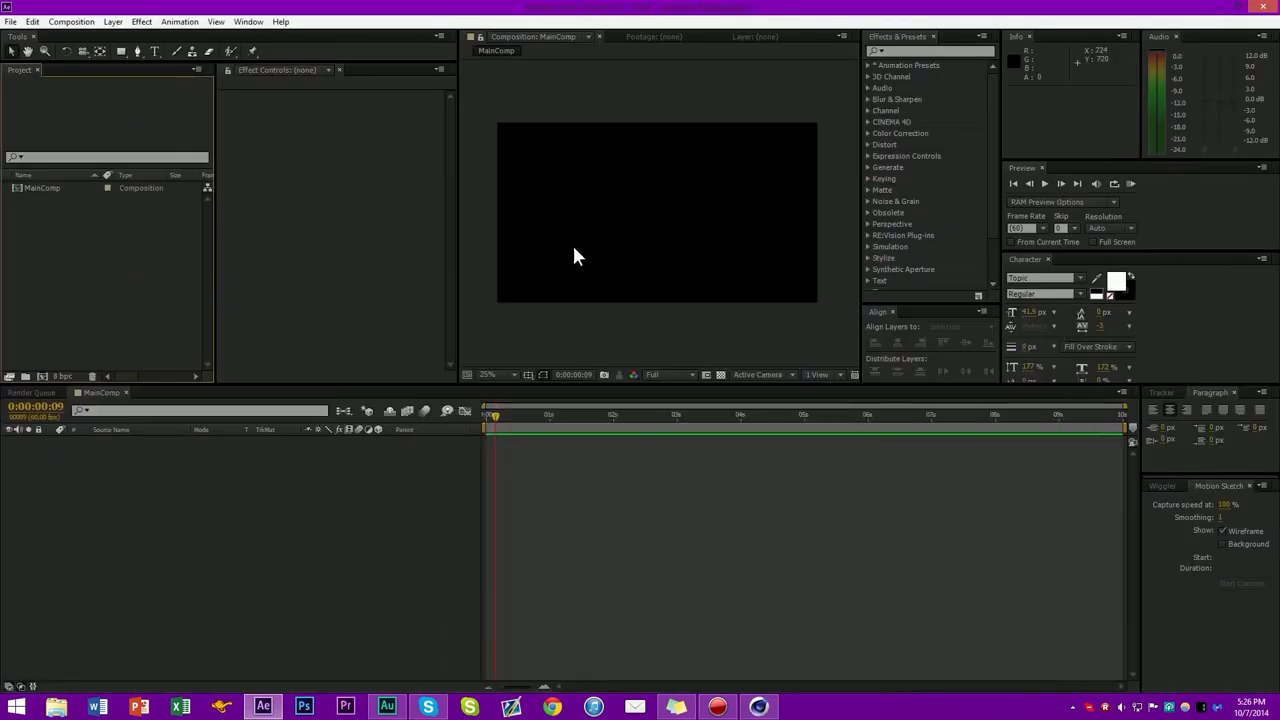
Start a file import and browse to the Finalized Animation folder inside GFX > MinecraftUniverse > Animations
{"action": "right_click", "coordinate": [125, 261]}
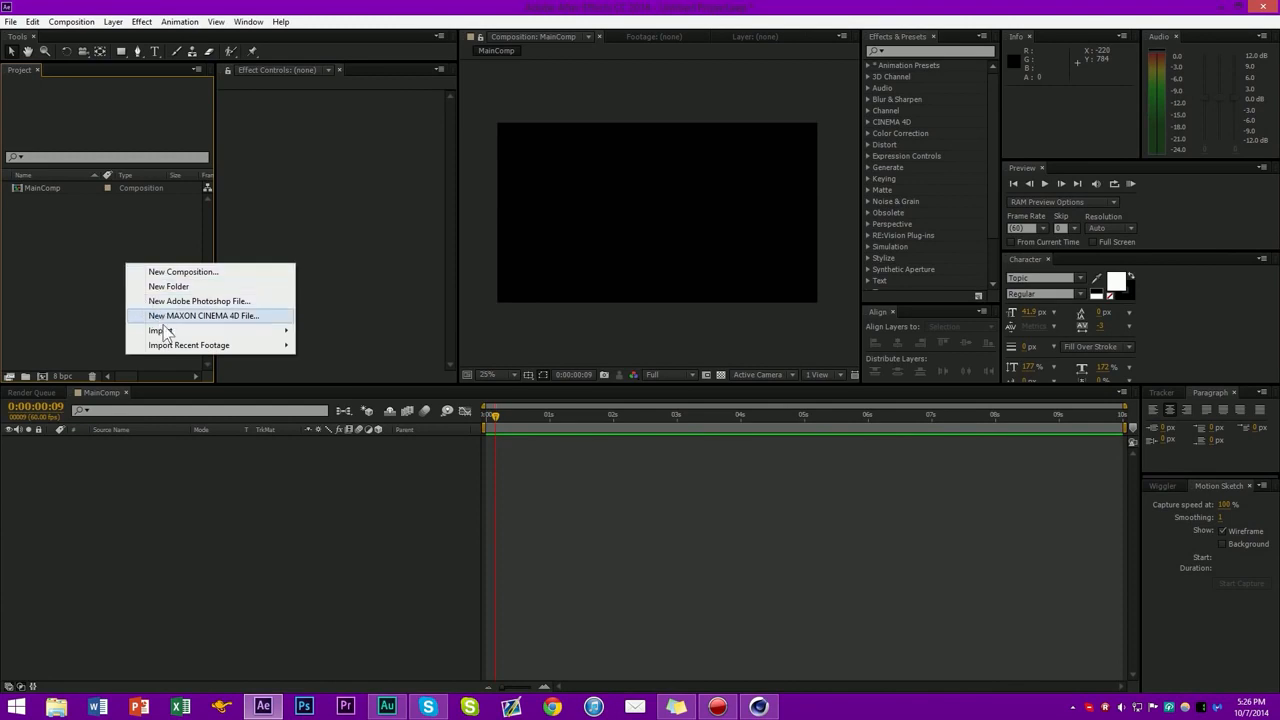
{"action": "mouse_move", "coordinate": [182, 332]}
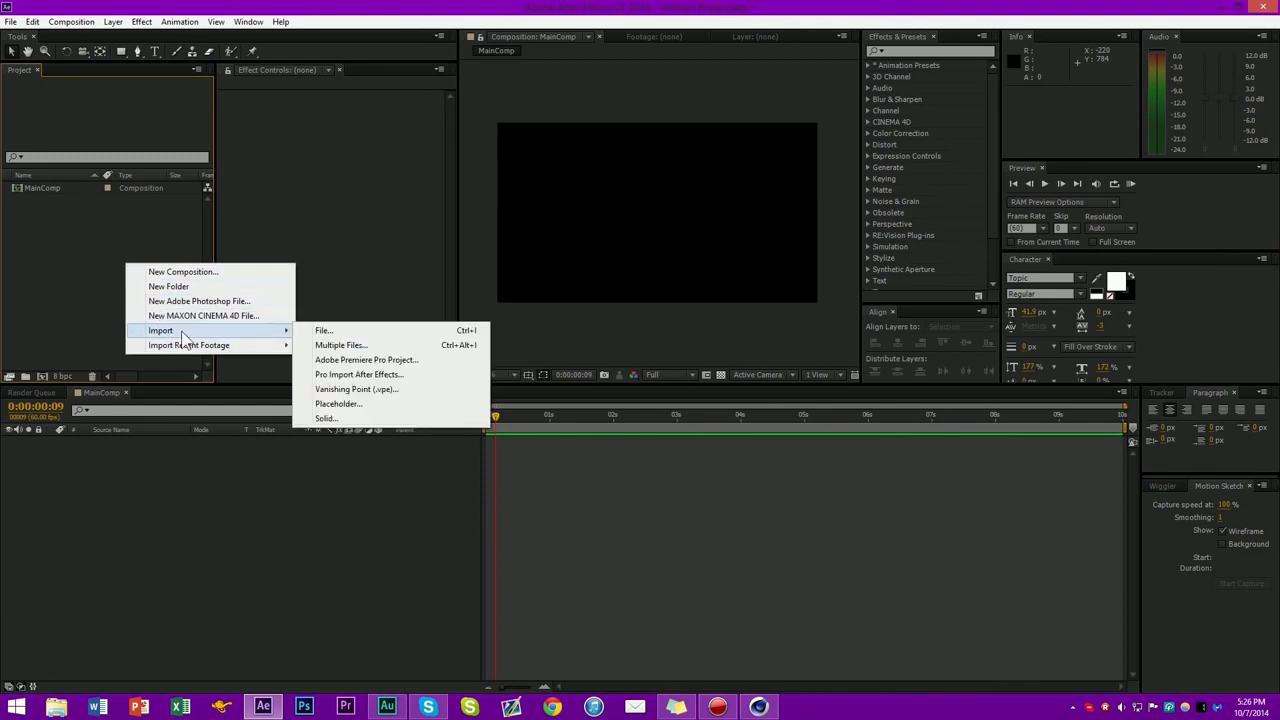
{"action": "left_click", "coordinate": [324, 331]}
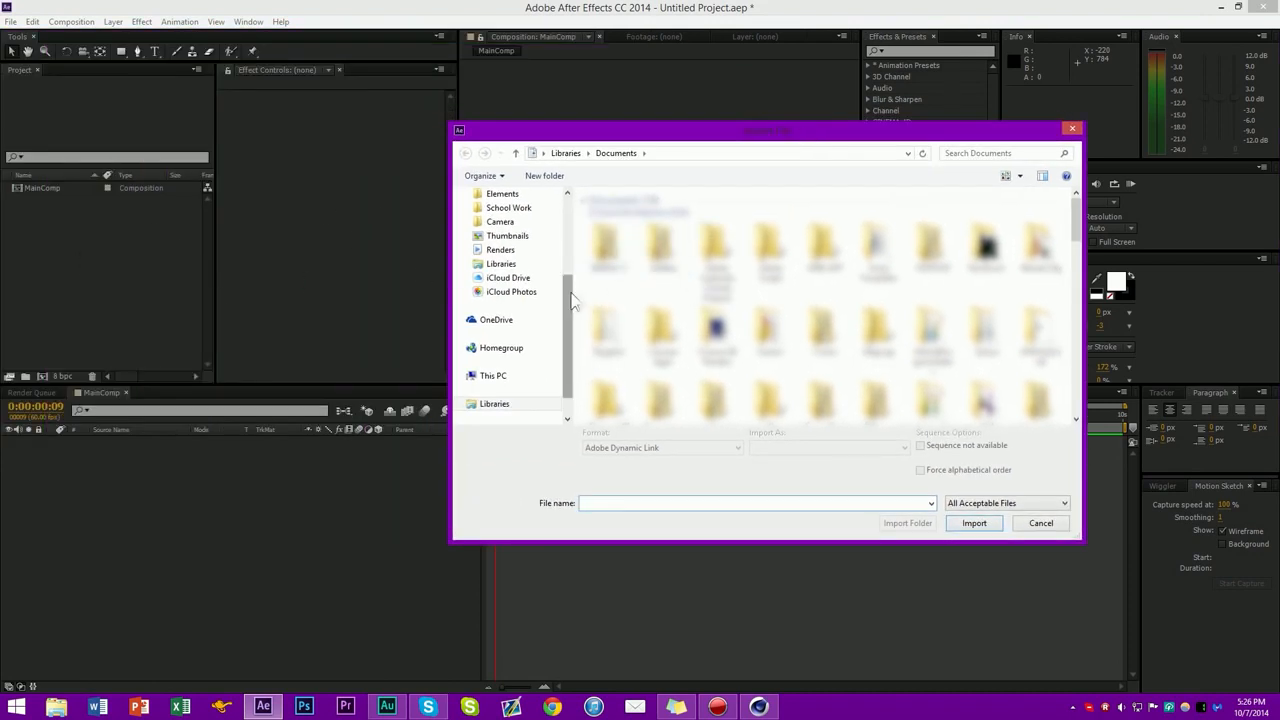
{"action": "left_click_drag", "start_coordinate": [573, 300], "coordinate": [551, 220]}
{"action": "left_click", "coordinate": [489, 326]}
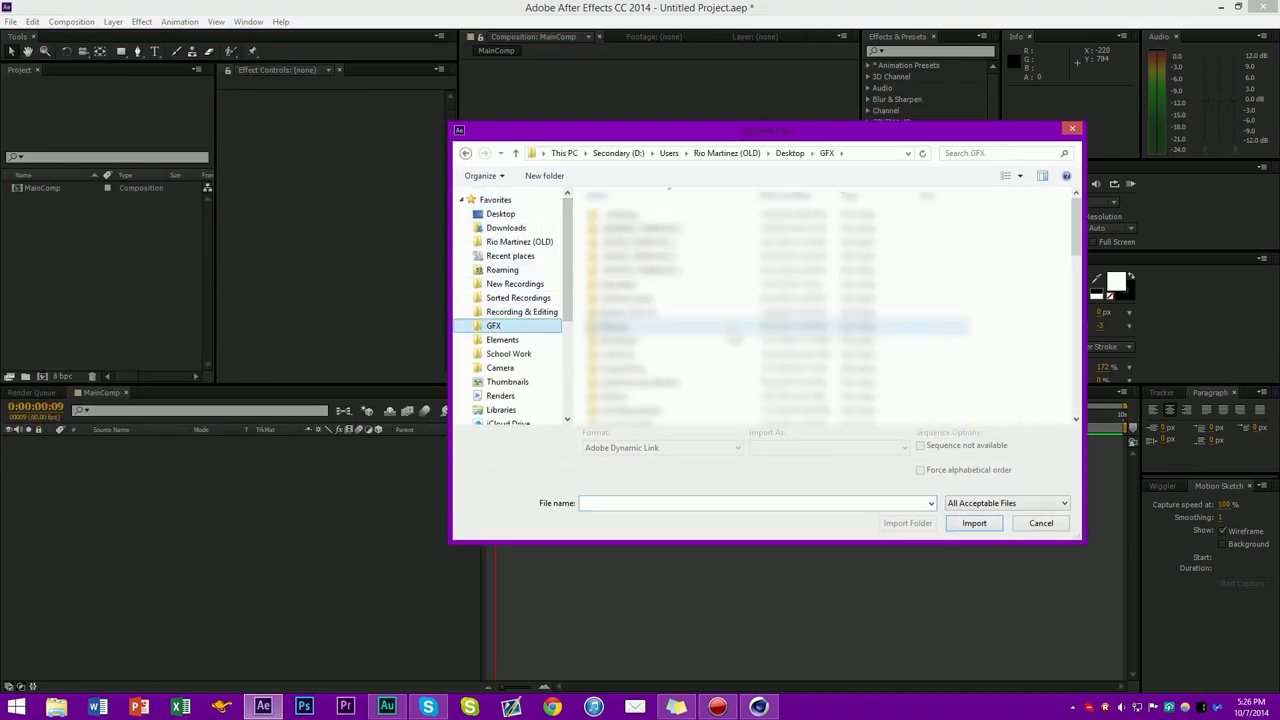
{"action": "left_click", "coordinate": [732, 328]}
{"action": "scroll", "coordinate": [728, 338], "scroll_direction": "down", "scroll_amount": 1}
{"action": "scroll", "coordinate": [659, 364], "scroll_direction": "down", "scroll_amount": 1}
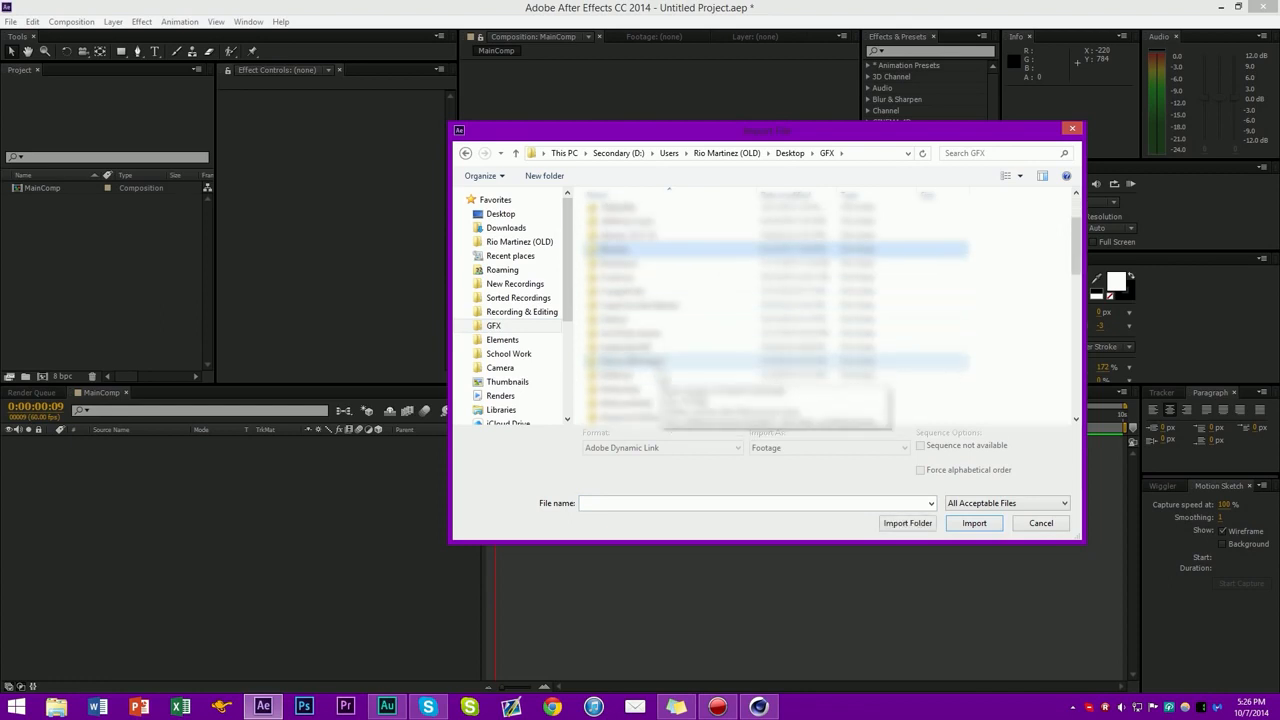
{"action": "double_click", "coordinate": [655, 361]}
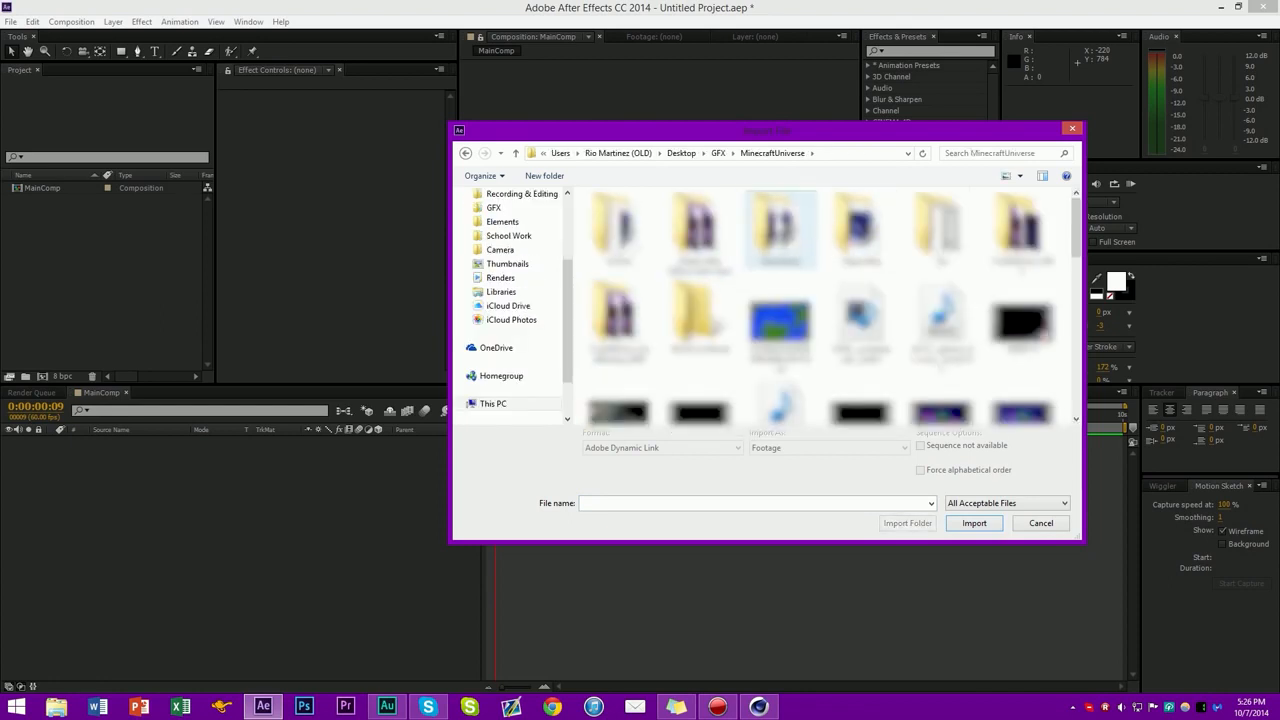
{"action": "double_click", "coordinate": [781, 228]}
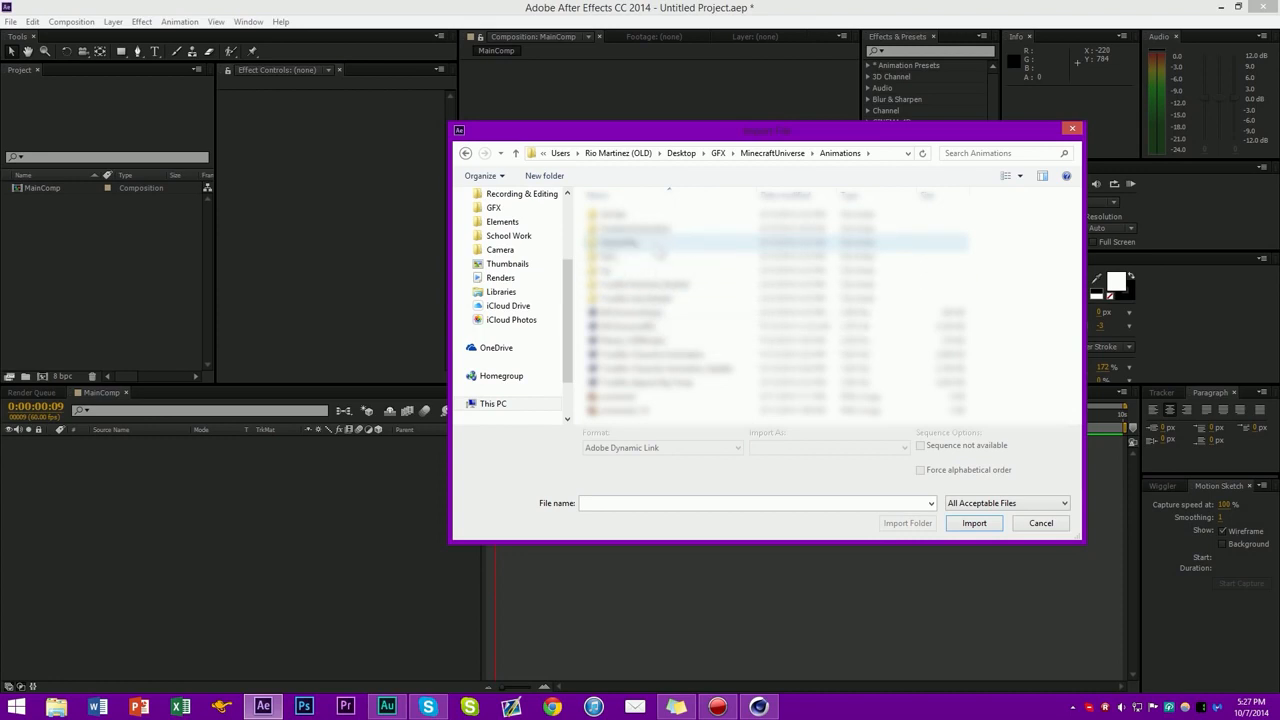
{"action": "double_click", "coordinate": [650, 232]}
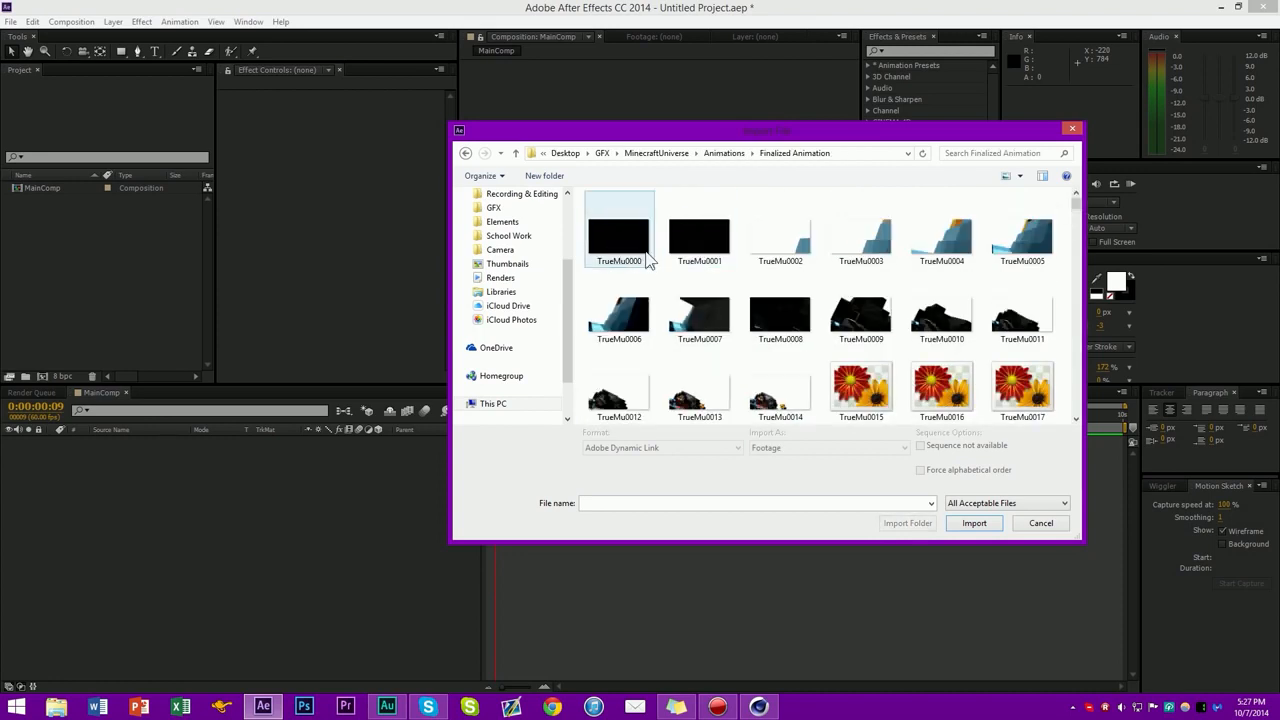
Import TrueMu0000 as footage with the PNG Sequence option enabled
{"action": "left_click", "coordinate": [646, 258]}
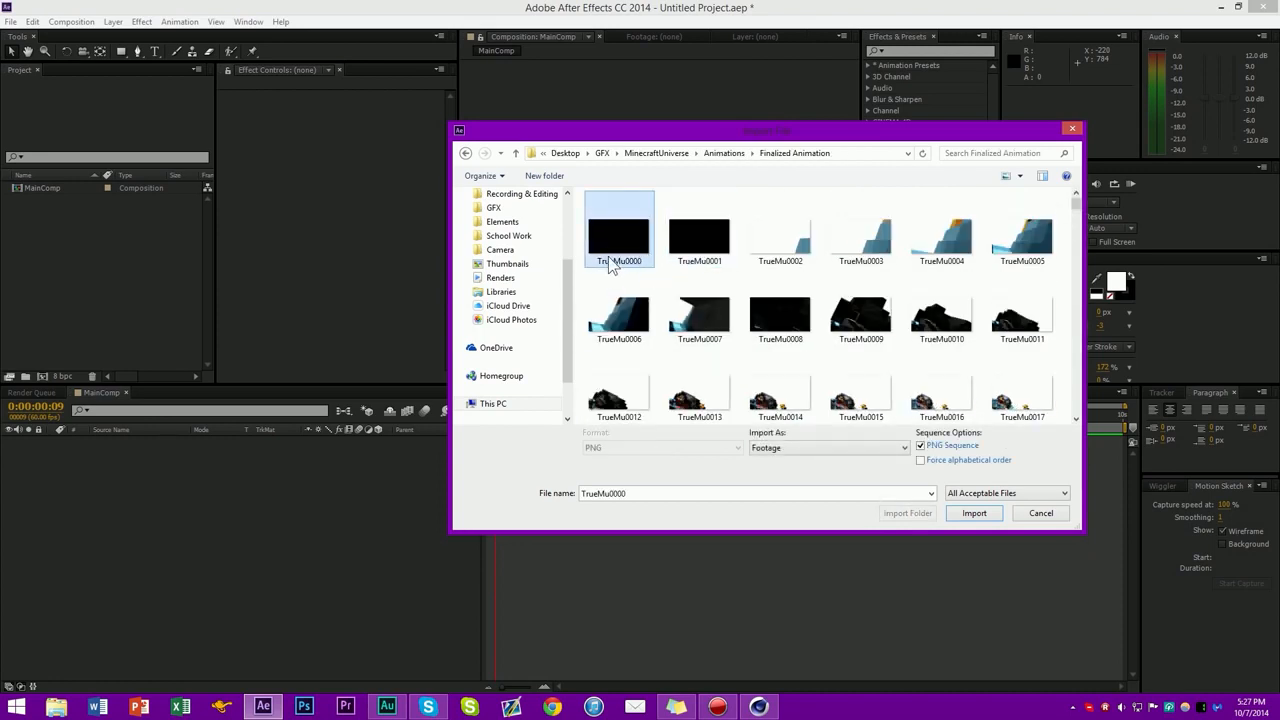
{"action": "left_click", "coordinate": [920, 446]}
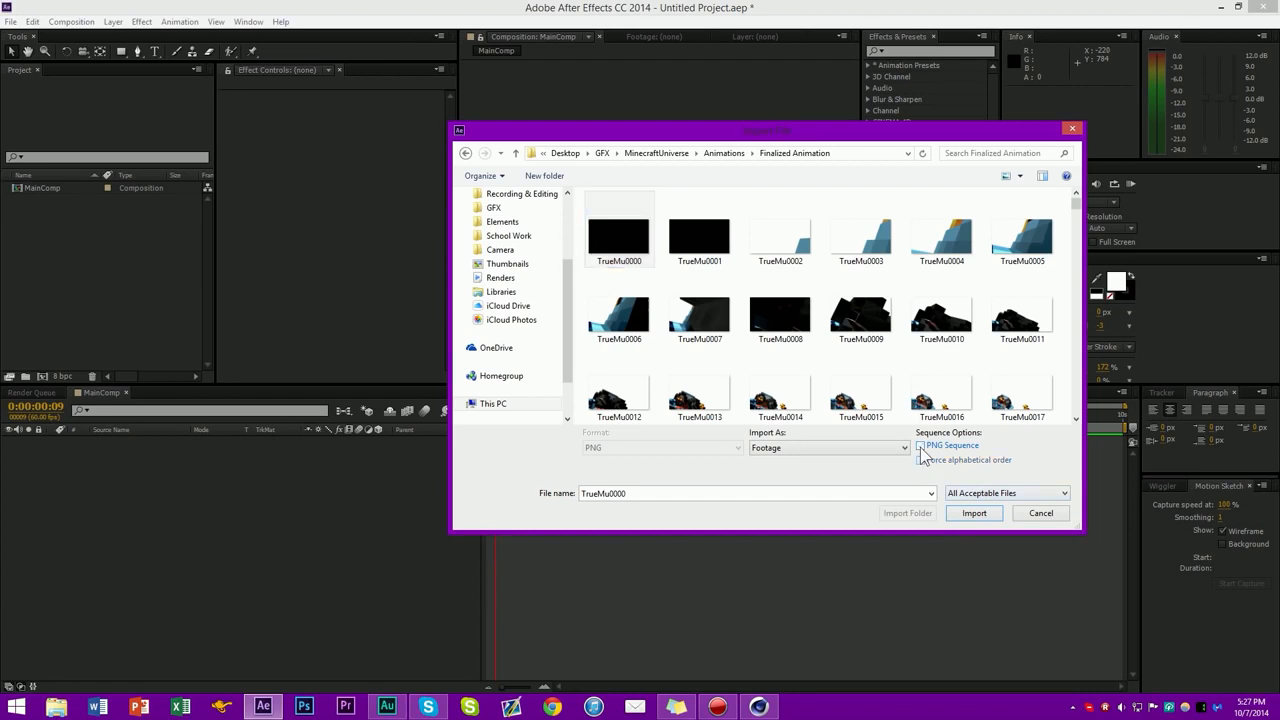
{"action": "left_click", "coordinate": [920, 446]}
{"action": "left_click", "coordinate": [974, 513]}
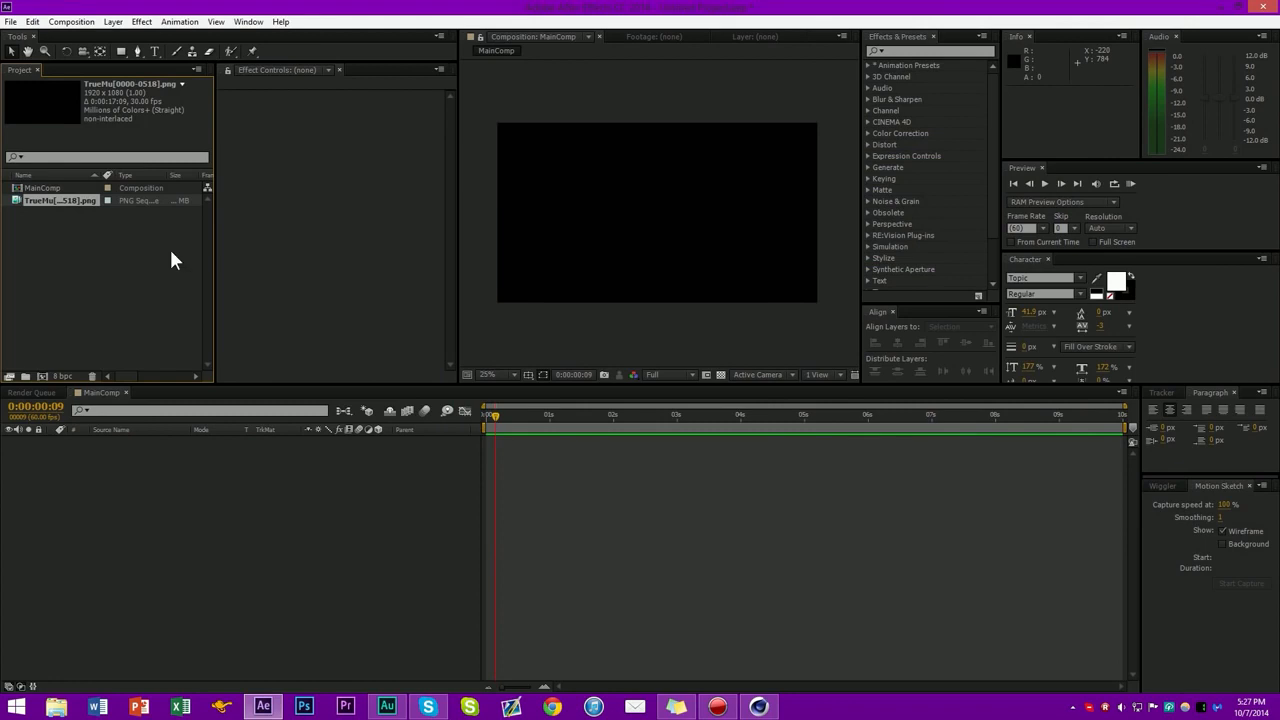
Add the imported TrueMu PNG sequence to the MainComp timeline and scrub to 0:00:01:59
{"action": "left_click", "coordinate": [89, 246]}
{"action": "left_click", "coordinate": [82, 204]}
{"action": "left_click_drag", "start_coordinate": [86, 201], "coordinate": [168, 500]}
{"action": "left_click_drag", "start_coordinate": [498, 410], "coordinate": [508, 436]}
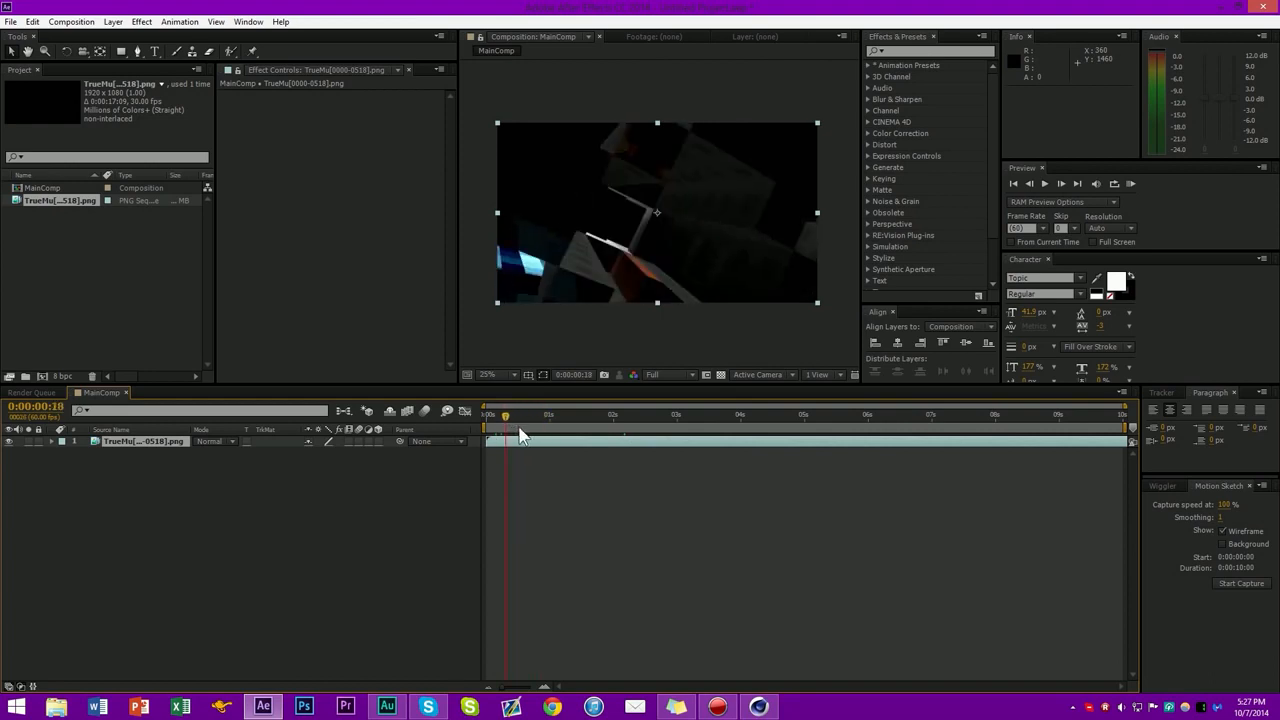
{"action": "left_click_drag", "start_coordinate": [510, 424], "coordinate": [613, 448]}
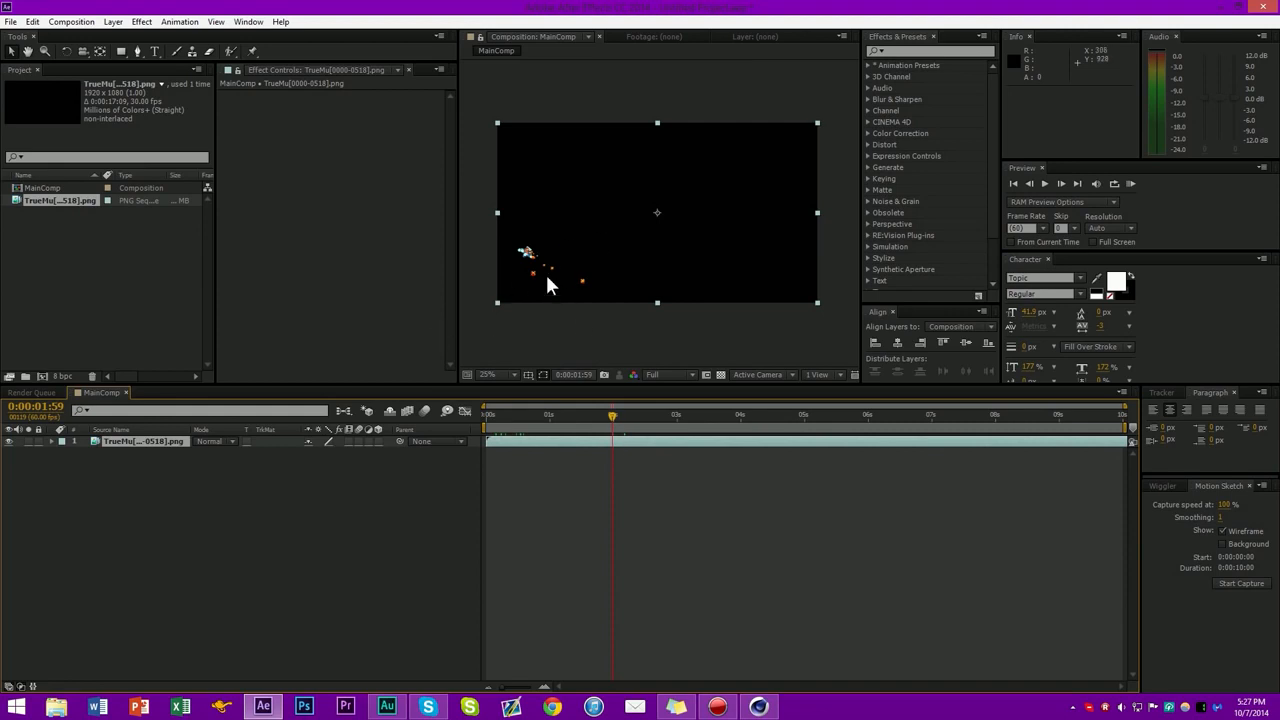
Examine the flying character up close in the MainComp viewer and play a short stretch of the PNG sequence
{"action": "scroll", "coordinate": [558, 285], "scroll_direction": "up", "scroll_amount": 4}
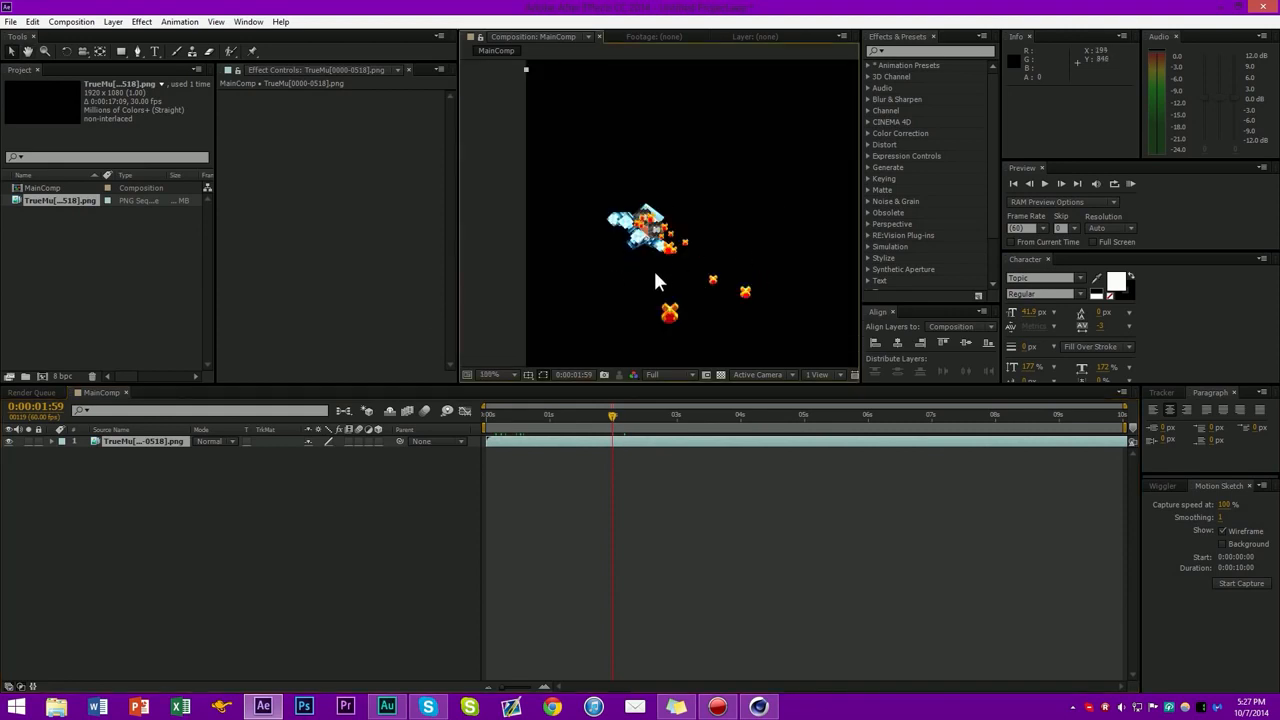
{"action": "scroll", "coordinate": [655, 282], "scroll_direction": "up", "scroll_amount": 1}
{"action": "scroll", "coordinate": [630, 250], "scroll_direction": "up", "scroll_amount": 1}
{"action": "scroll", "coordinate": [578, 209], "scroll_direction": "up", "scroll_amount": 1}
{"action": "scroll", "coordinate": [610, 228], "scroll_direction": "down", "scroll_amount": 2}
{"action": "key", "text": "space"}
{"action": "scroll", "coordinate": [700, 250], "scroll_direction": "down", "scroll_amount": 2}
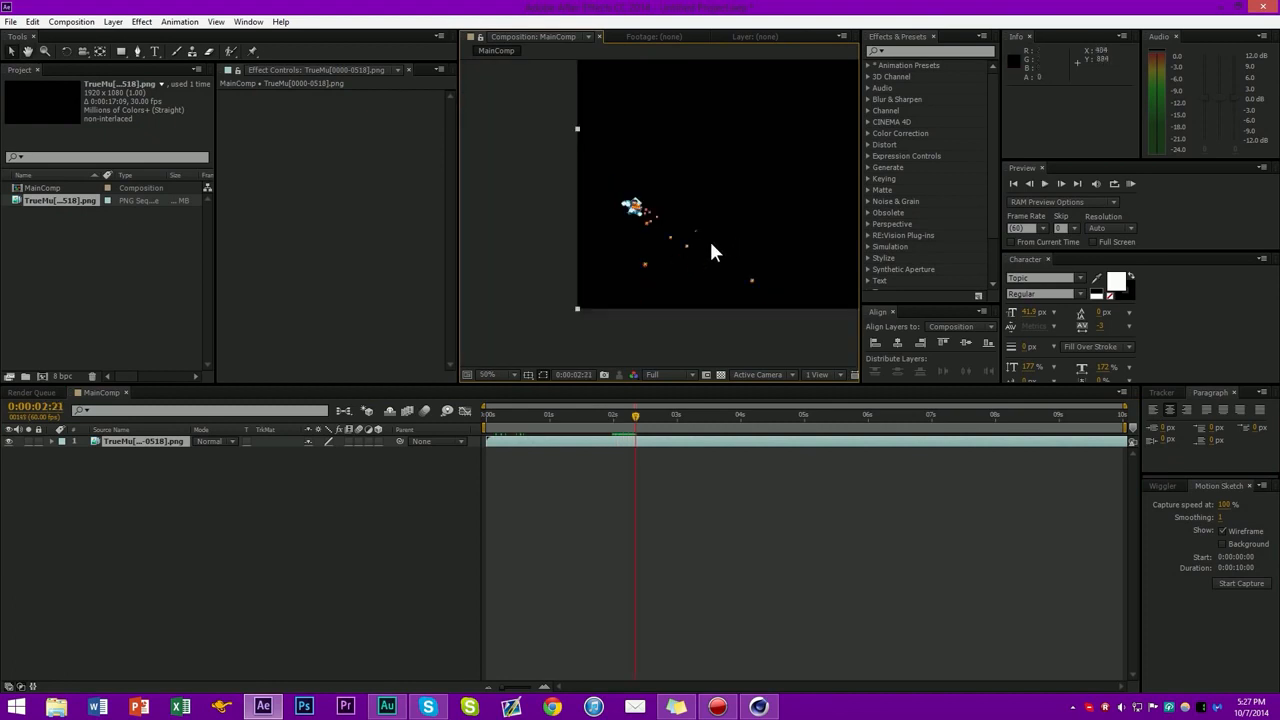
{"action": "left_click_drag", "start_coordinate": [719, 242], "coordinate": [543, 320]}
{"action": "scroll", "coordinate": [630, 264], "scroll_direction": "down", "scroll_amount": 1}
{"action": "left_click_drag", "start_coordinate": [750, 215], "coordinate": [718, 211]}
{"action": "left_click", "coordinate": [715, 541]}
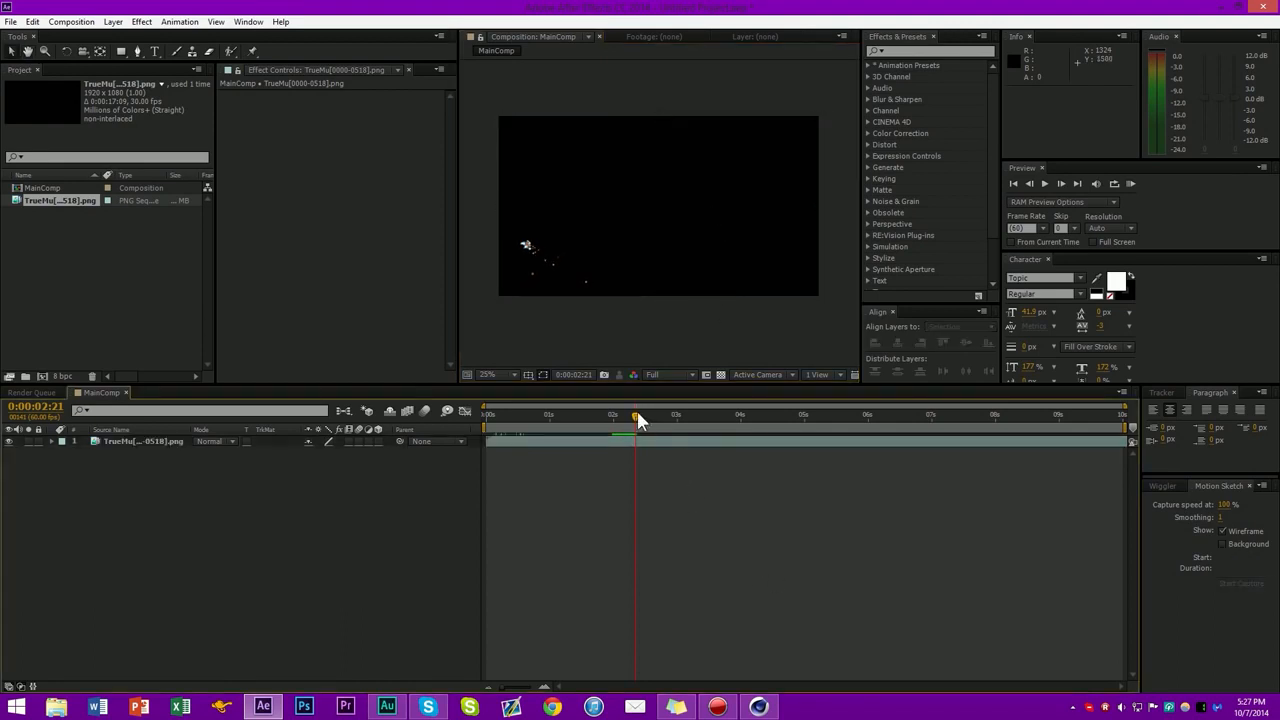
Scrub MainComp back through 0:00:01:10 to 0:00:00:57 and inspect the rendered character in the frame
{"action": "left_click_drag", "start_coordinate": [634, 413], "coordinate": [560, 461]}
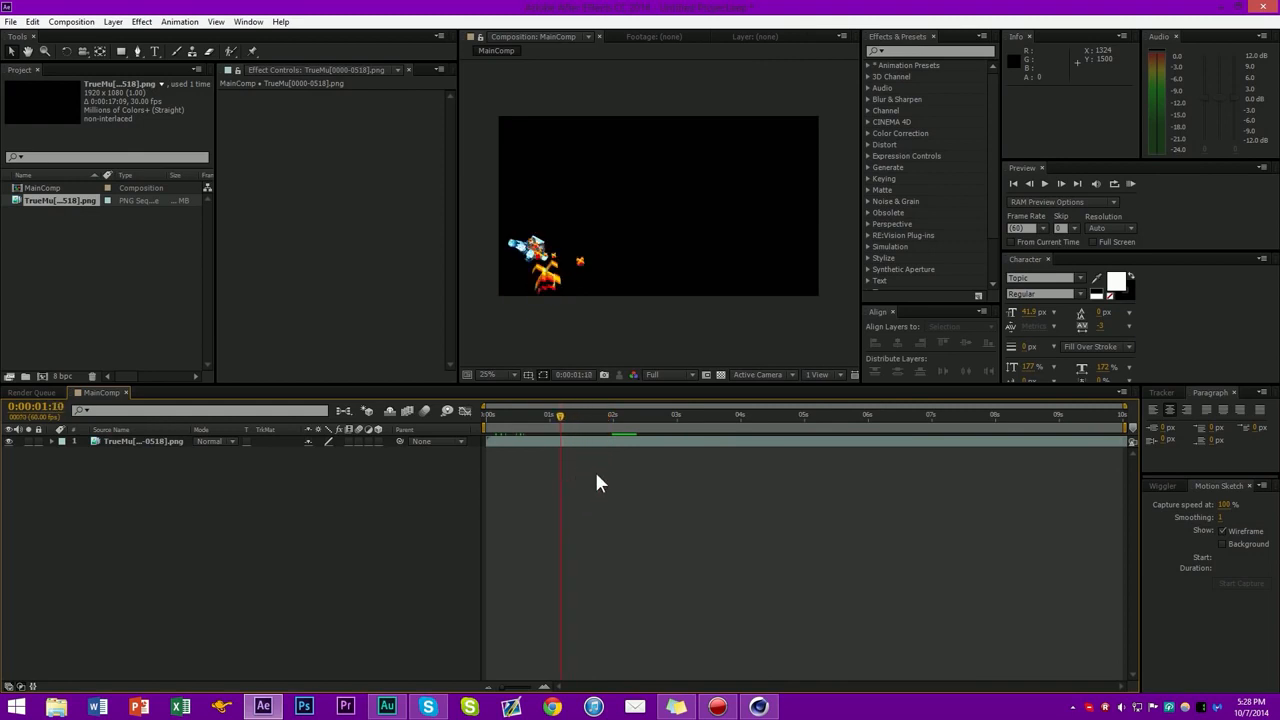
{"action": "left_click_drag", "start_coordinate": [483, 325], "coordinate": [837, 97]}
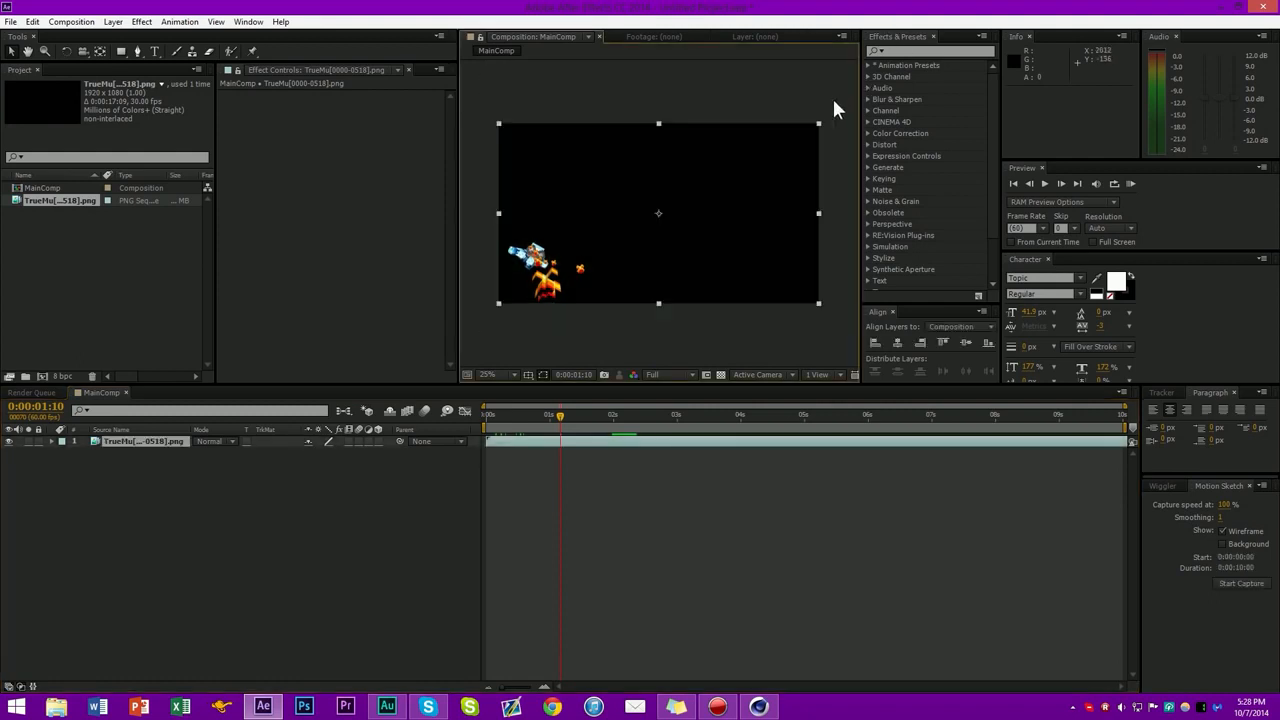
{"action": "left_click", "coordinate": [816, 87]}
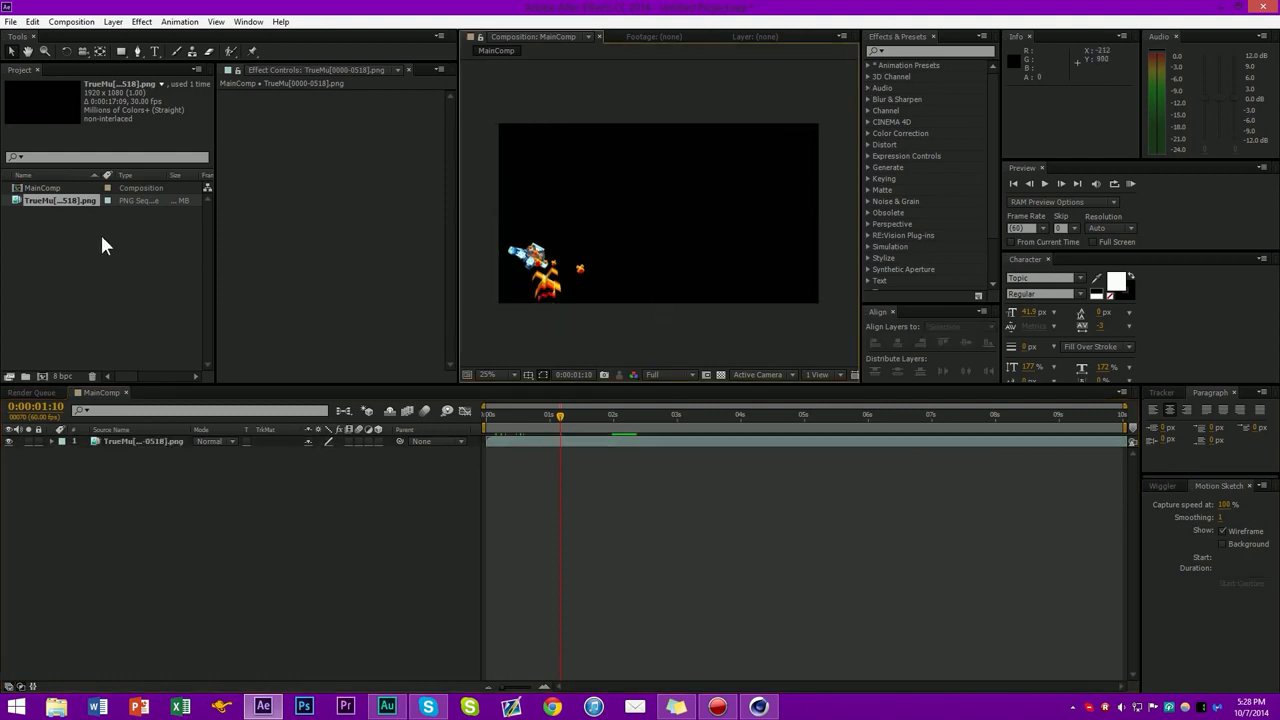
{"action": "left_click", "coordinate": [146, 207]}
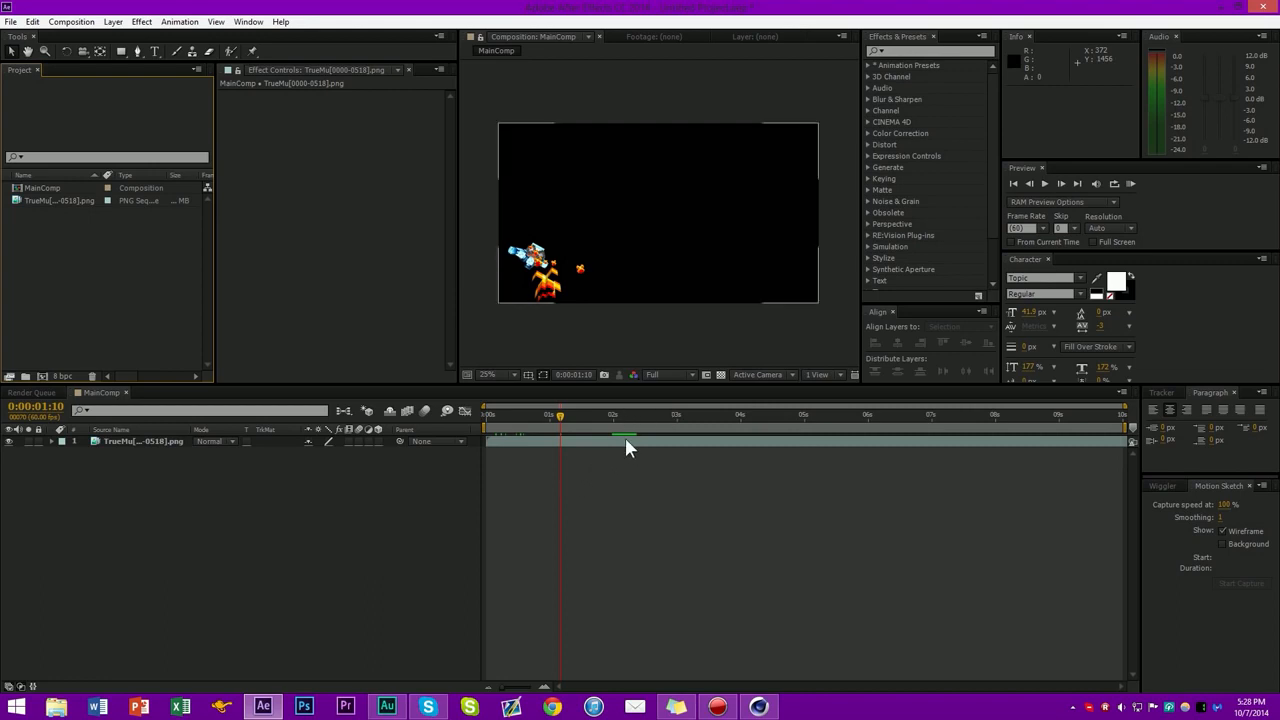
{"action": "mouse_move", "coordinate": [562, 414]}
{"action": "left_mouse_down"}
{"action": "mouse_move", "coordinate": [606, 416]}
{"action": "mouse_move", "coordinate": [502, 442]}
{"action": "mouse_move", "coordinate": [572, 437]}
{"action": "mouse_move", "coordinate": [549, 420]}
{"action": "left_mouse_up"}
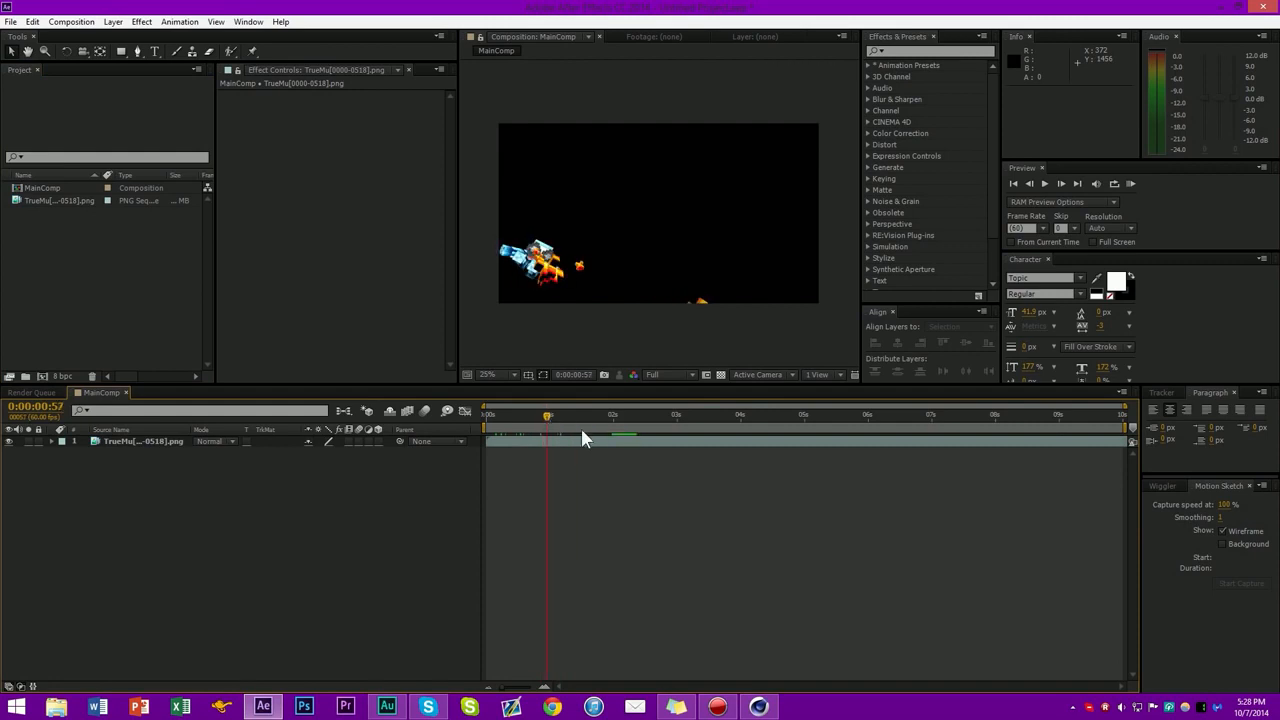
{"action": "key", "text": "period"}
{"action": "left_click_drag", "start_coordinate": [551, 277], "coordinate": [645, 243]}
{"action": "scroll", "coordinate": [705, 243], "scroll_direction": "down", "scroll_amount": 1}
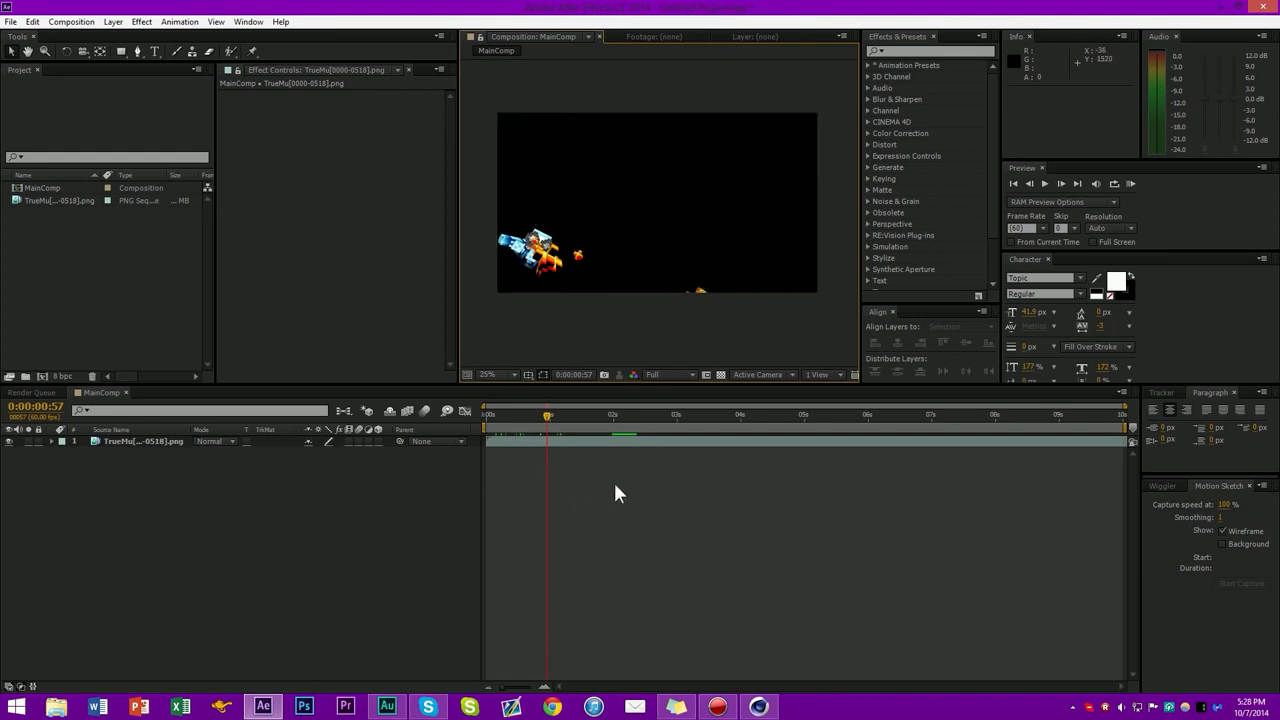
Select the TrueMu sequence layer, RAM-preview part of MainComp, and stop the playback
{"action": "left_click", "coordinate": [634, 443]}
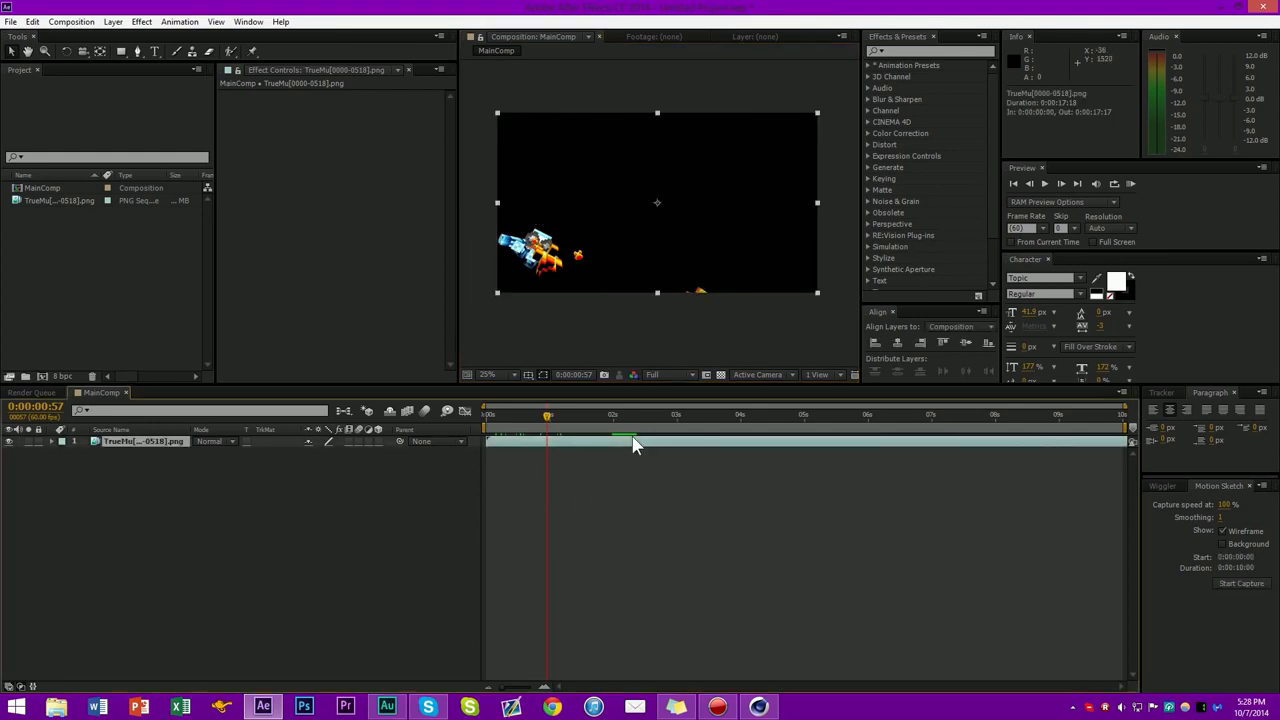
{"action": "key", "text": "KP_0"}
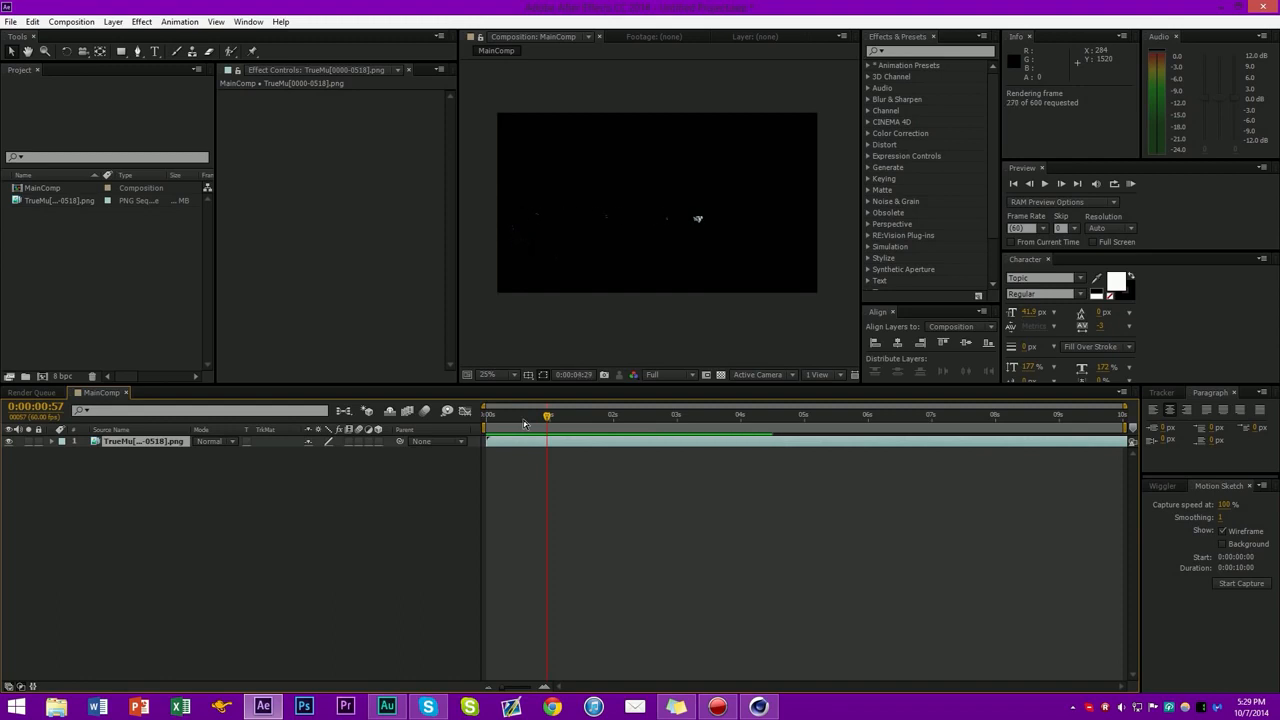
{"action": "key", "text": "space"}
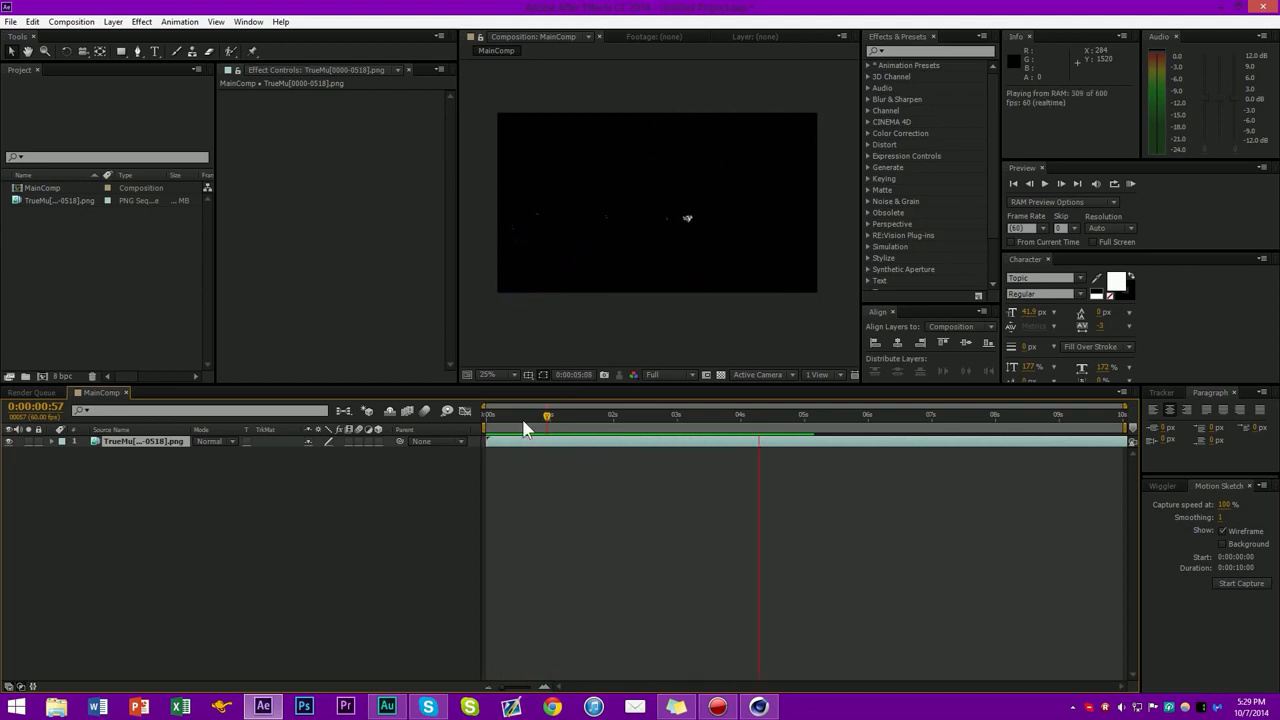
{"action": "key", "text": "space"}
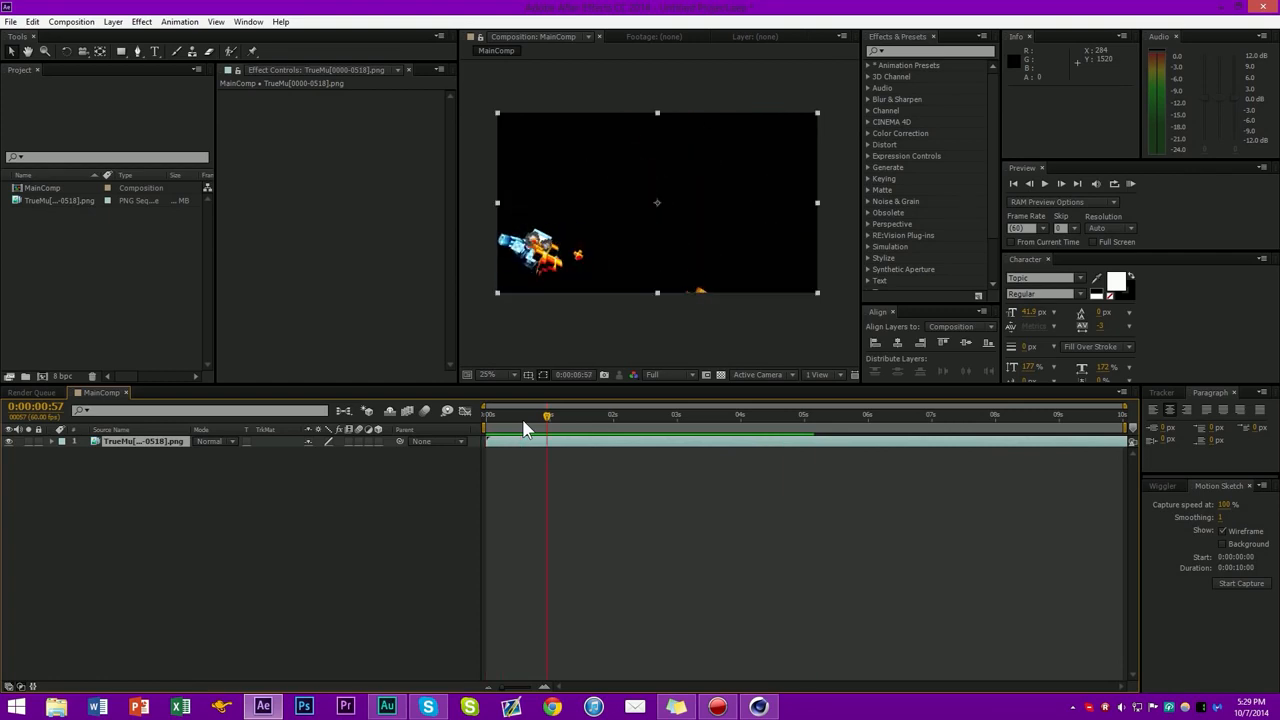
Enable time remapping on the TrueMu sequence layer
{"action": "right_click", "coordinate": [141, 443]}
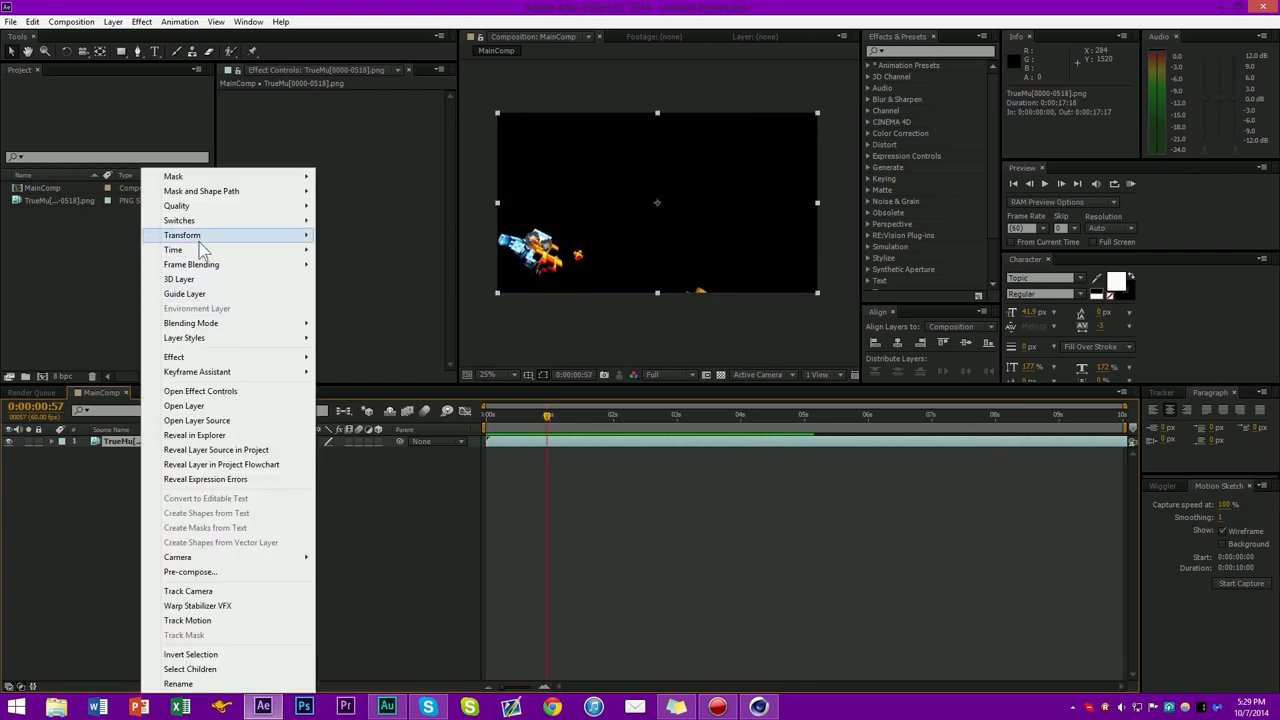
{"action": "mouse_move", "coordinate": [199, 250]}
{"action": "left_click", "coordinate": [368, 250]}
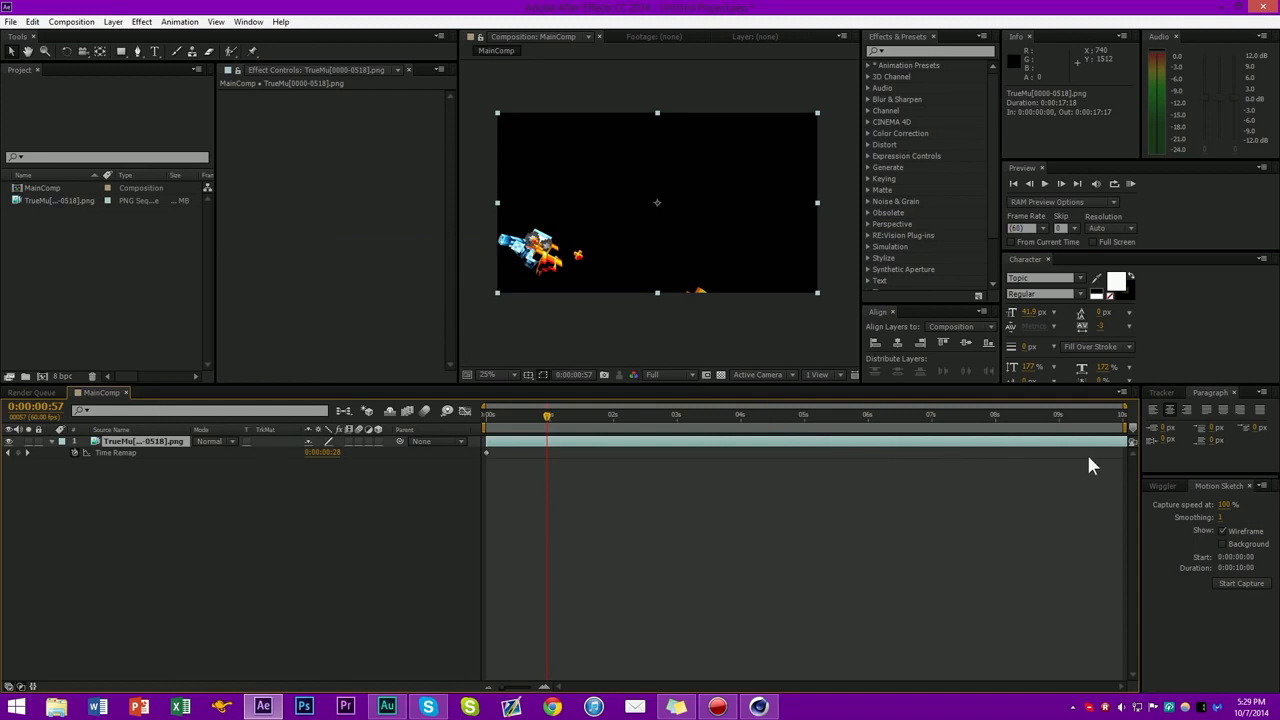
Scrub to the end of MainComp and set the composition's duration to 0:00:18:00
{"action": "left_click_drag", "start_coordinate": [1018, 430], "coordinate": [1170, 425]}
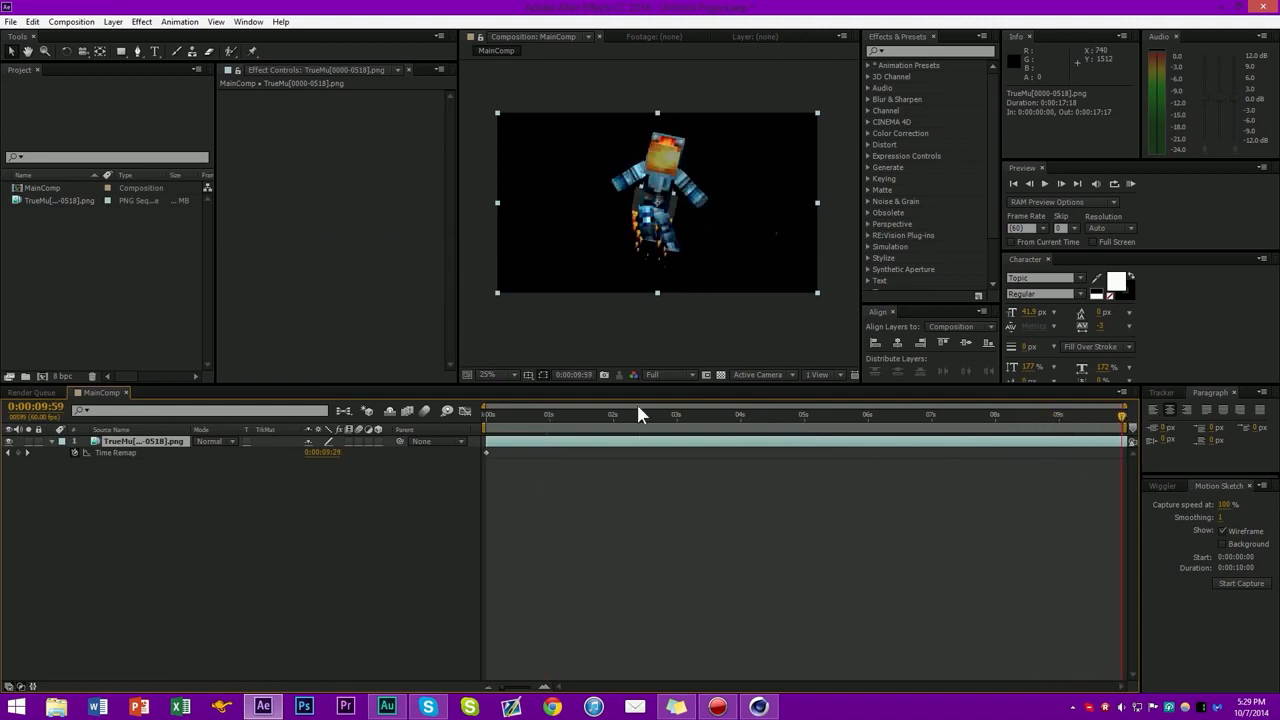
{"action": "key", "text": "ctrl+k"}
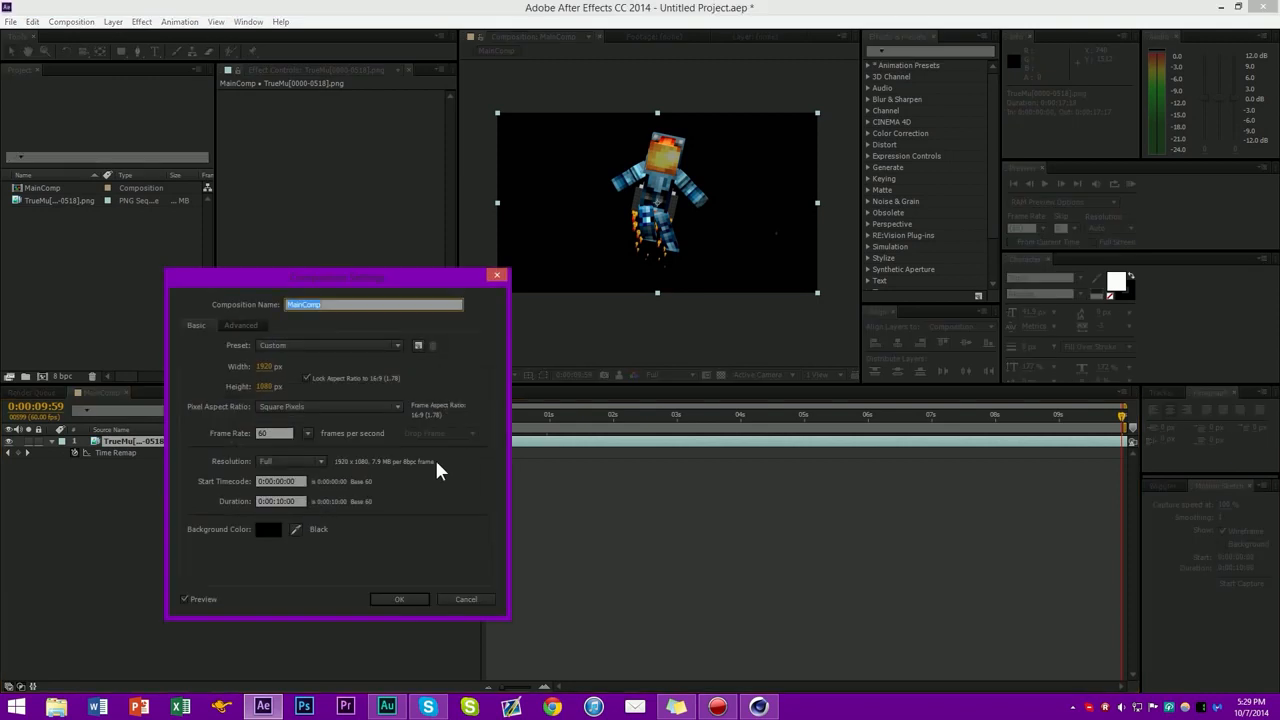
{"action": "left_click", "coordinate": [280, 500]}
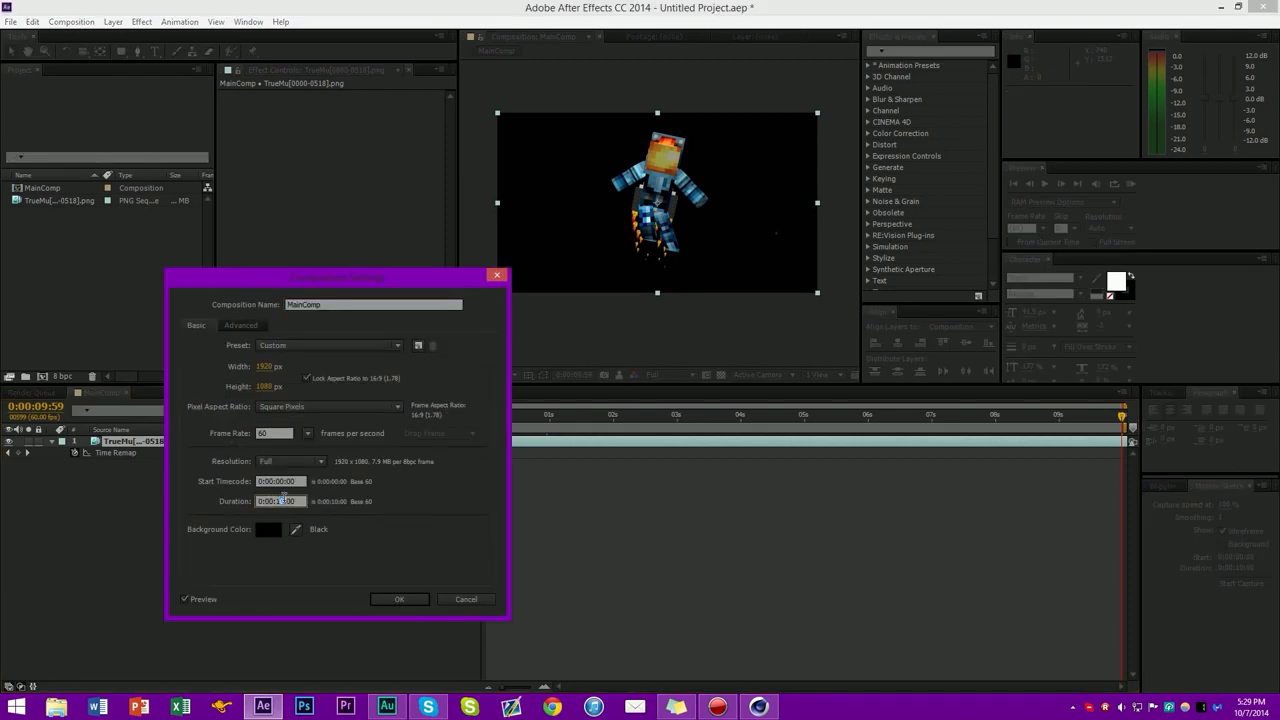
{"action": "key", "text": "Return"}
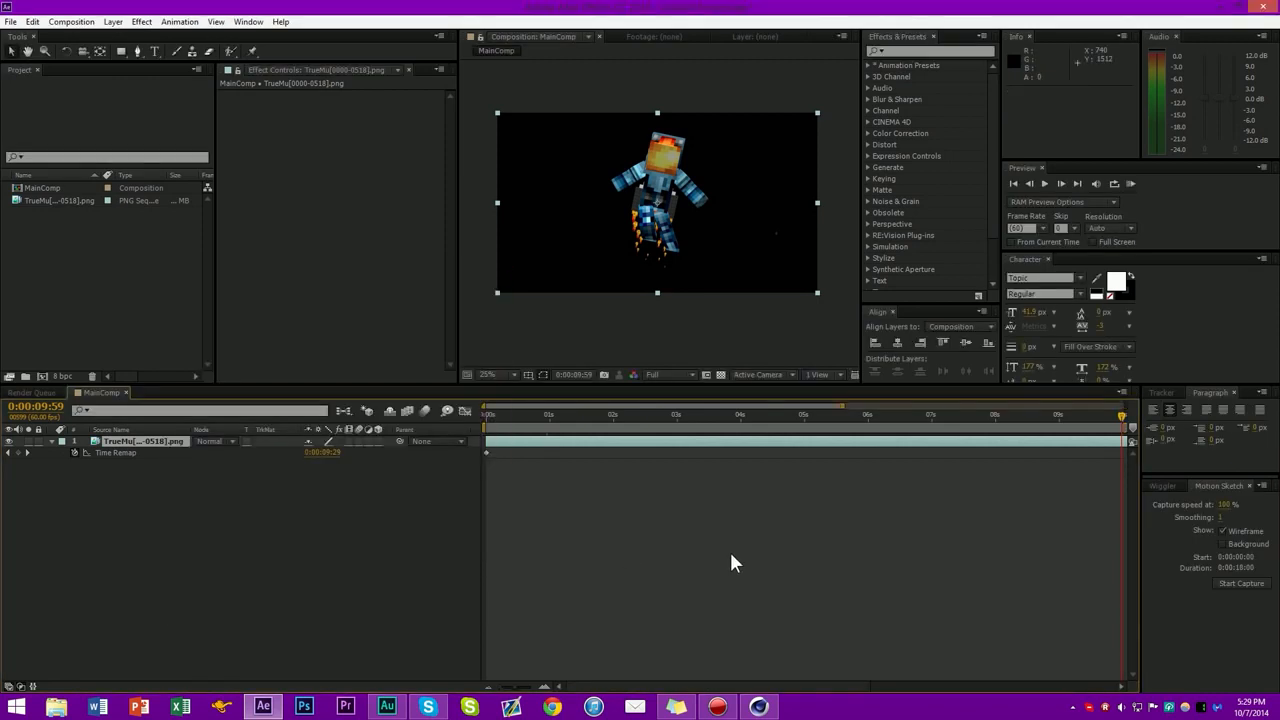
Speed up the TrueMu sequence by moving its ending Time Remap keyframe to about 0:00:05:59
{"action": "mouse_move", "coordinate": [1098, 412]}
{"action": "left_mouse_down"}
{"action": "mouse_move", "coordinate": [1027, 440]}
{"action": "mouse_move", "coordinate": [919, 443]}
{"action": "mouse_move", "coordinate": [1048, 445]}
{"action": "left_mouse_up"}
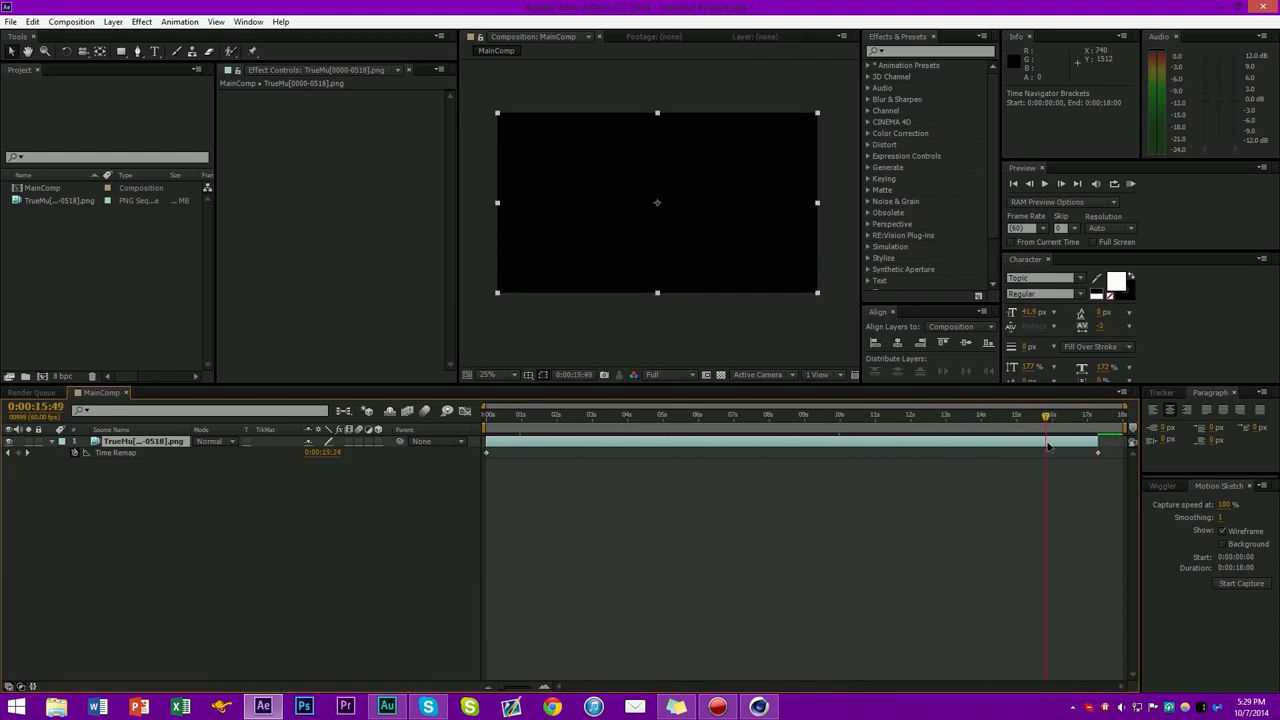
{"action": "left_click", "coordinate": [1097, 453]}
{"action": "left_click_drag", "start_coordinate": [1098, 453], "coordinate": [1096, 452]}
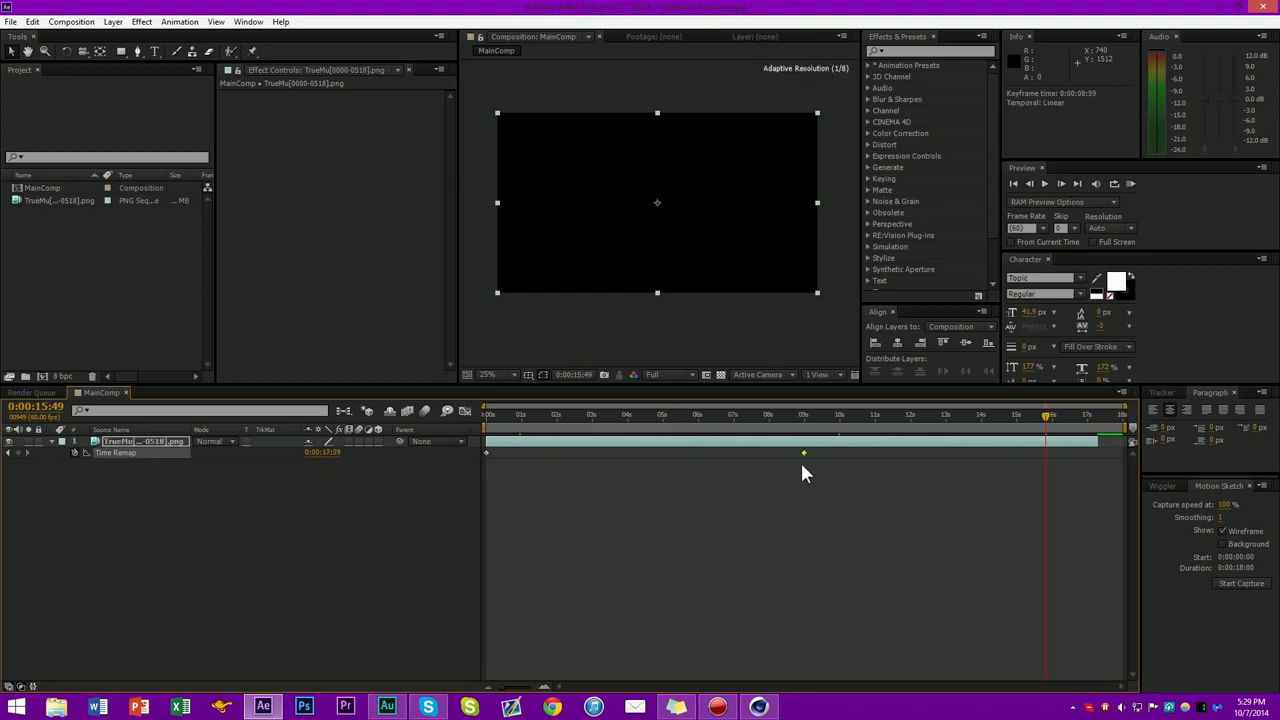
{"action": "key", "text": "Delete"}
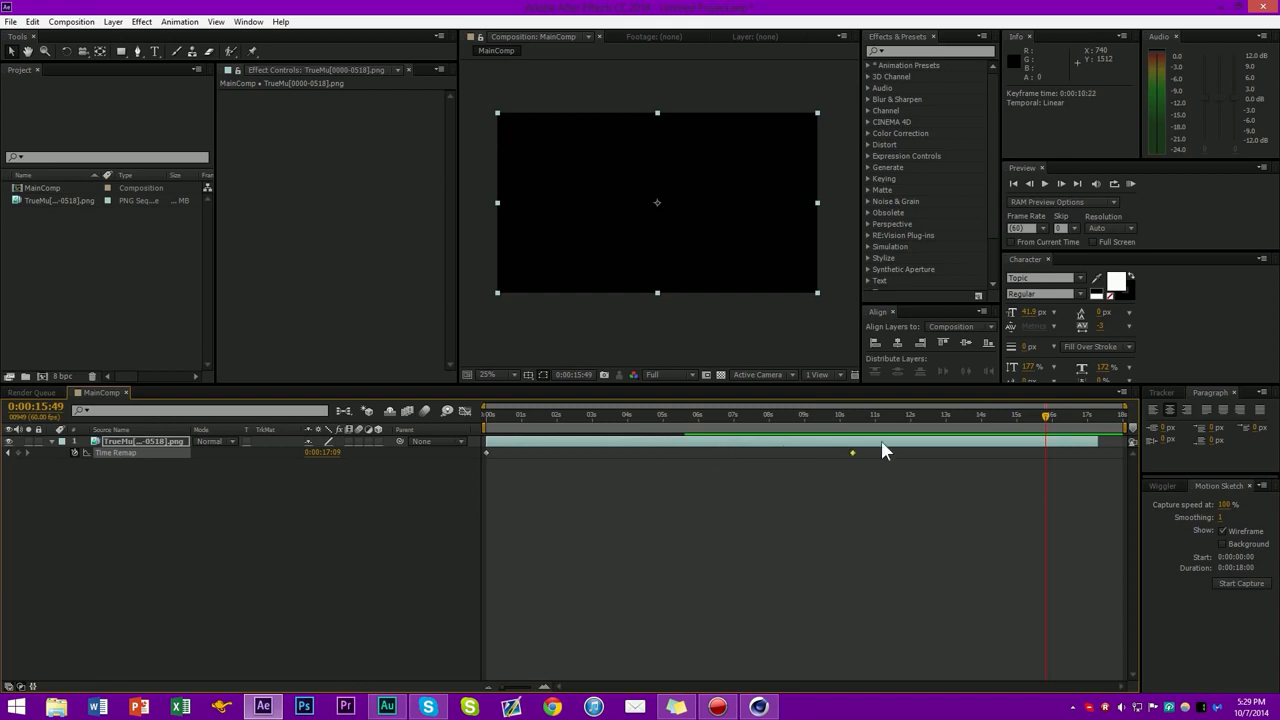
{"action": "left_click_drag", "start_coordinate": [1172, 459], "coordinate": [699, 451]}
RAM-preview the time-remapped animation, then scrub from 0:00:00:57 to the ending keyframe at 0:00:05:59
{"action": "mouse_move", "coordinate": [530, 425]}
{"action": "left_mouse_down"}
{"action": "mouse_move", "coordinate": [493, 425]}
{"action": "mouse_move", "coordinate": [519, 428]}
{"action": "left_mouse_up"}
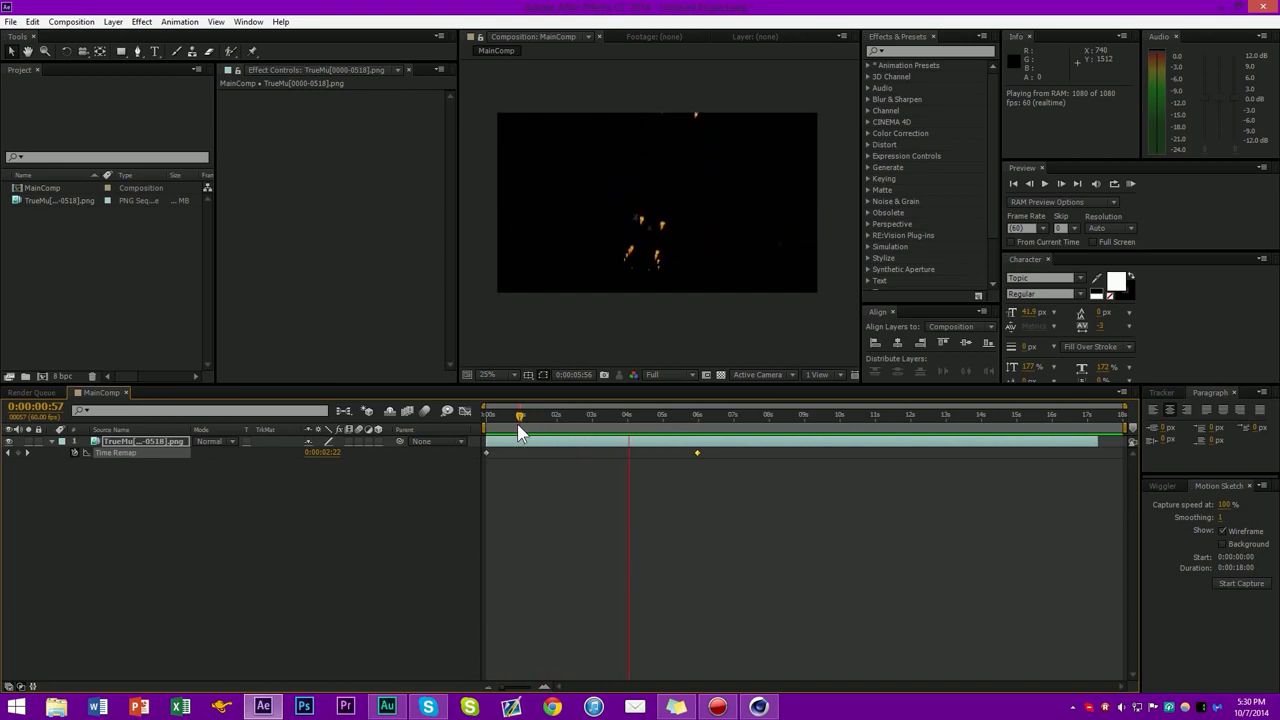
{"action": "key", "text": "space"}
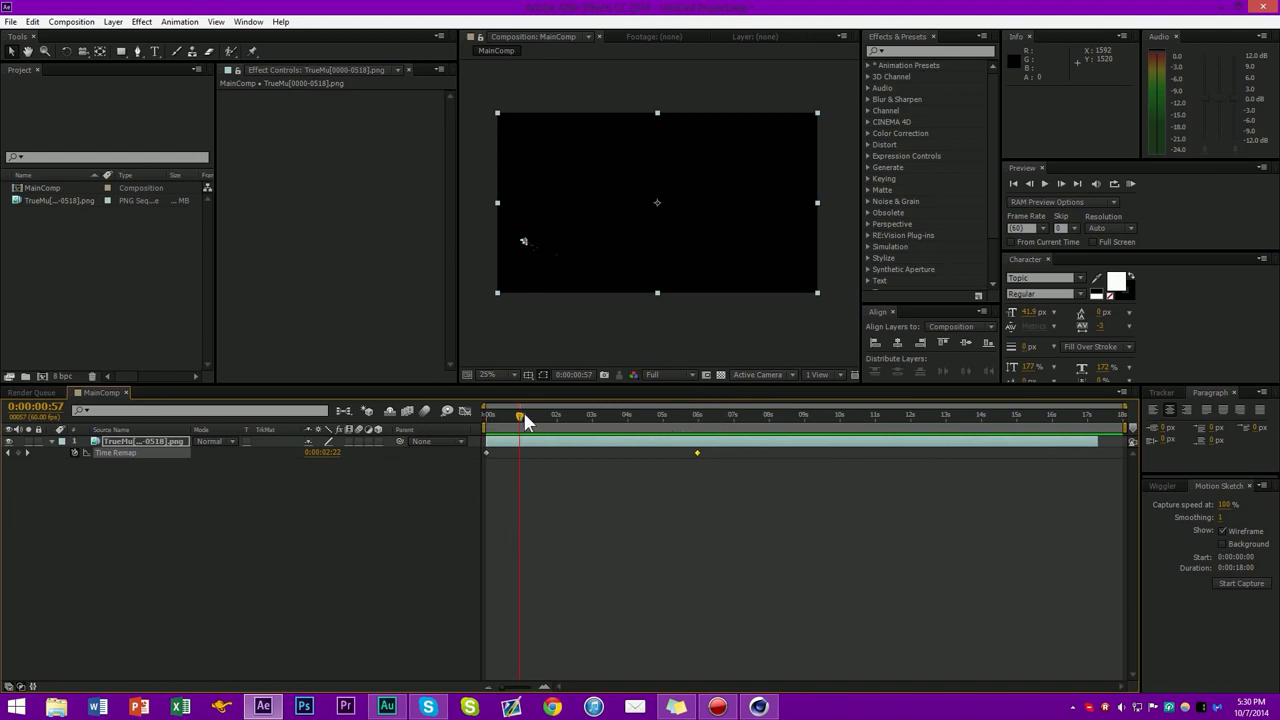
{"action": "left_click_drag", "start_coordinate": [517, 415], "coordinate": [698, 480]}
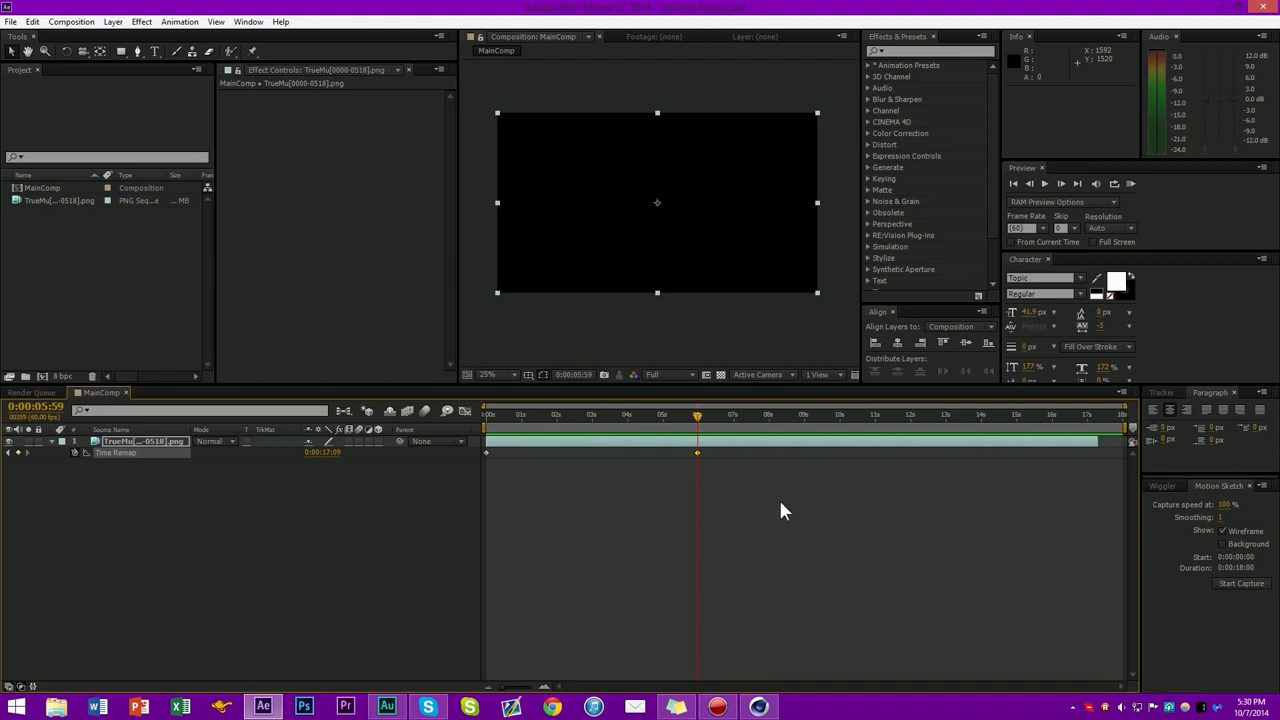
{"action": "left_click_drag", "start_coordinate": [698, 421], "coordinate": [698, 512]}
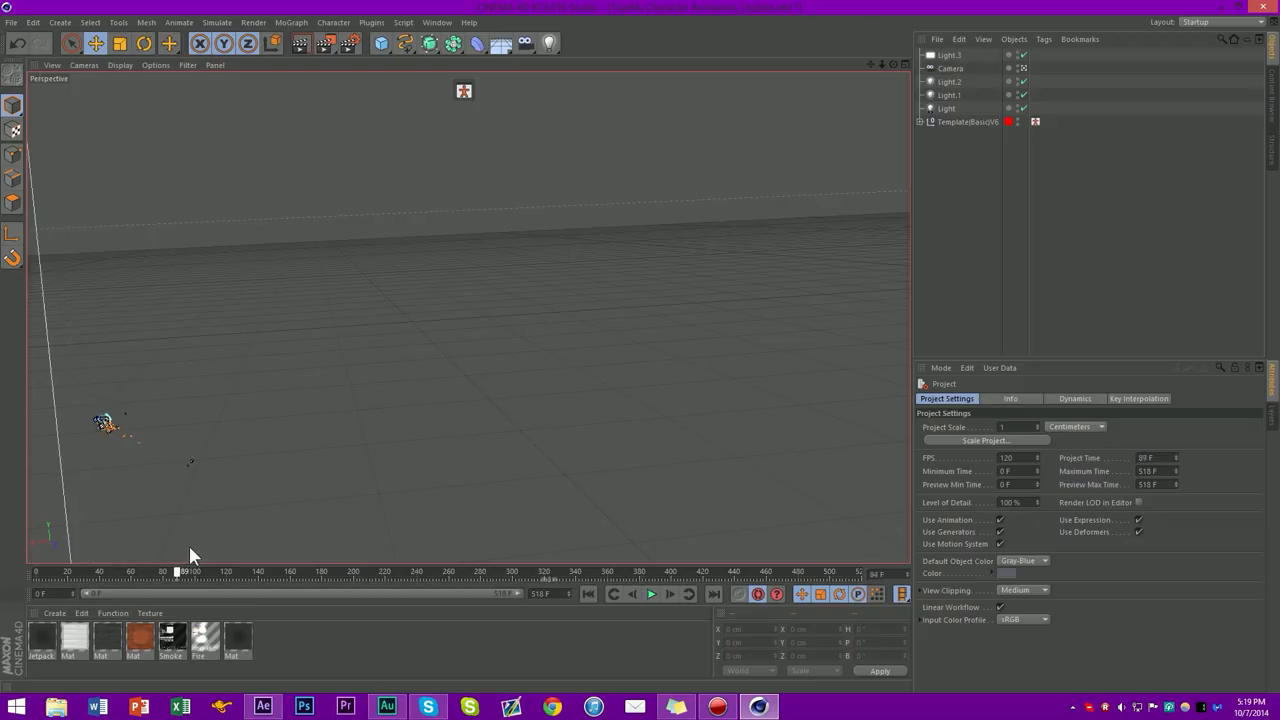
Switch to Cinema 4D and scrub through the original character animation's timeline from frame 0
{"action": "left_click_drag", "start_coordinate": [190, 548], "coordinate": [743, 564]}
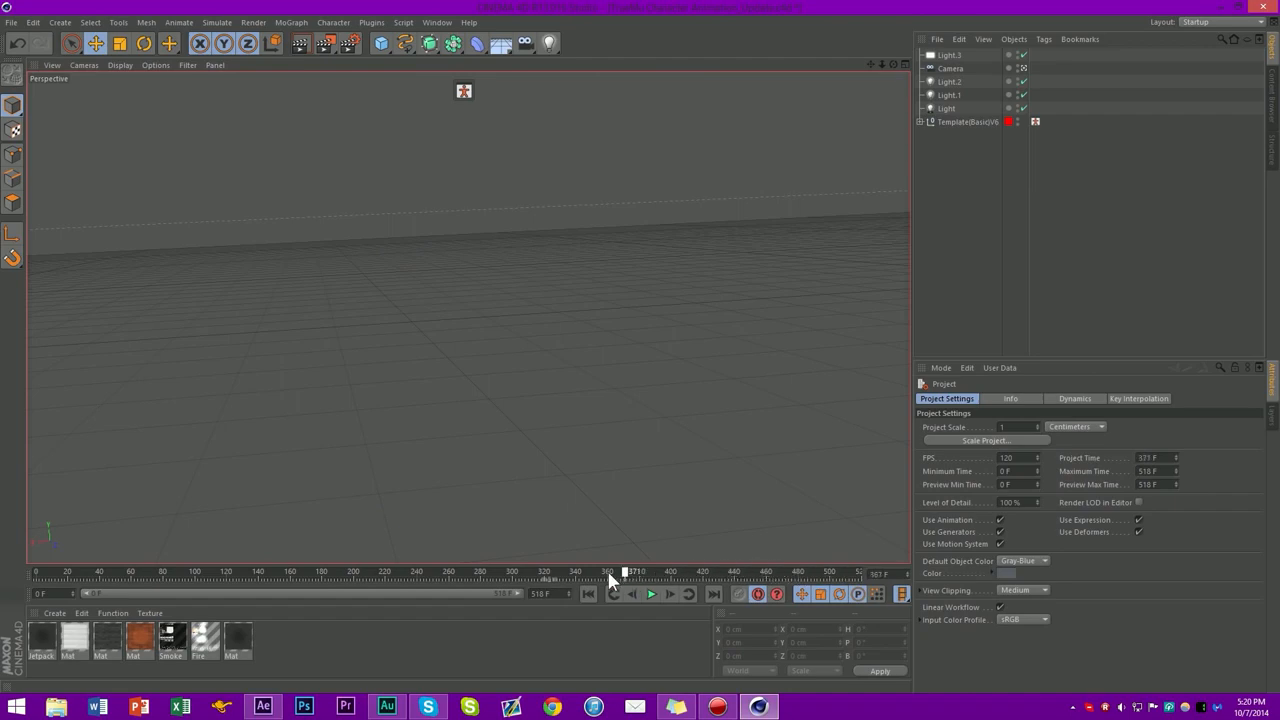
{"action": "left_click_drag", "start_coordinate": [607, 569], "coordinate": [307, 572]}
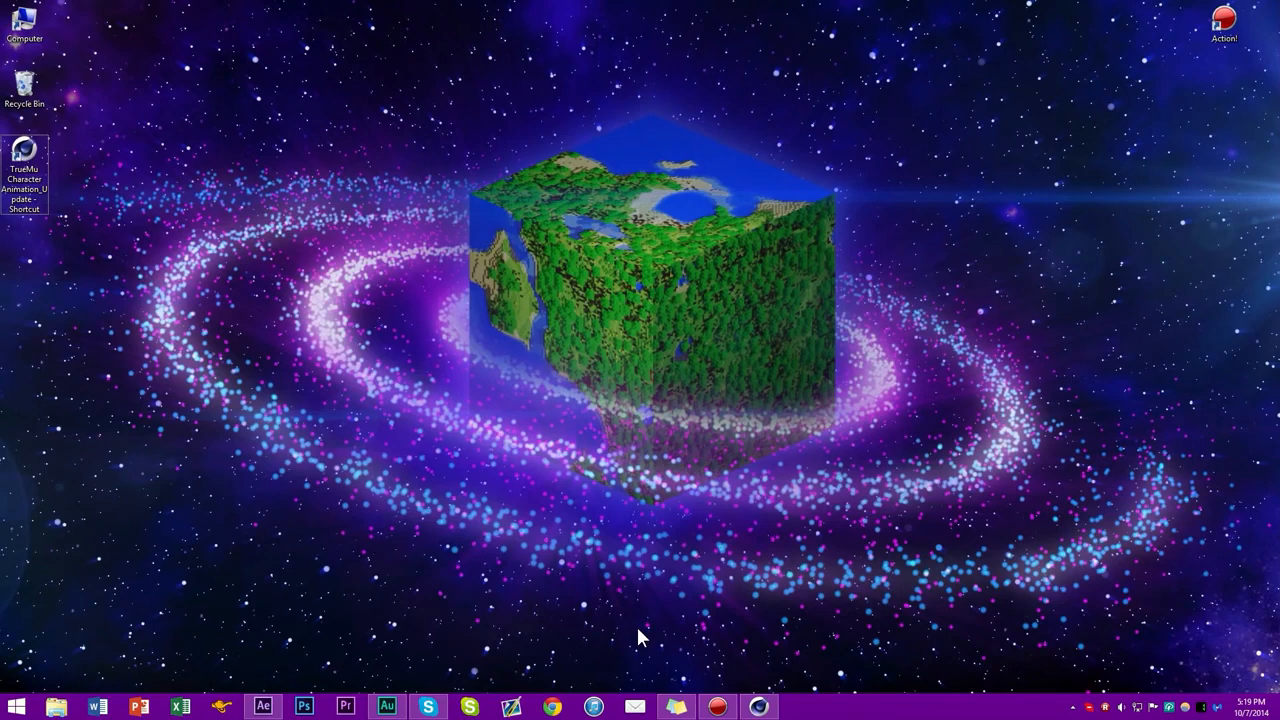
{"action": "left_click", "coordinate": [760, 707]}
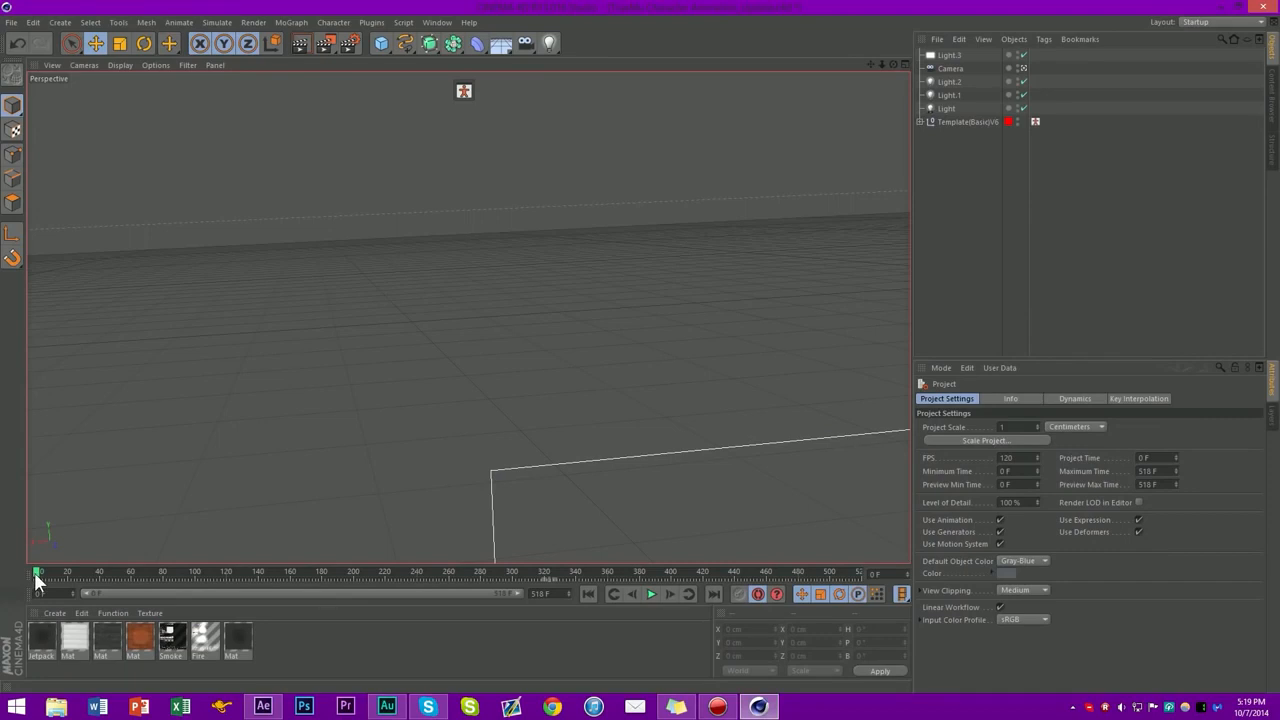
{"action": "left_click_drag", "start_coordinate": [36, 578], "coordinate": [740, 594]}
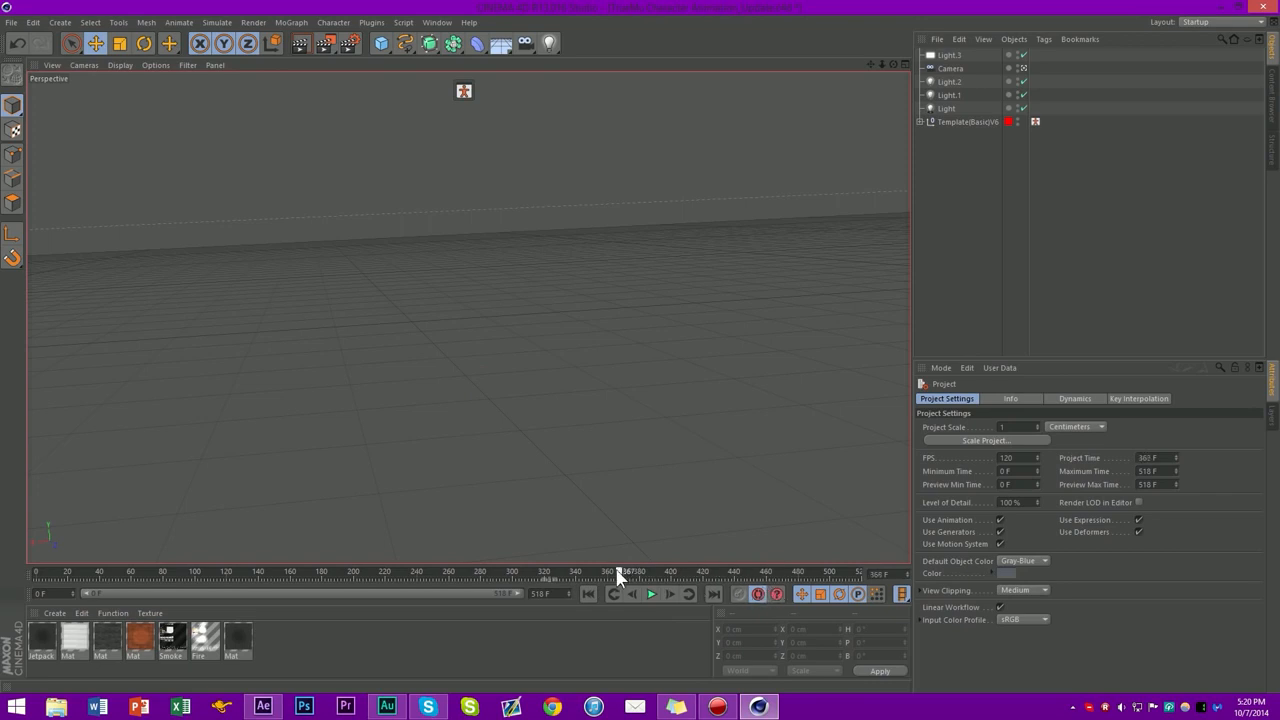